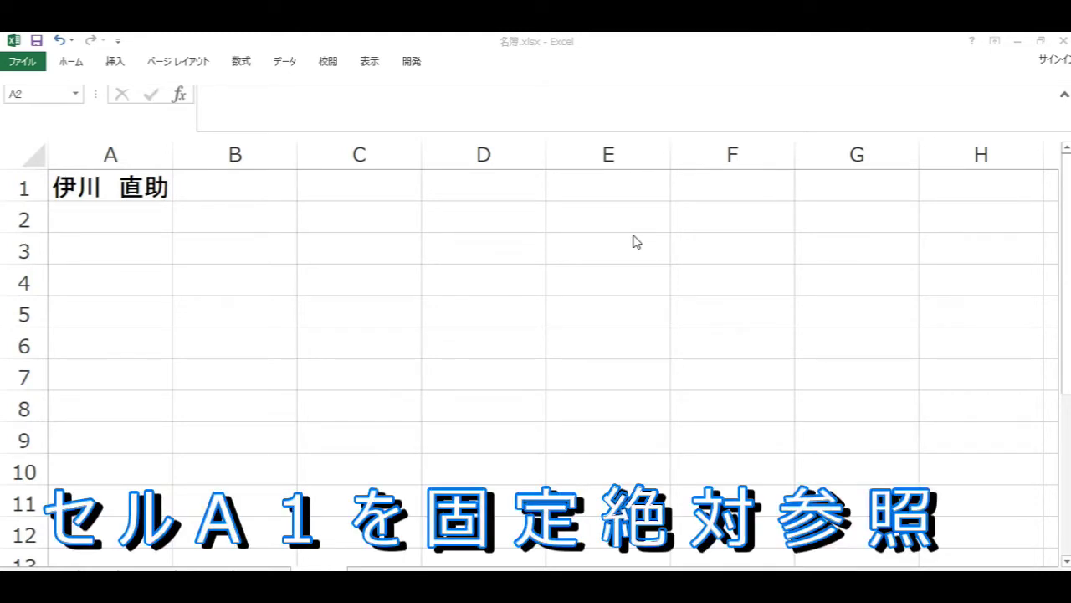
left_click(201, 191)
type("=")
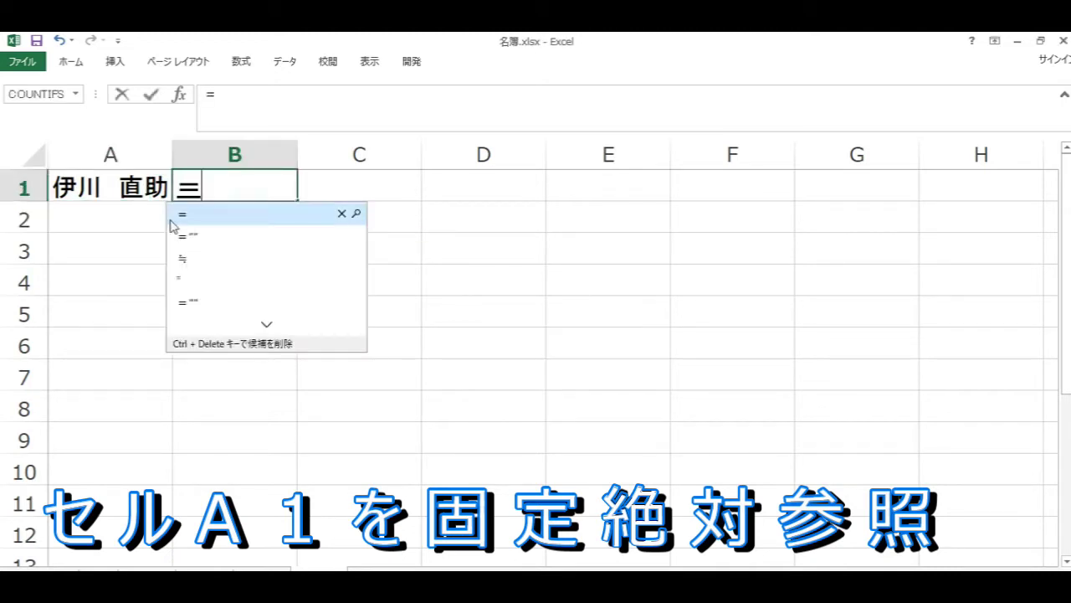
type("A1")
key("Return")
key("Return")
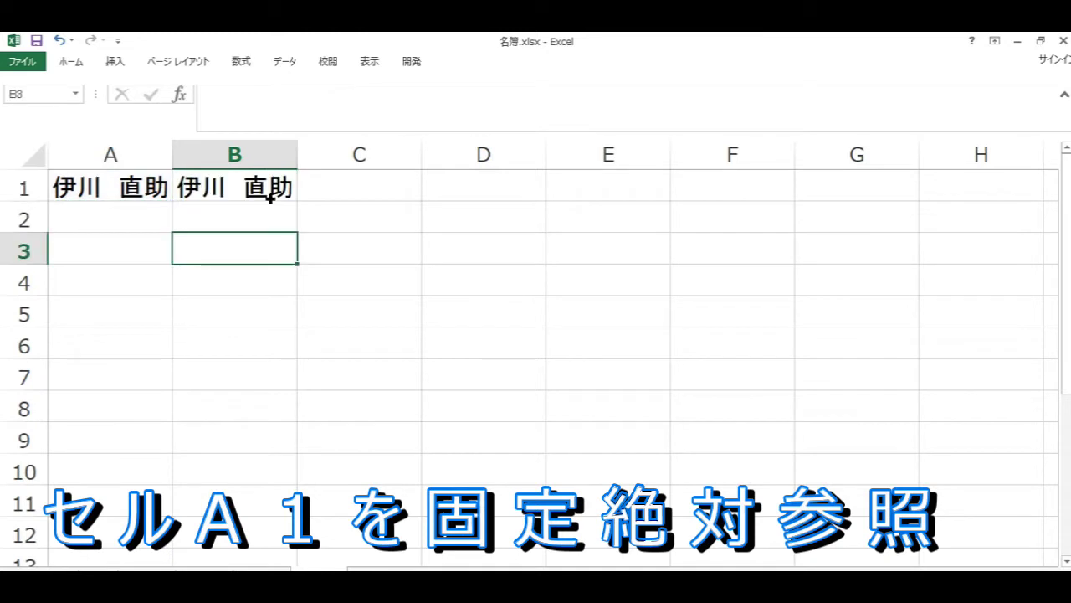
left_click(271, 178)
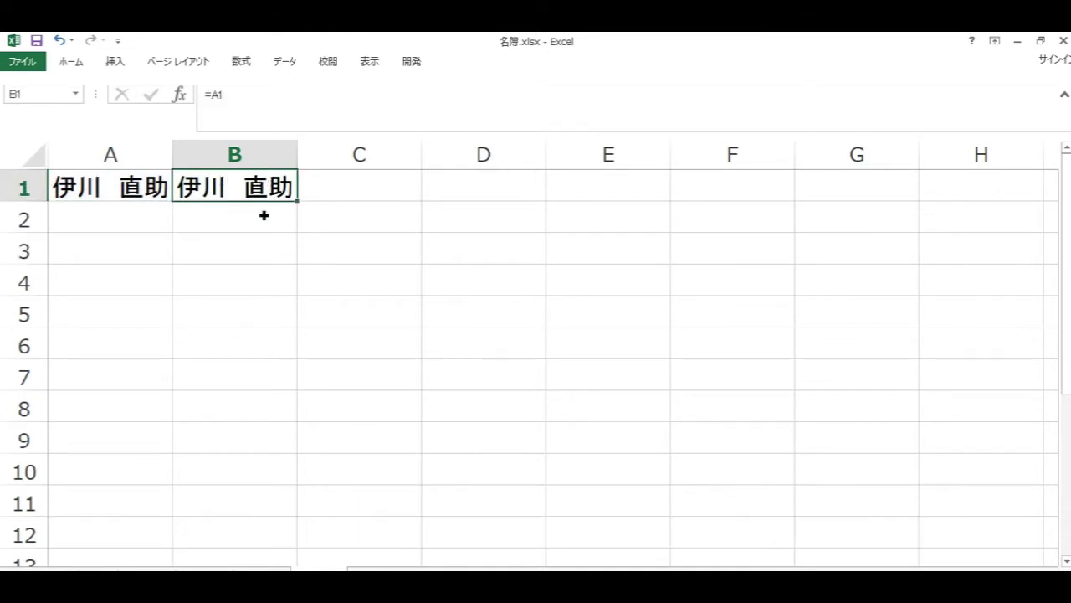
left_click(94, 193)
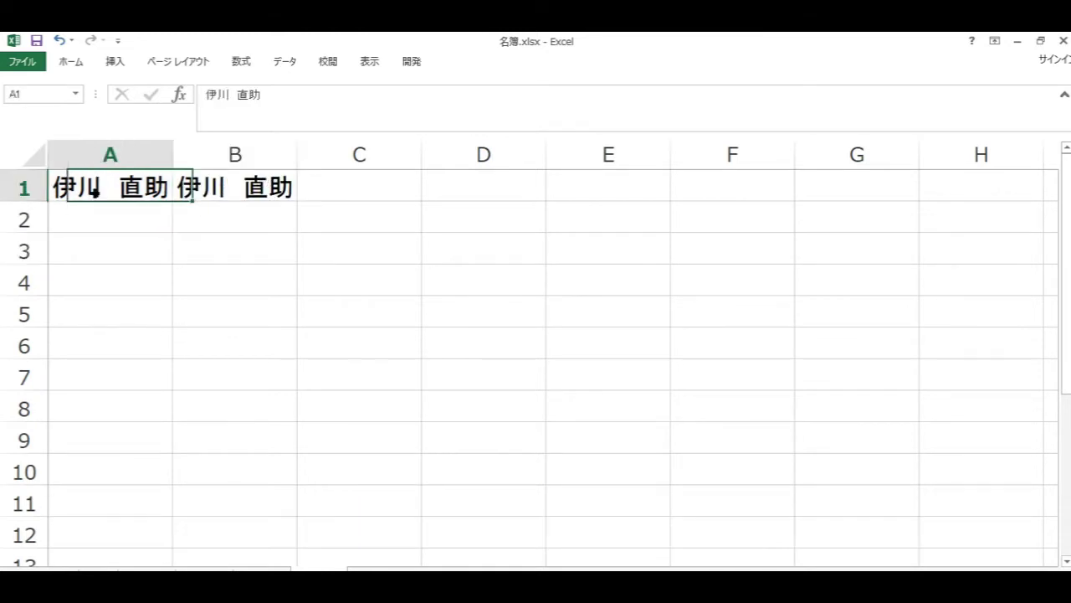
left_click(225, 189)
key("ctrl+c")
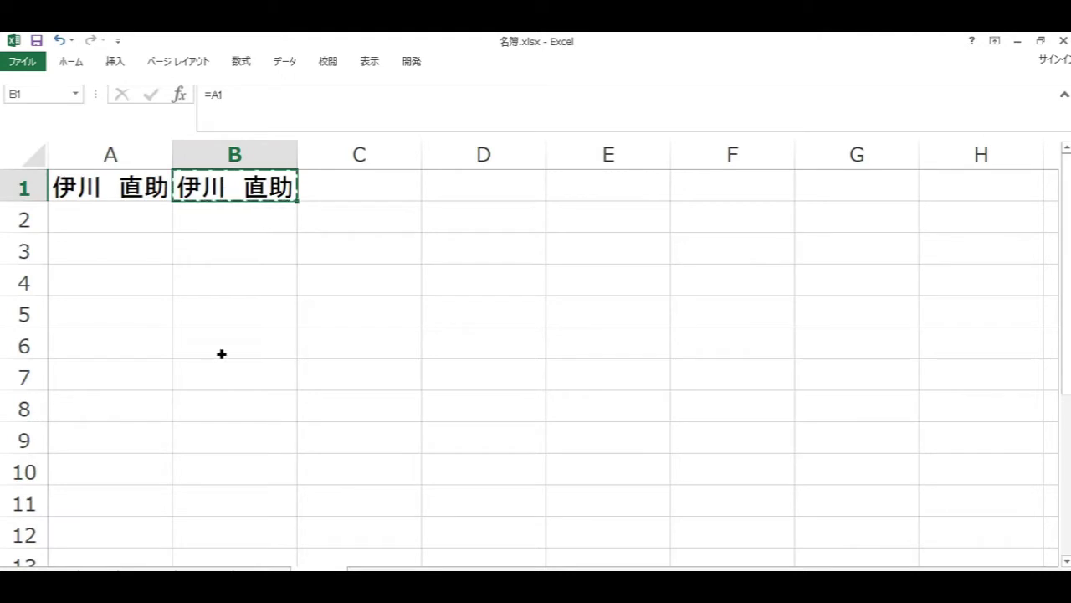
left_click(220, 354)
key("ctrl+v")
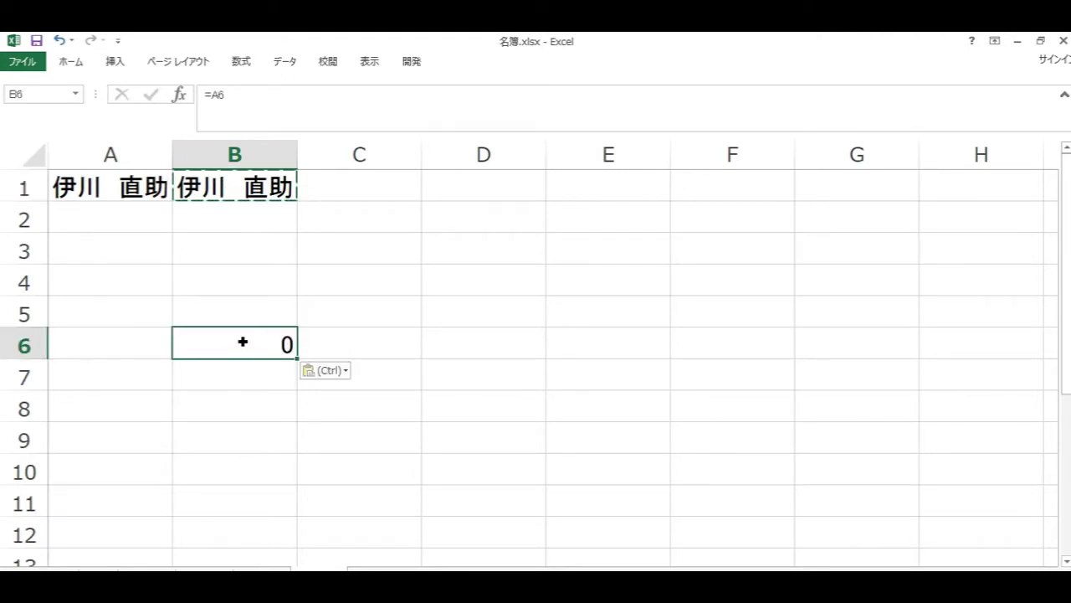
key("ctrl+grave")
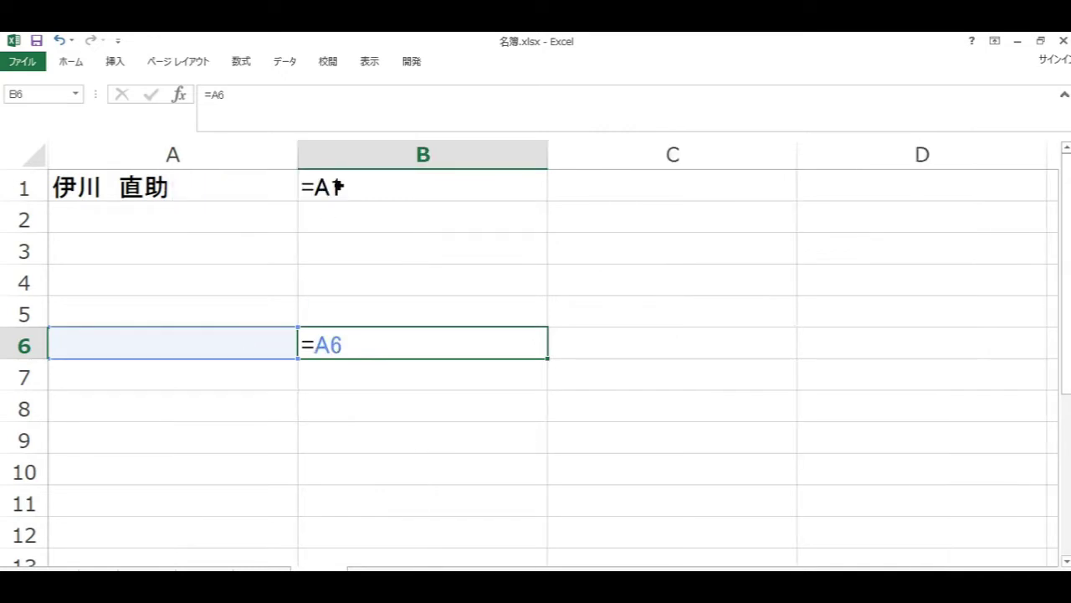
left_click(338, 186)
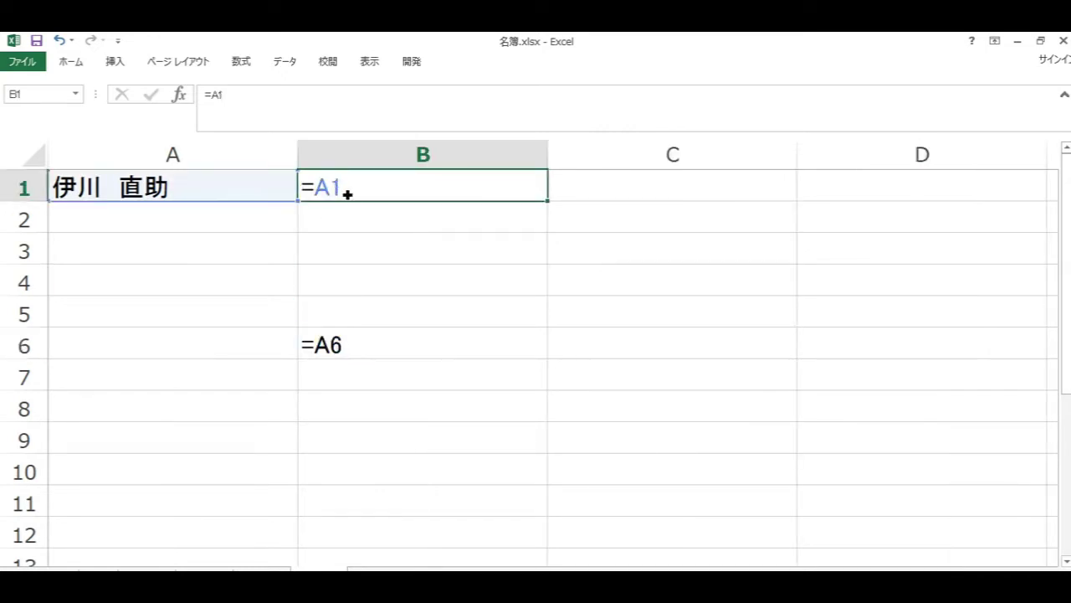
left_click(348, 346)
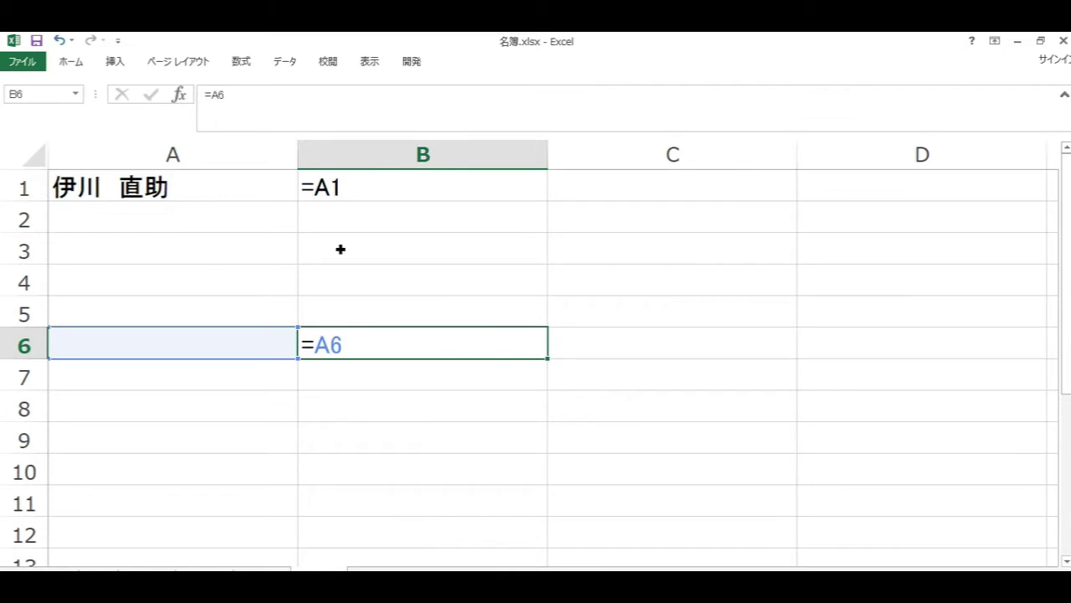
left_click(345, 187)
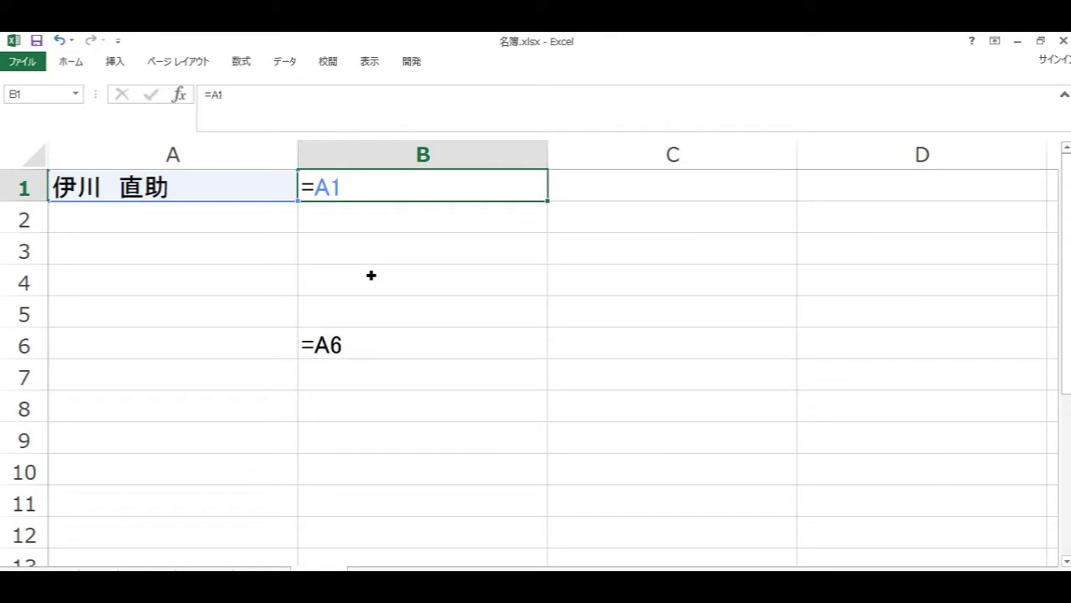
key("ctrl+grave")
left_click(266, 347)
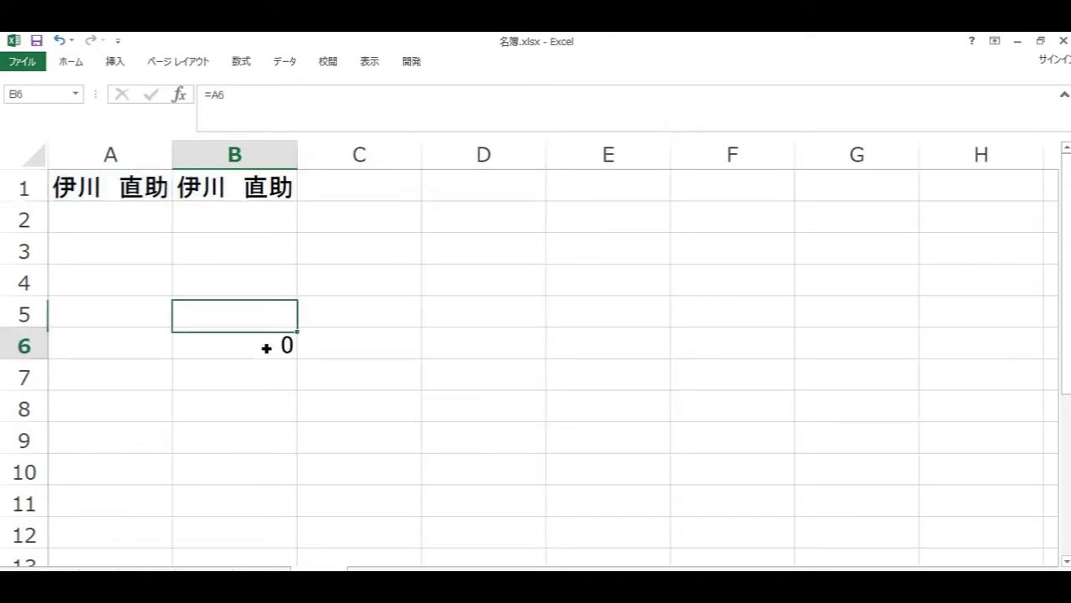
key("BackSpace")
left_click(351, 425)
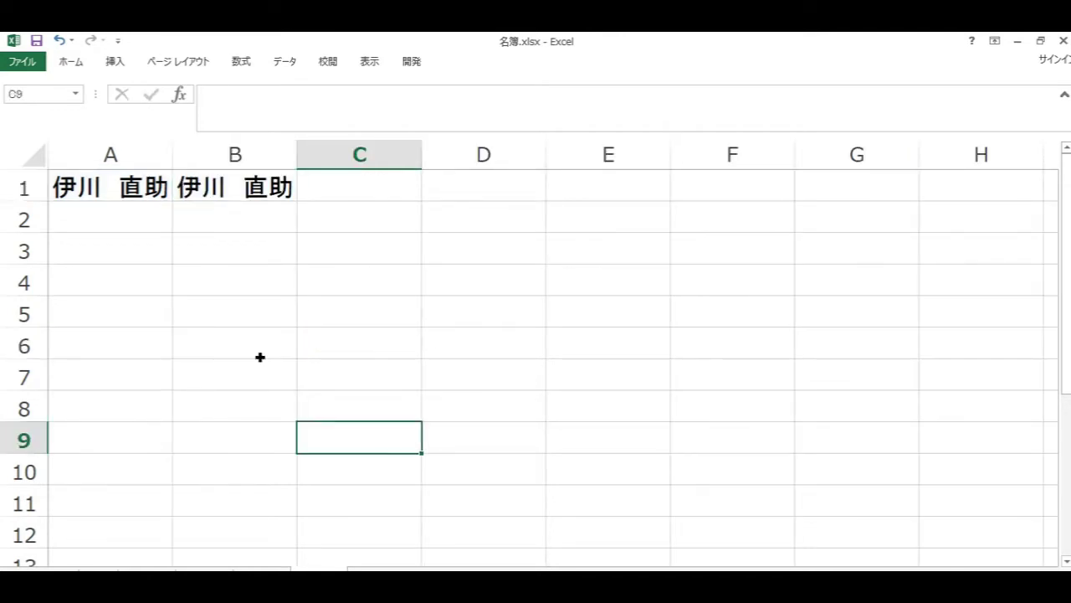
left_click(241, 189)
key("BackSpace")
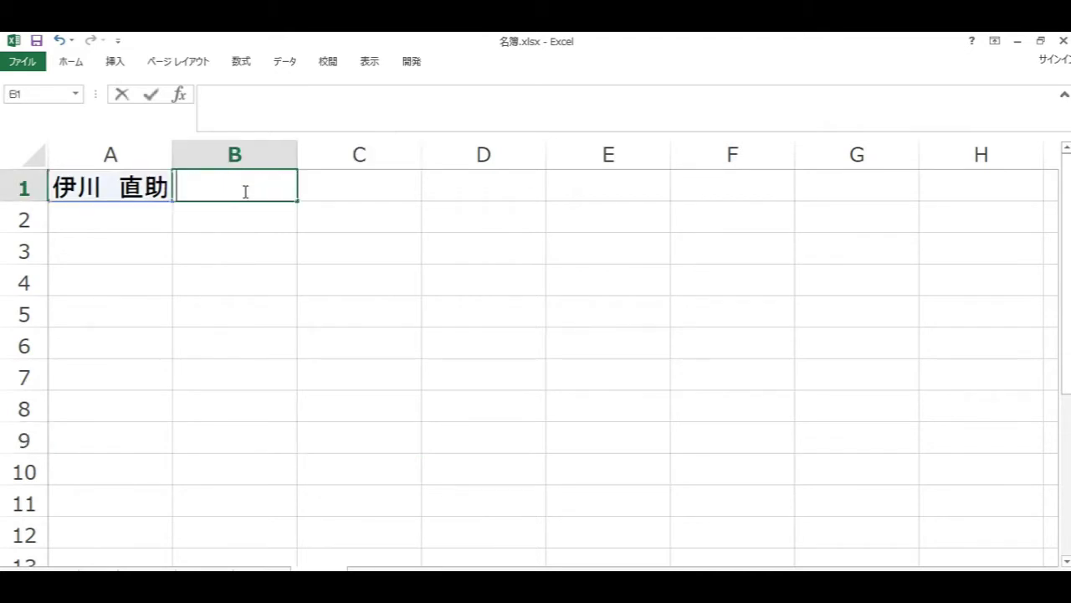
Step: Enter the absolute reference formula =$A$1 in B1
type("=")
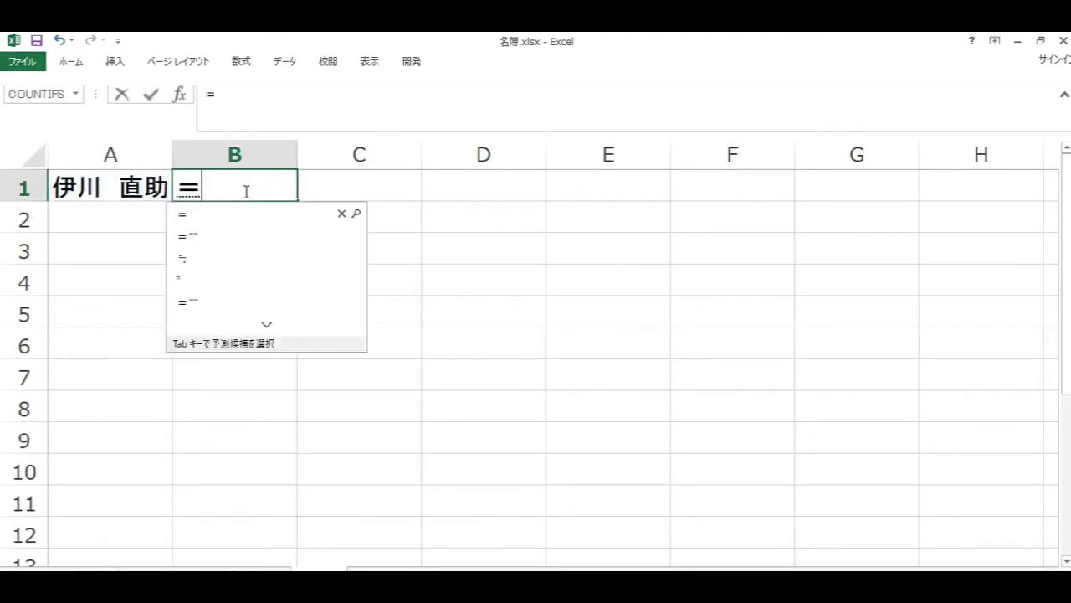
left_click(63, 191)
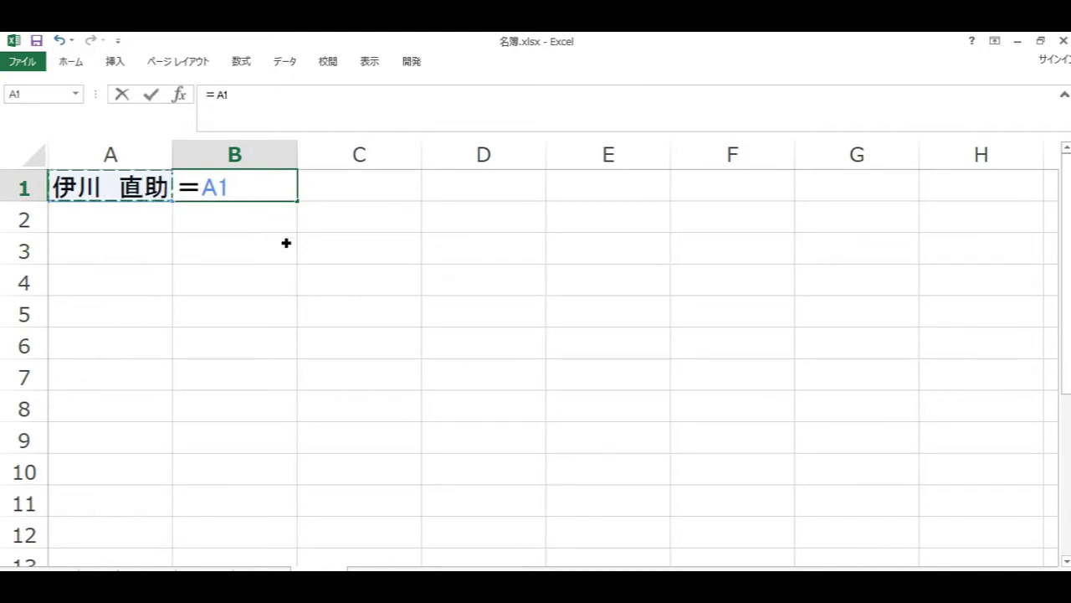
key("F4")
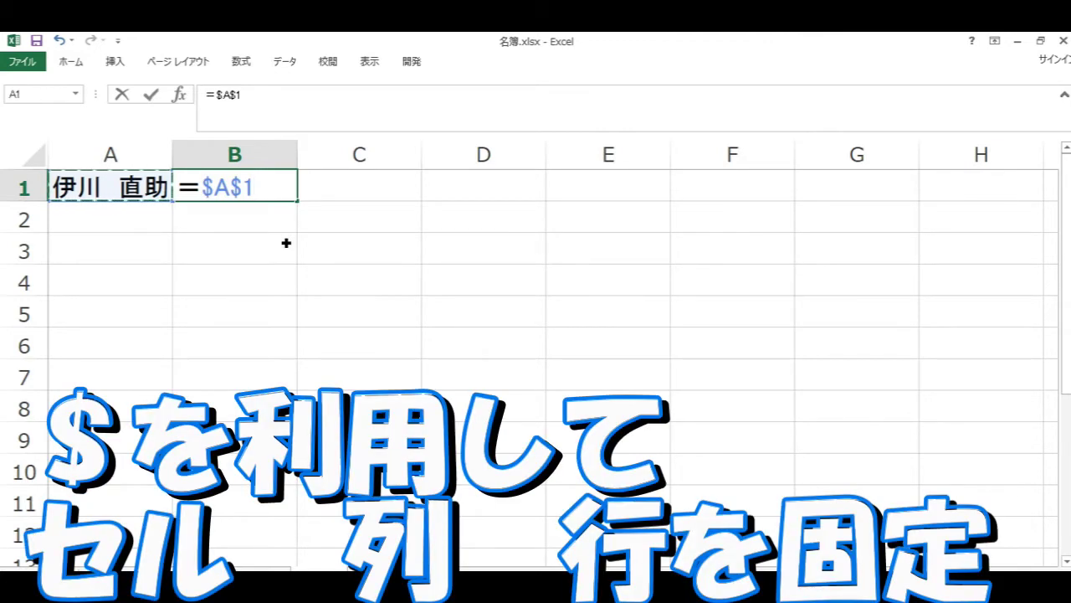
key("Return")
Step: Copy B1's =$A$1 formula into B3, B5 and D5
left_click(240, 189)
key("ctrl+c")
left_click(243, 251)
key("ctrl+v")
left_click(237, 308)
key("ctrl+v")
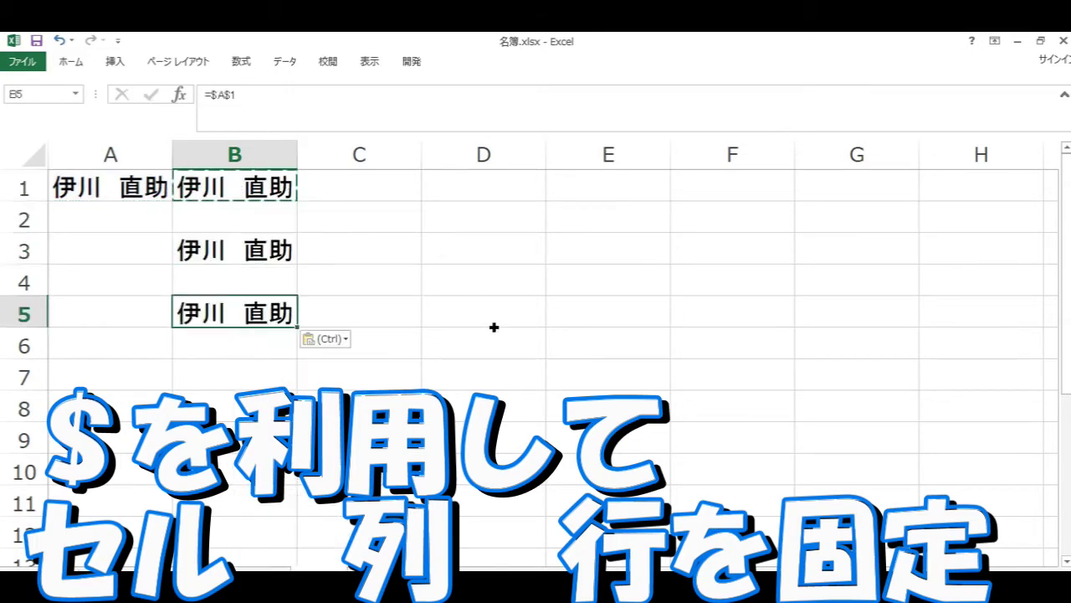
left_click(477, 314)
key("ctrl+v")
key("ctrl")
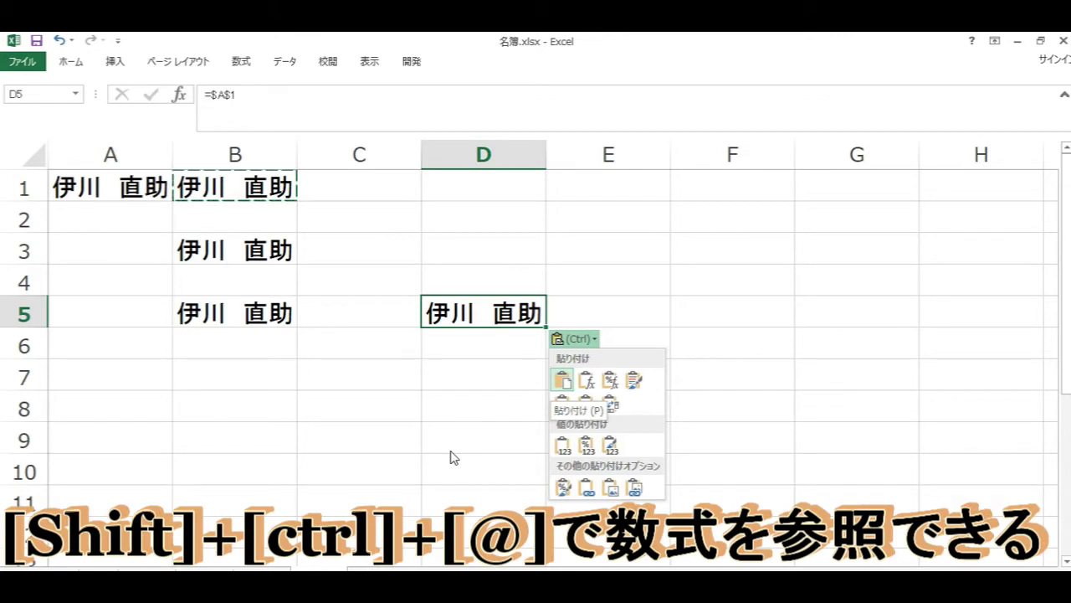
key("ctrl")
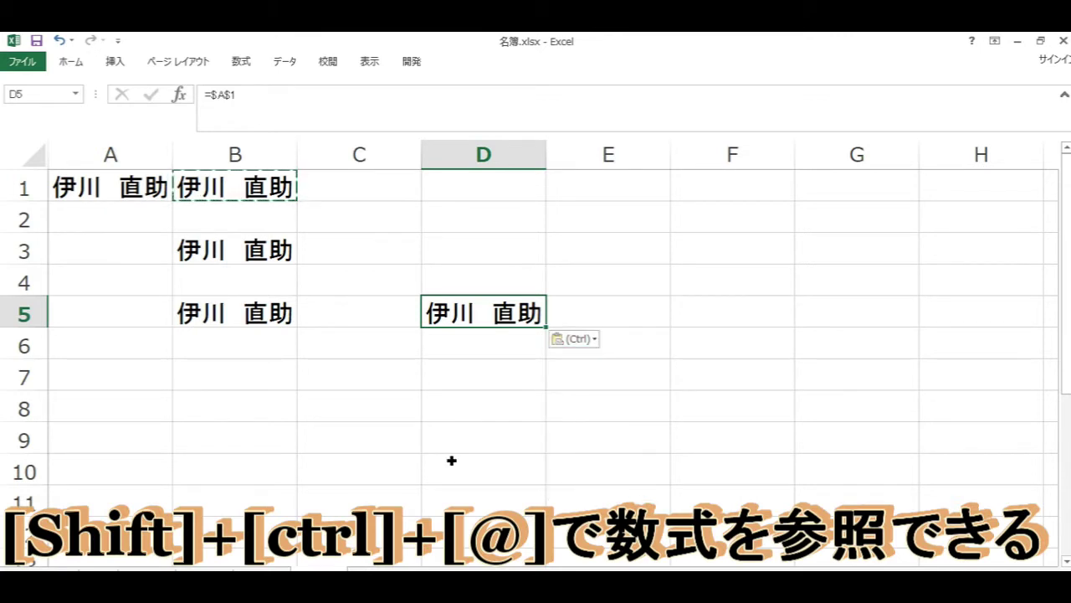
Step: Toggle formula view on and off, then undo the paste into D5
key("ctrl+shift+at")
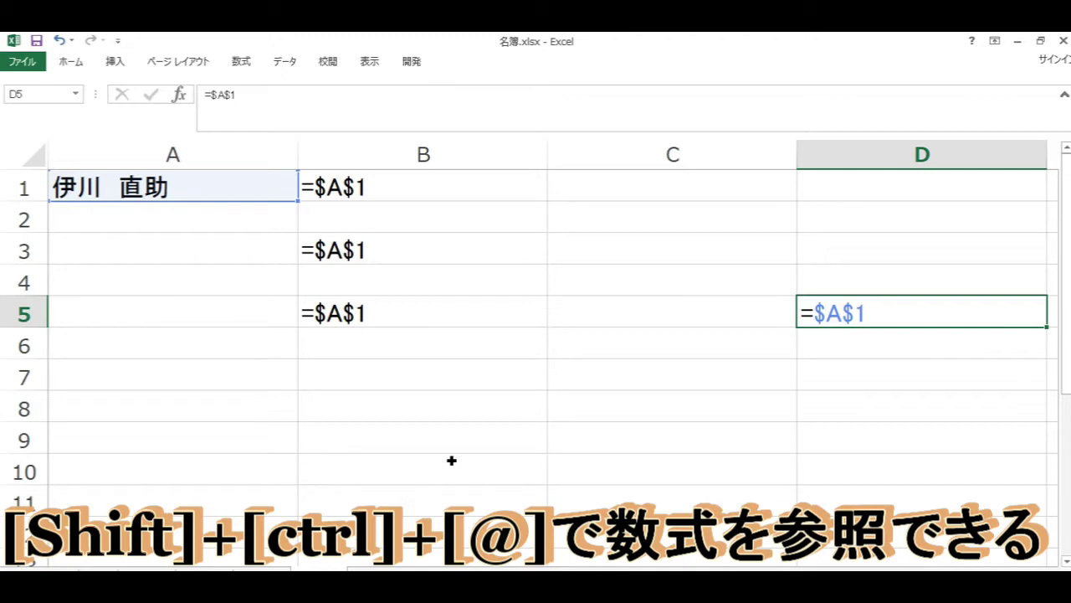
key("ctrl+shift+at")
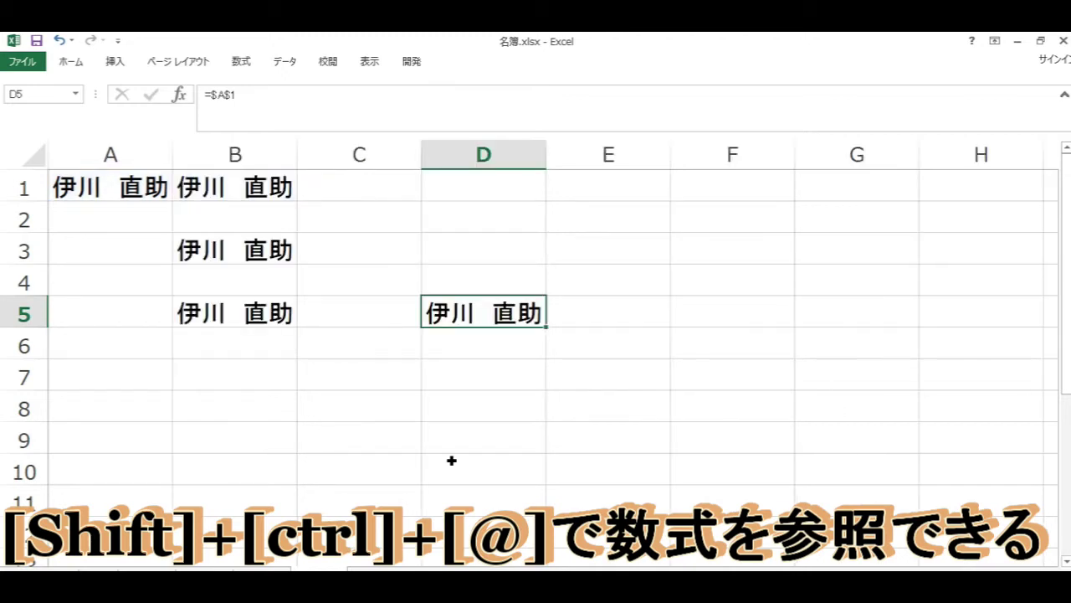
left_click(462, 437)
left_click(348, 372)
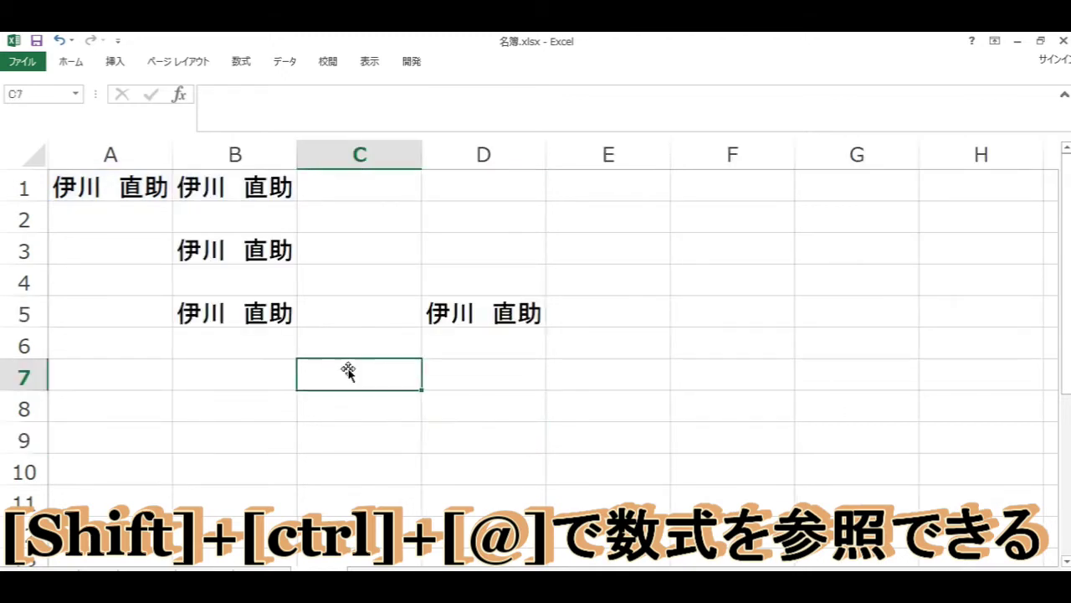
key("ctrl+z")
key("ctrl+z")
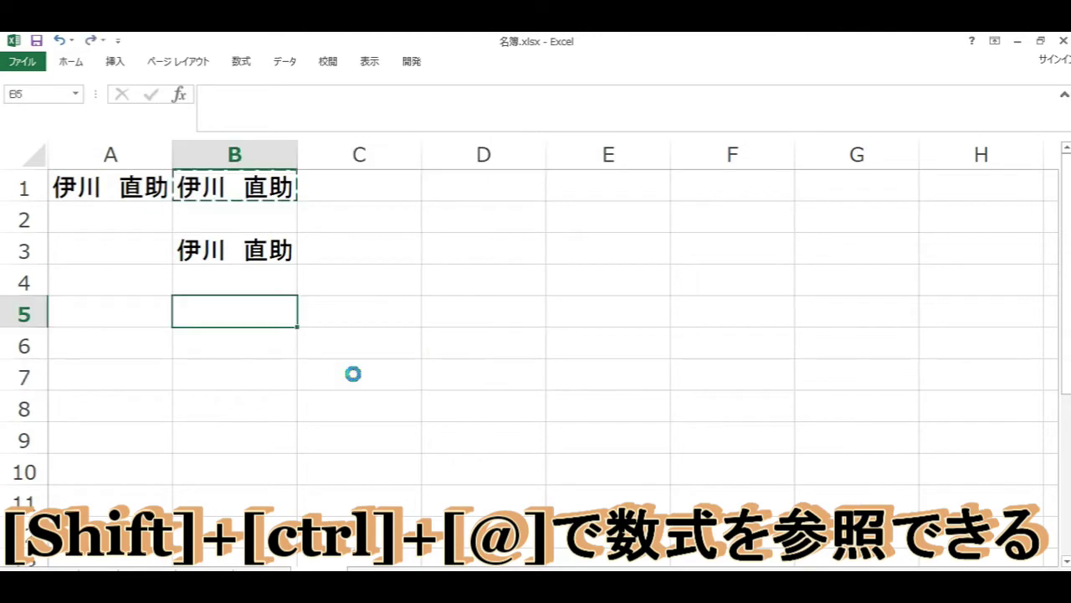
key("ctrl+z")
key("ctrl+z")
key("ctrl+z")
key("ctrl+z")
key("ctrl+z")
key("ctrl+z")
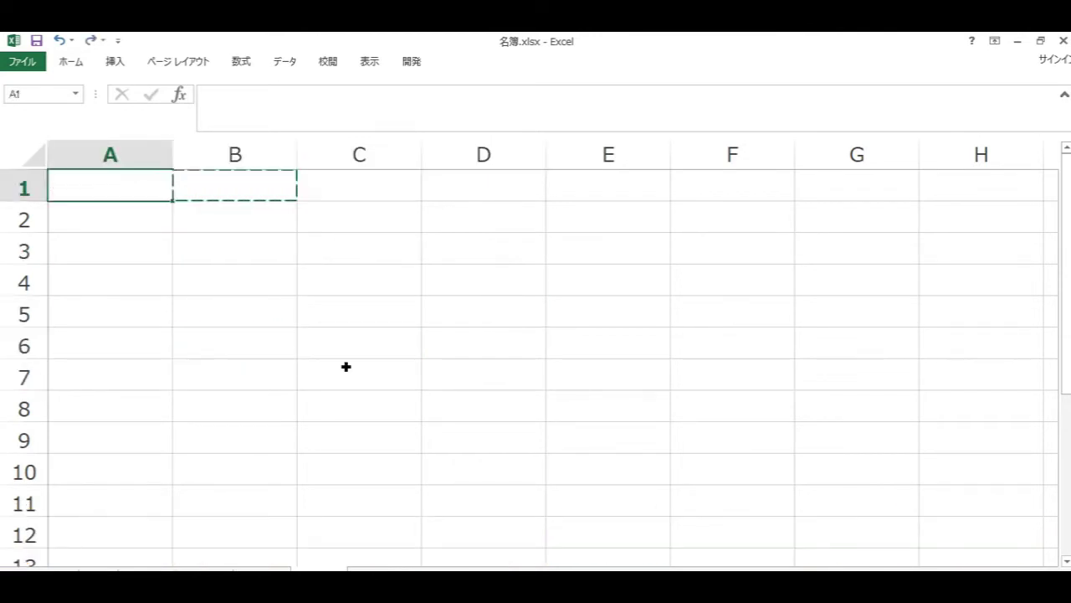
left_click(363, 405)
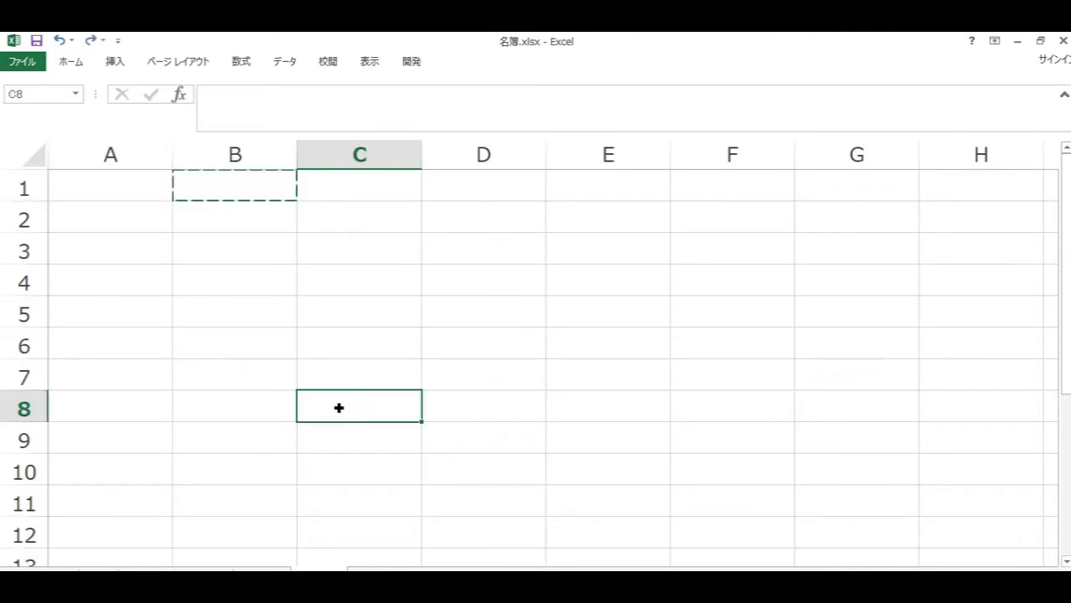
type("12")
left_click(313, 480)
key("Escape")
left_click(267, 461)
key("Zenkaku_Hankaku")
left_click(81, 184)
type("12")
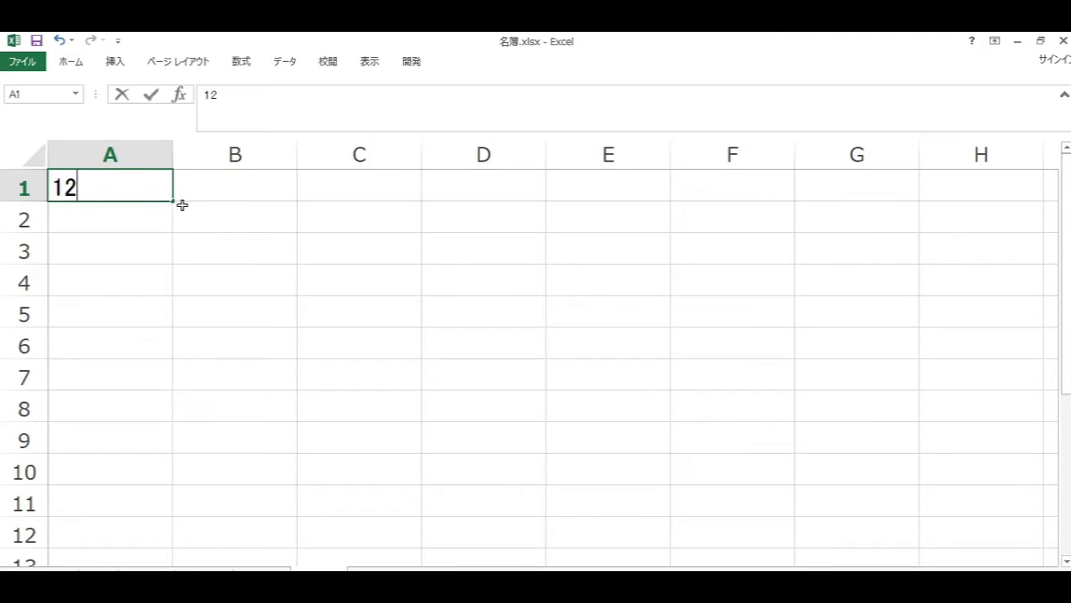
type("/1")
key("Return")
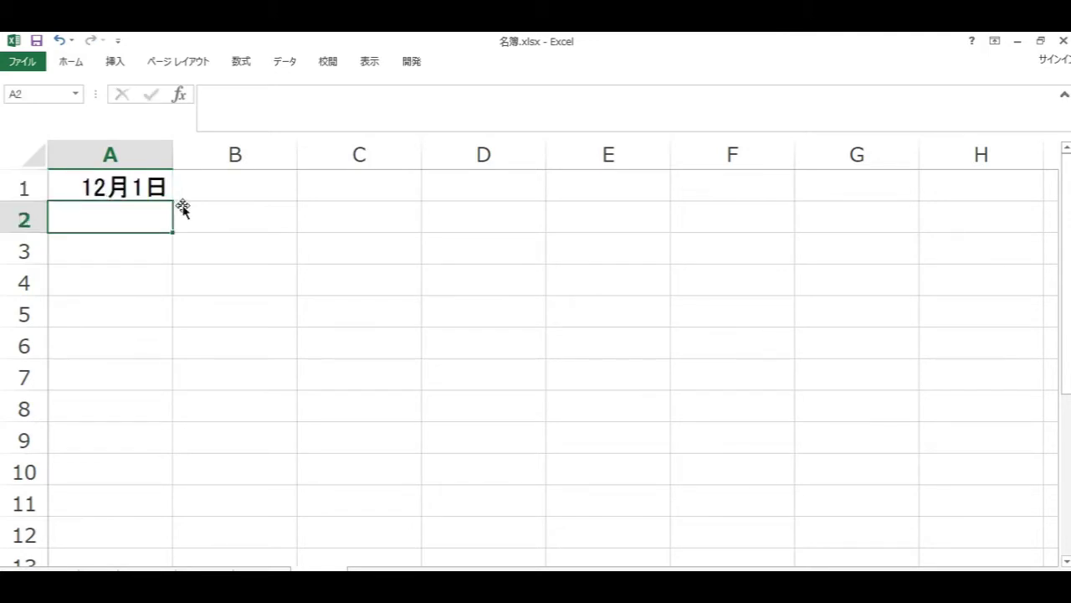
left_click(166, 187)
left_click_drag(179, 207, 937, 210)
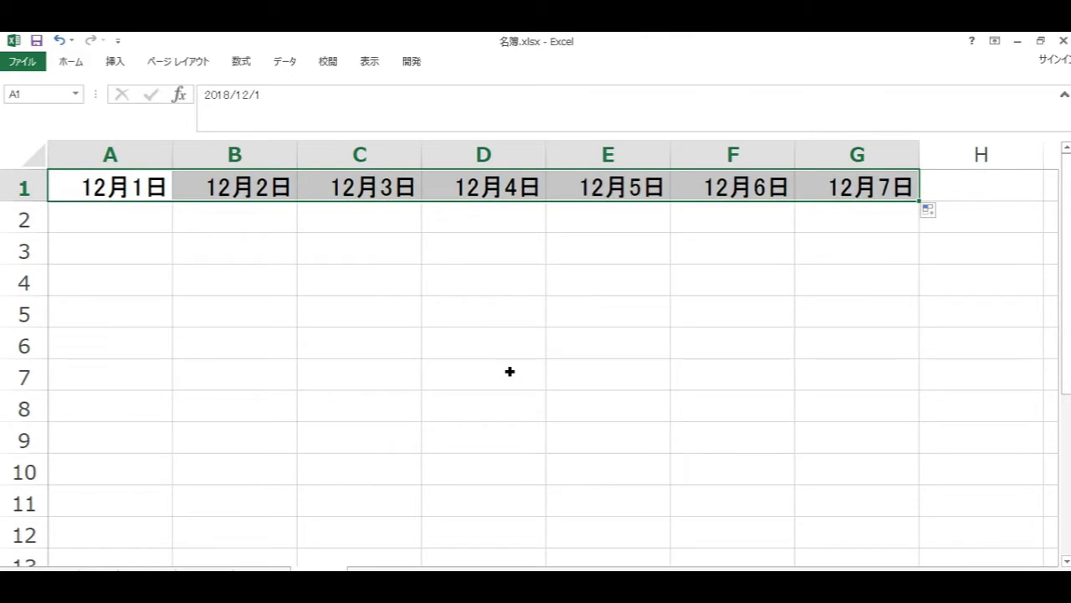
left_click(510, 371)
left_click(131, 197)
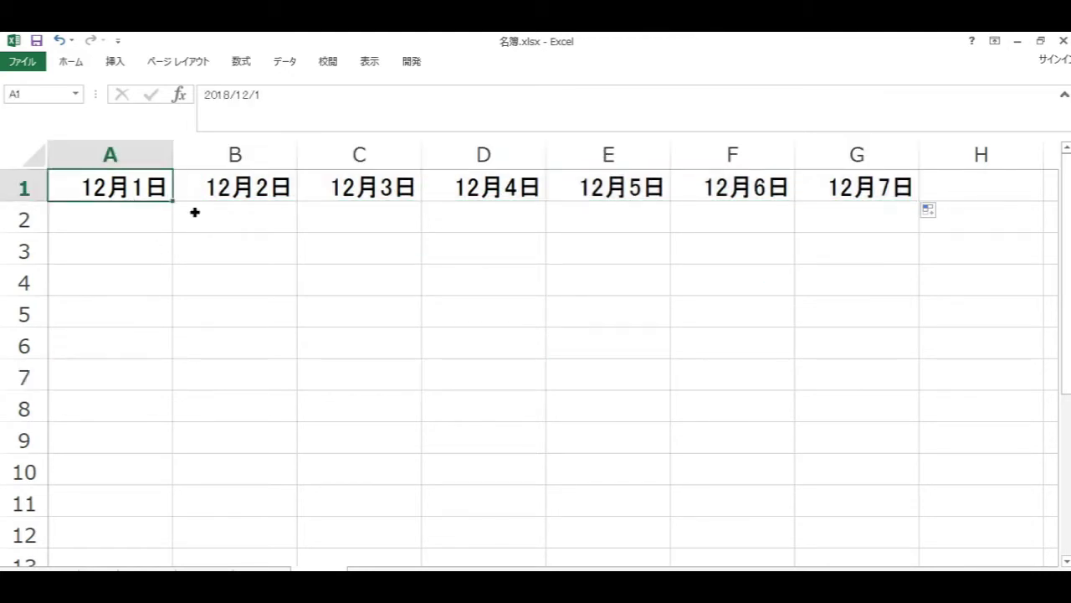
left_click(137, 224)
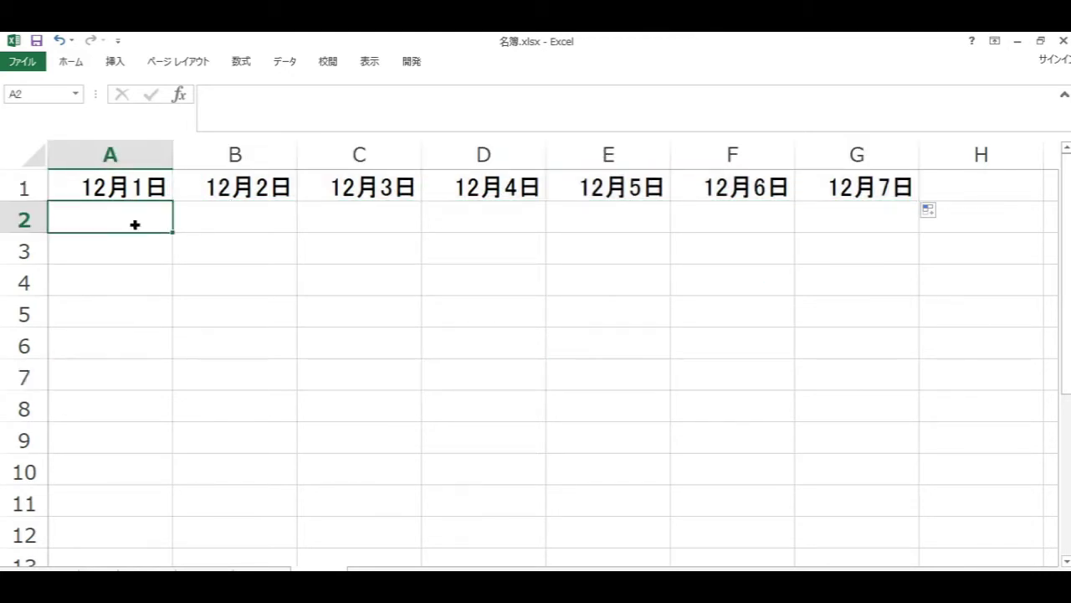
type("12/1")
key("Return")
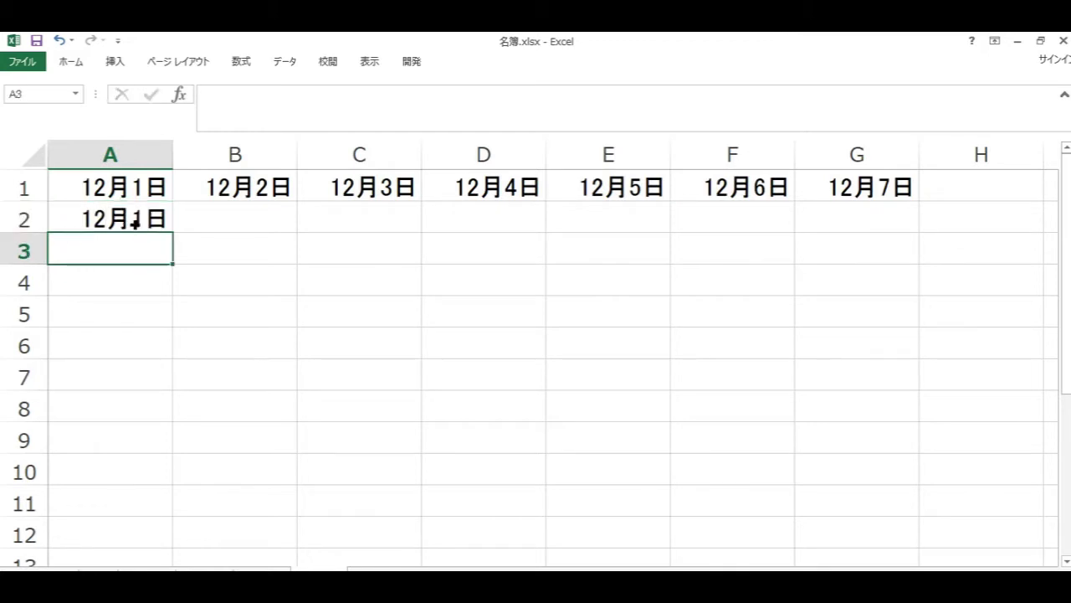
left_click(134, 222)
key("Right")
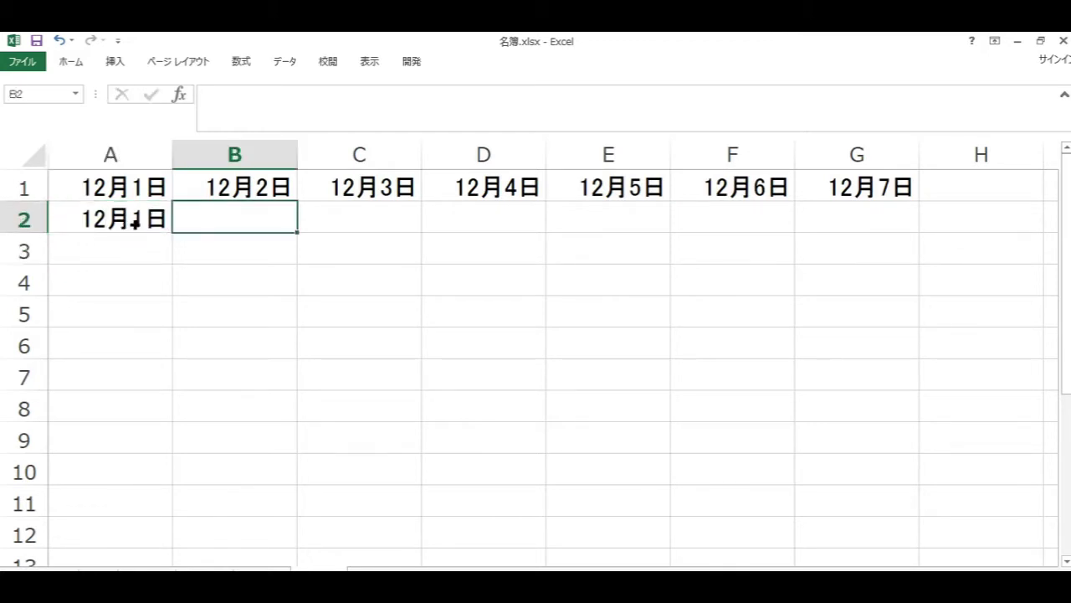
type("12/2")
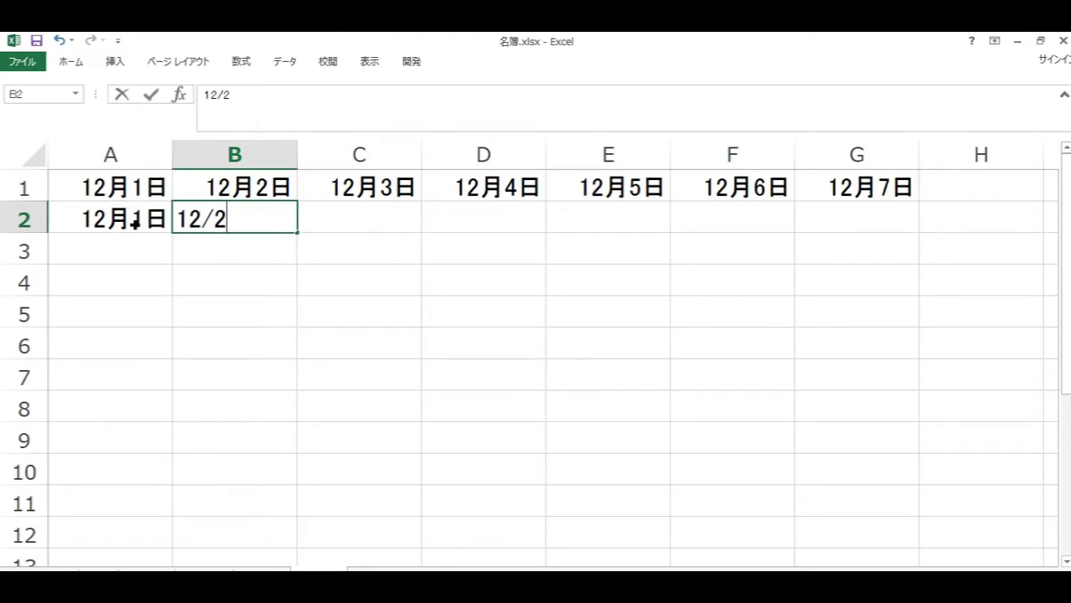
key("Return")
key("Down")
left_click(112, 211)
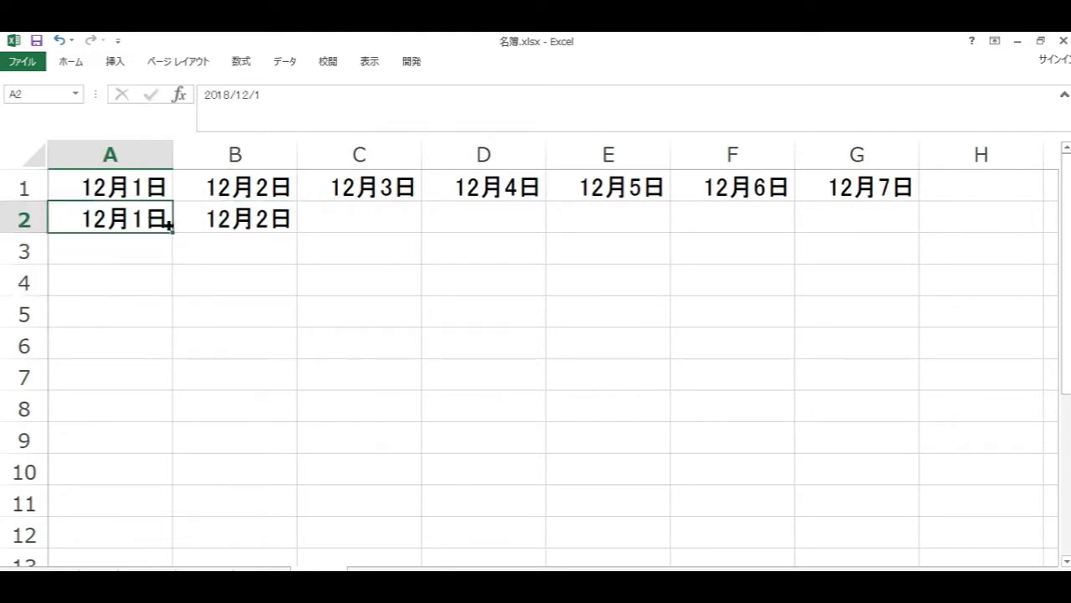
left_click_drag(167, 226, 261, 222)
key("Tab")
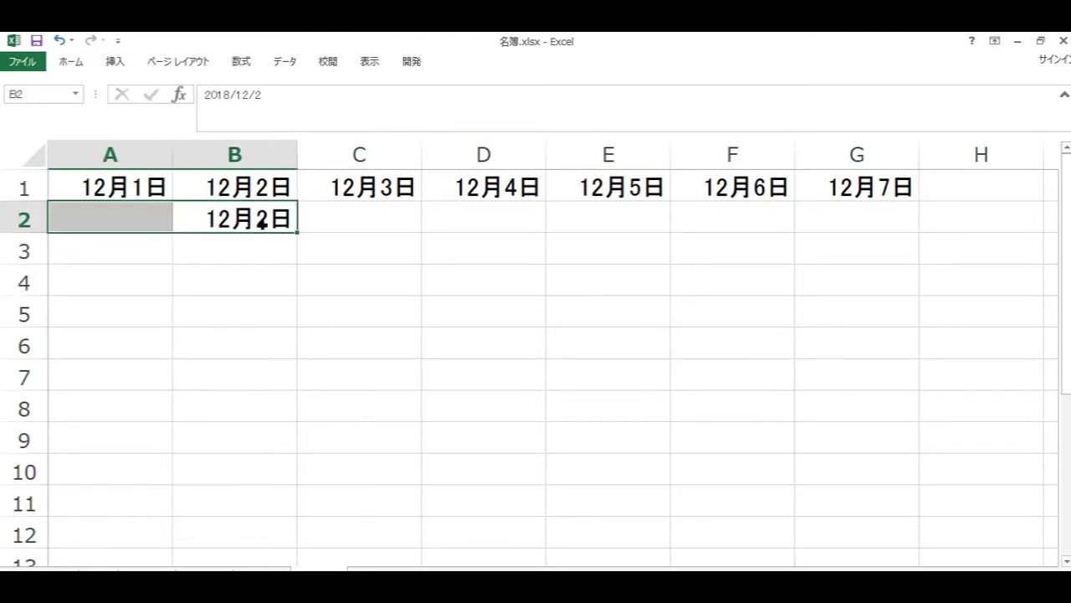
left_click(261, 222)
key("Delete")
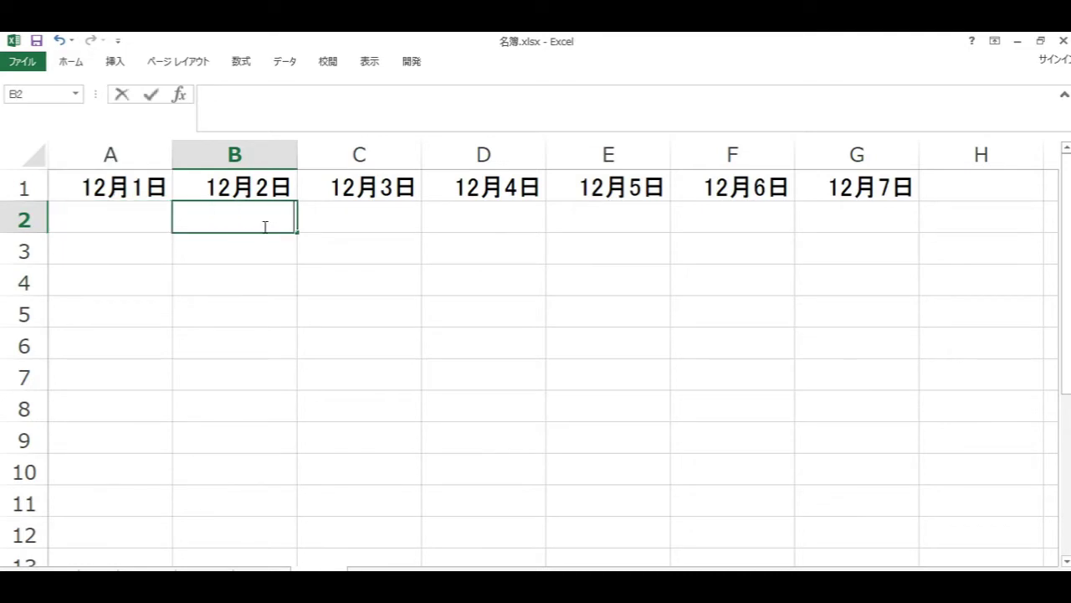
Step: Enter 11/1 in A1 and fill a day series across B1 to G1
key("Down")
left_click_drag(119, 190, 857, 195)
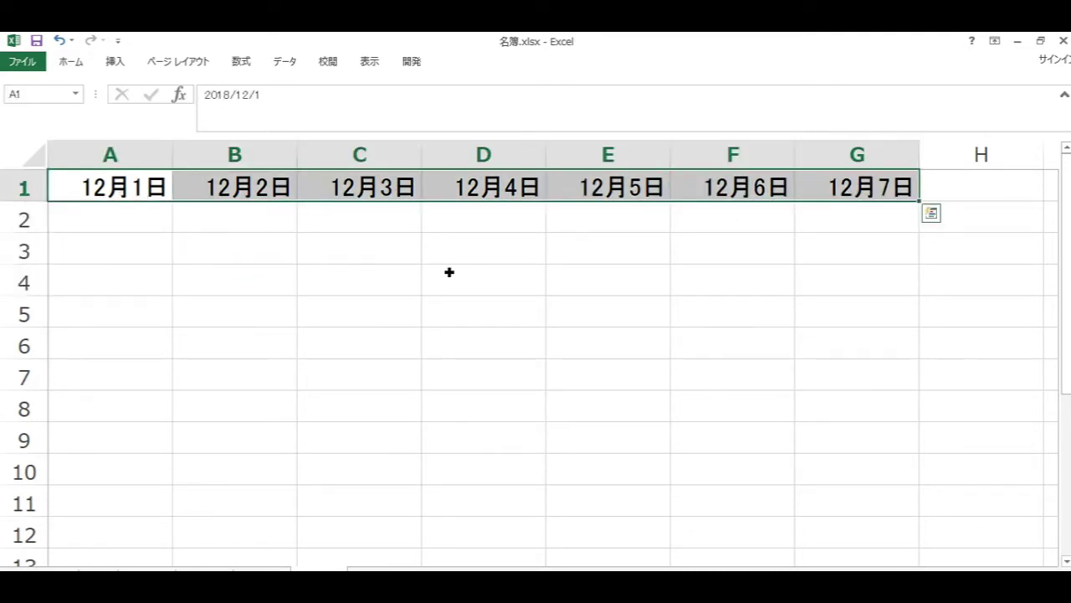
left_click(446, 272)
left_click(123, 187)
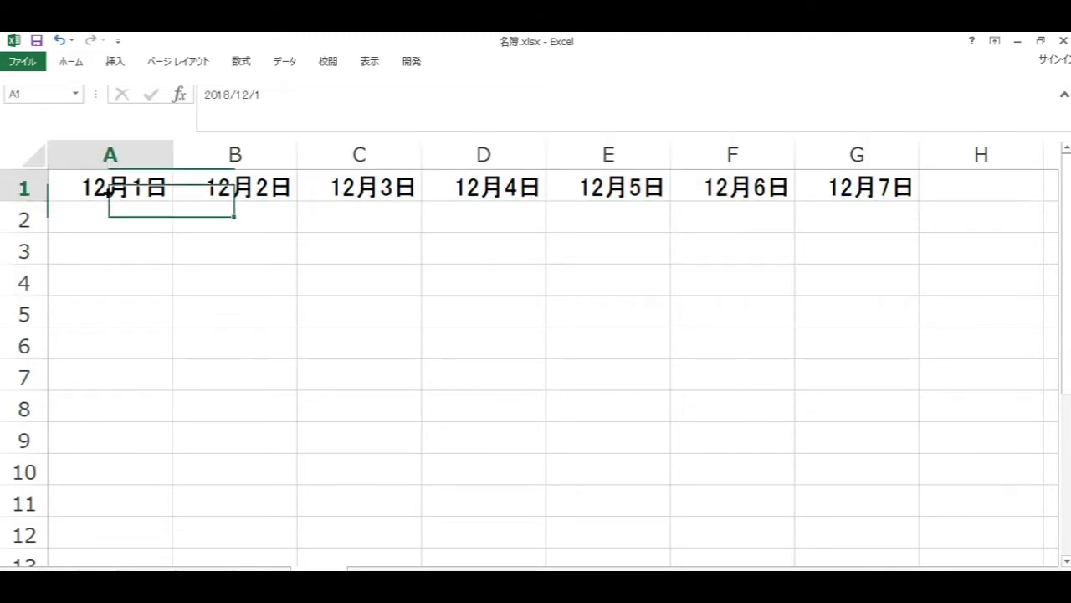
type("11/1")
key("Return")
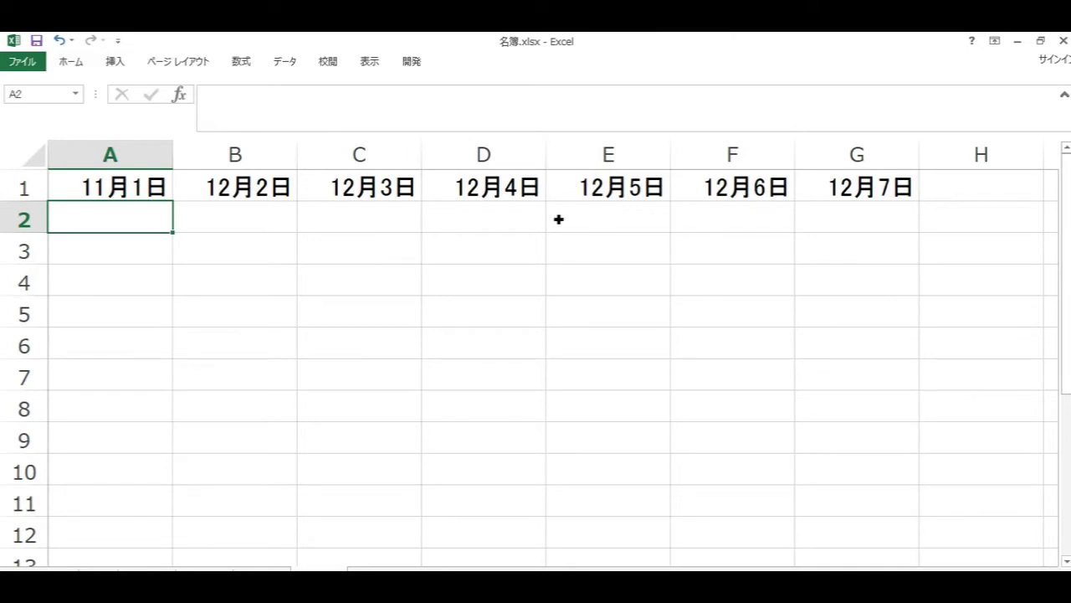
left_click(129, 184)
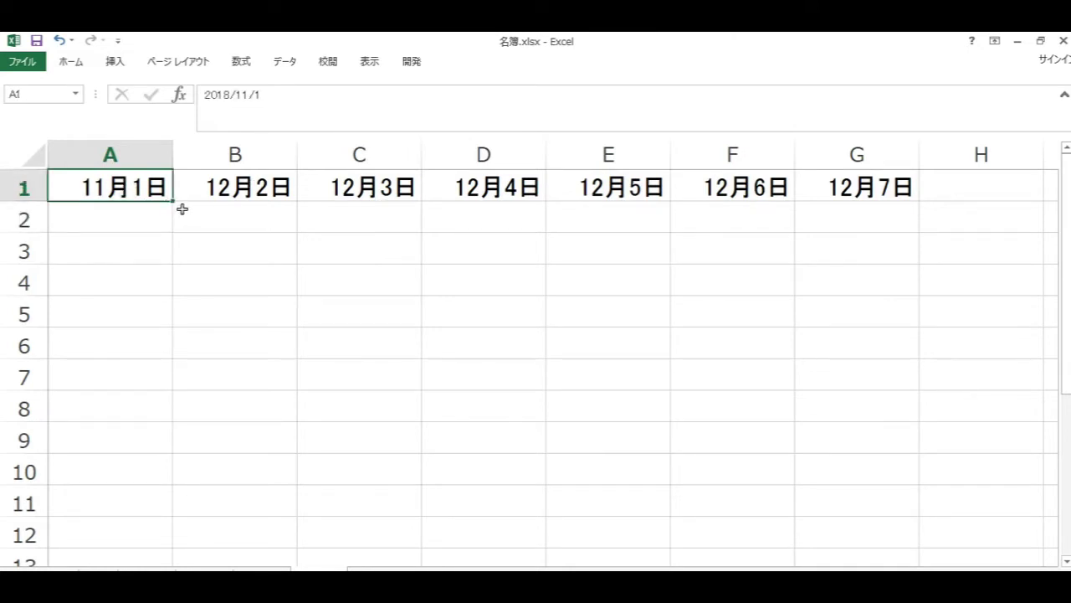
left_click_drag(179, 209, 914, 216)
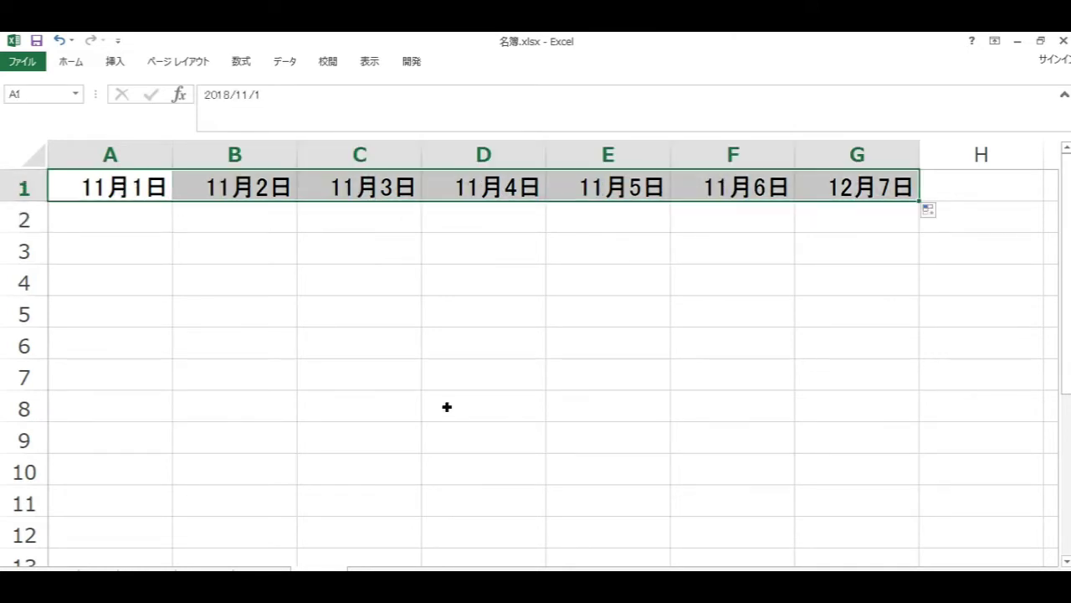
left_click(445, 400)
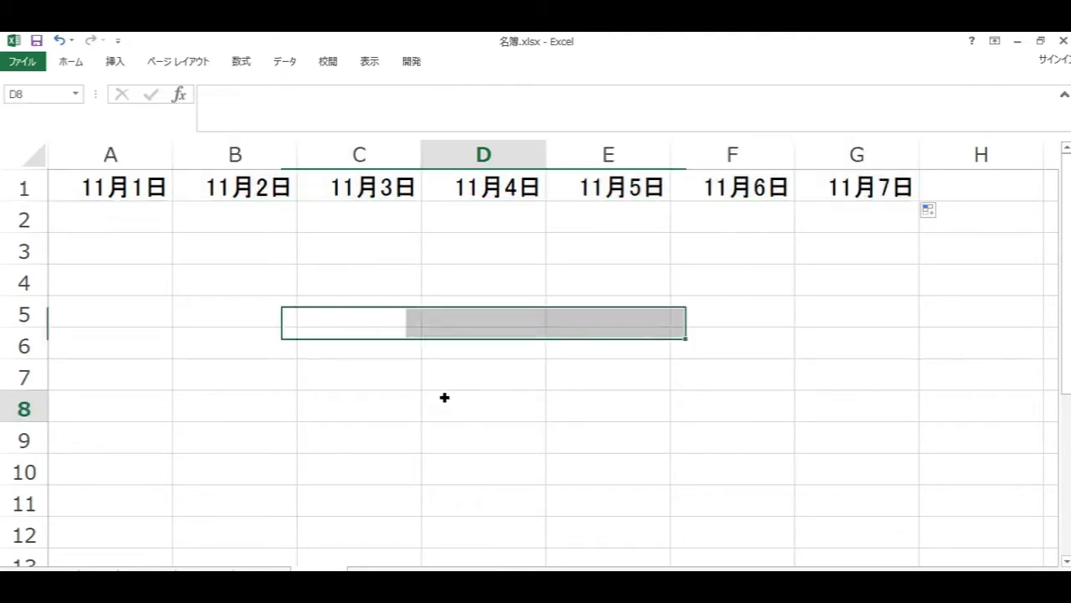
Step: Enter =A1+1 in B1, correcting the mistyped ;1 after the error message
left_click(212, 189)
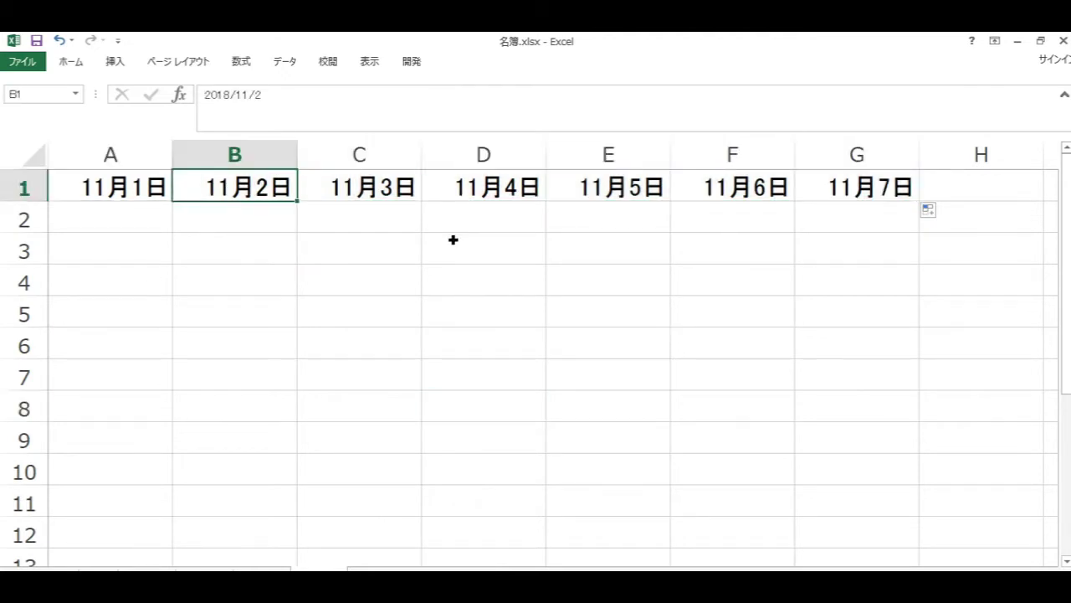
type("=")
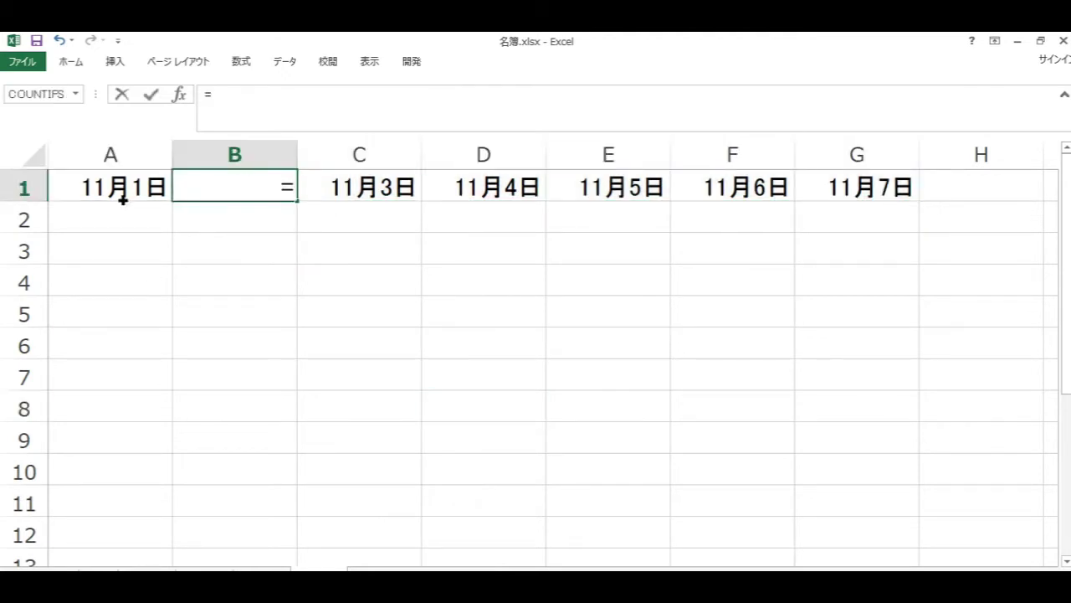
left_click(131, 188)
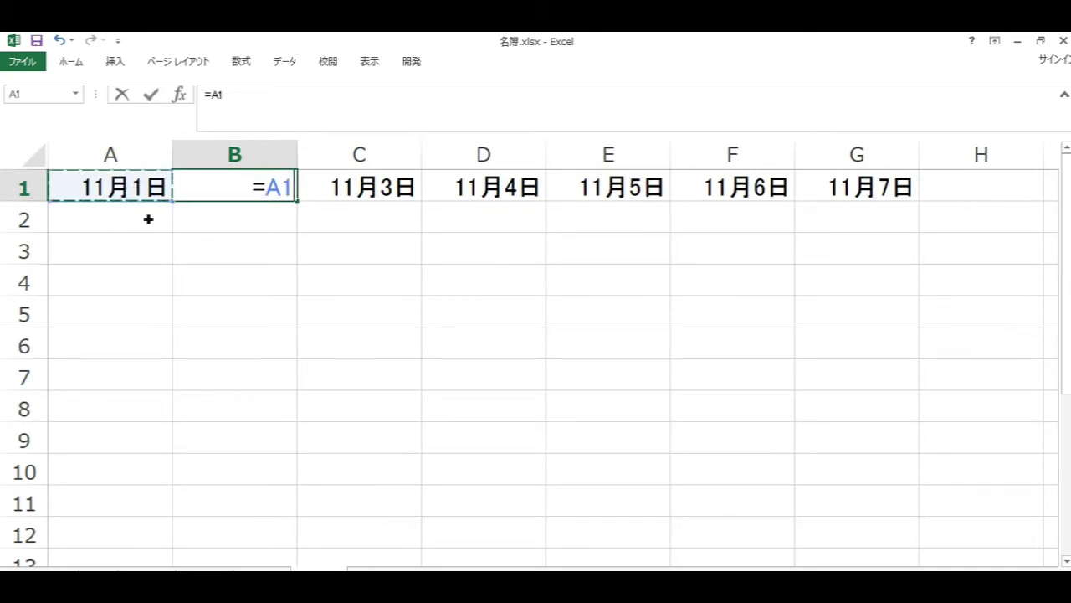
type(";1")
key("Return")
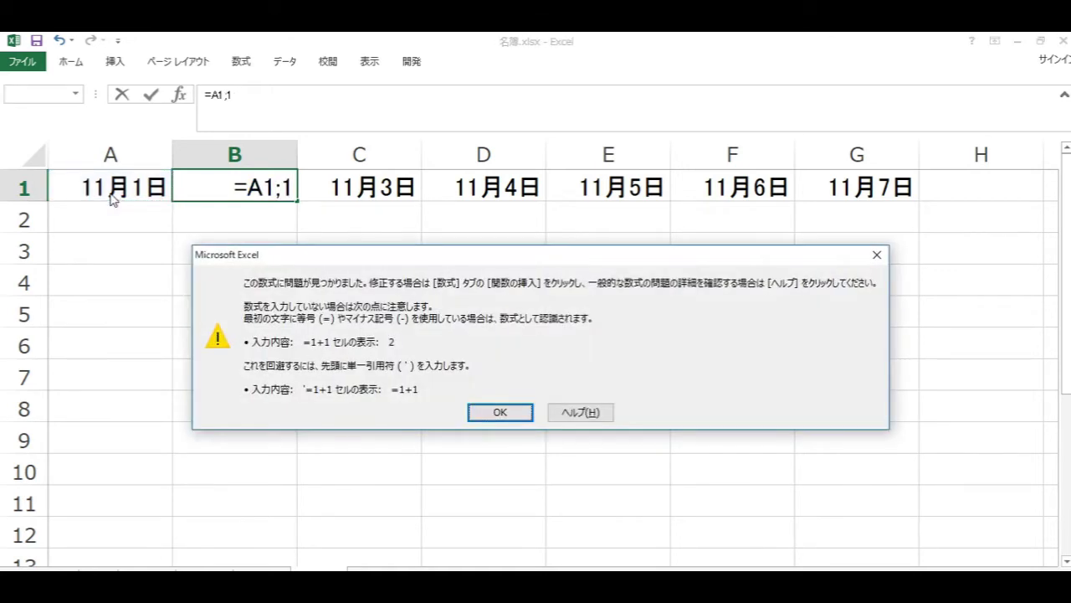
left_click(493, 411)
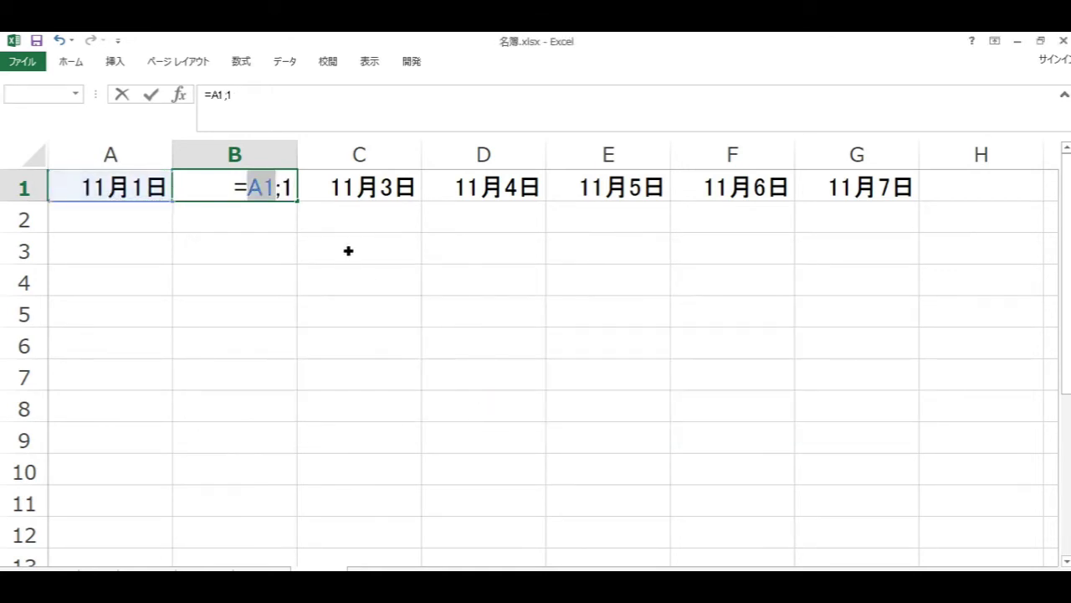
left_click(304, 198)
key("BackSpace")
key("BackSpace")
type("+1")
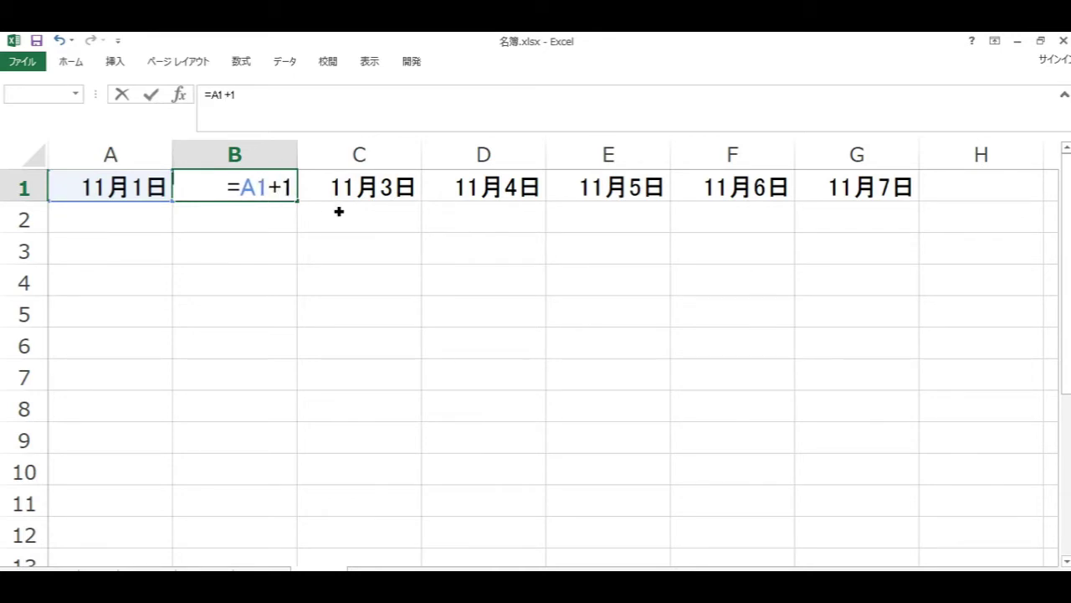
key("Return")
key("Return")
Step: Fill B1's =A1+1 formula across to G1, showing 11月2日–11月7日
left_click(242, 198)
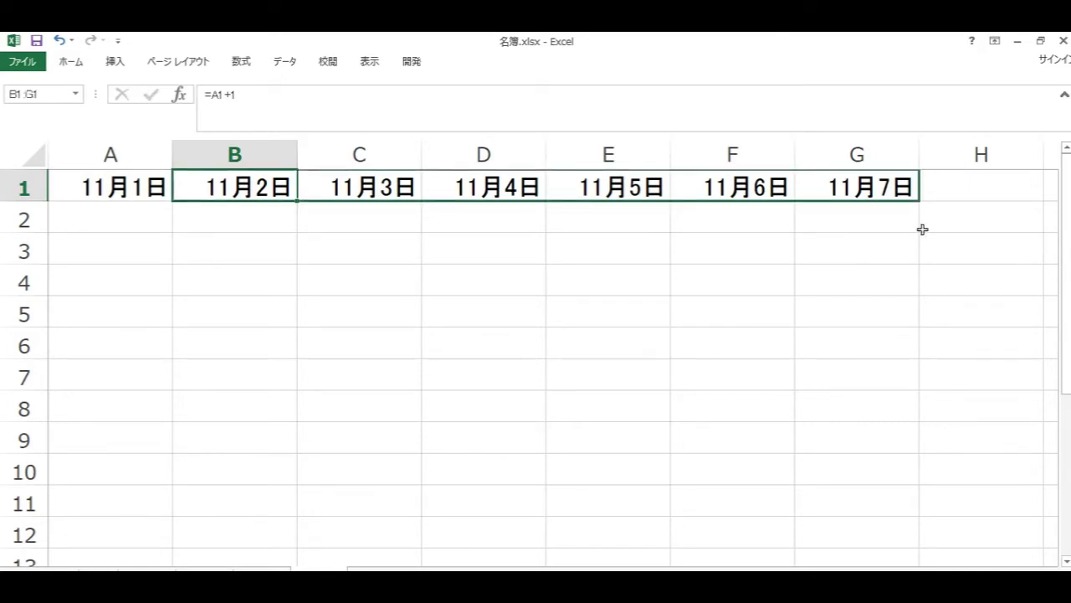
left_click_drag(299, 211, 921, 225)
left_click(105, 193)
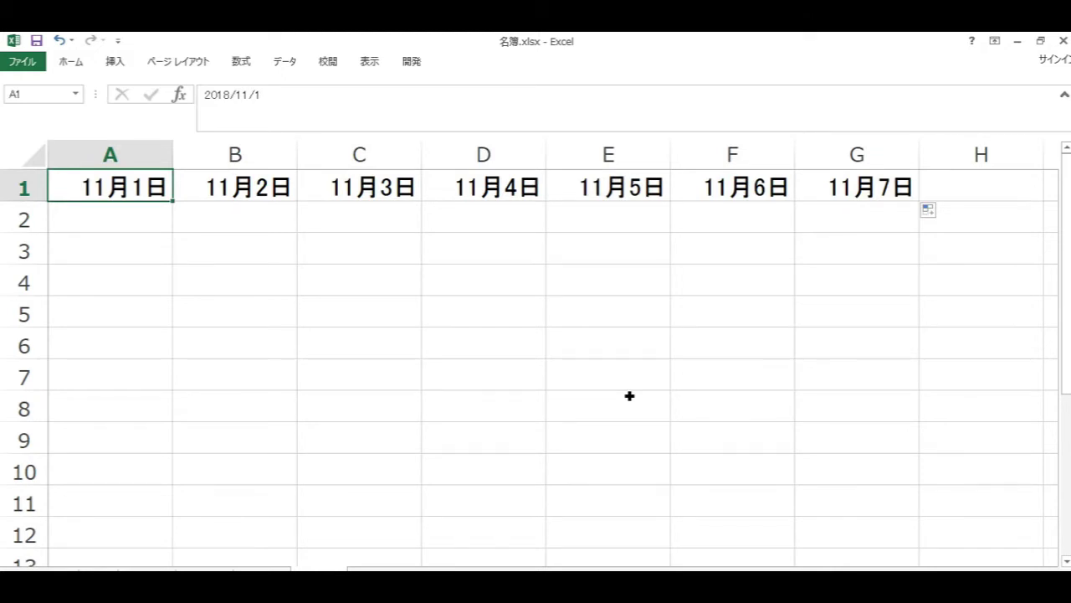
Step: Change the start date in A1 to 10/1, then to 9/1
type("10/1")
key("Return")
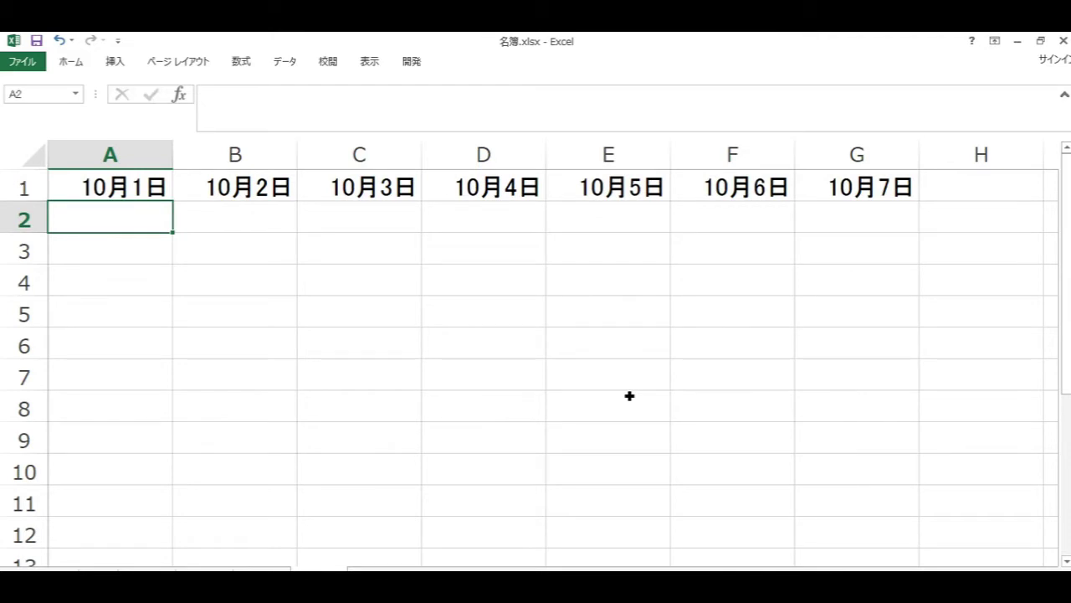
key("Up")
type("9/1")
key("Return")
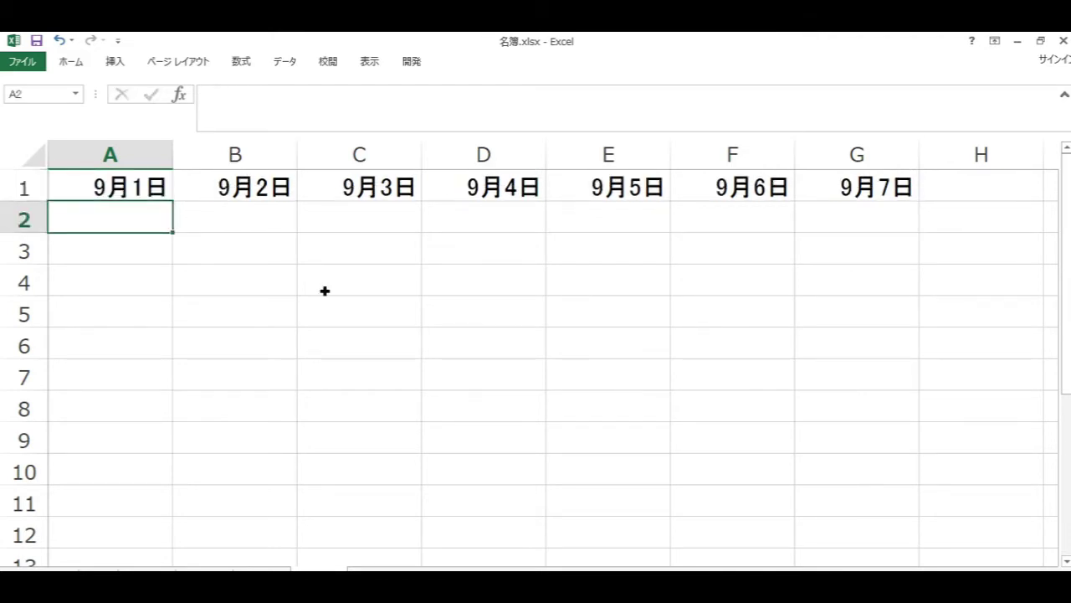
left_click(234, 284)
Step: Inspect A1's date and B1's formula, then switch to formula view
left_click(139, 196)
left_click(234, 193)
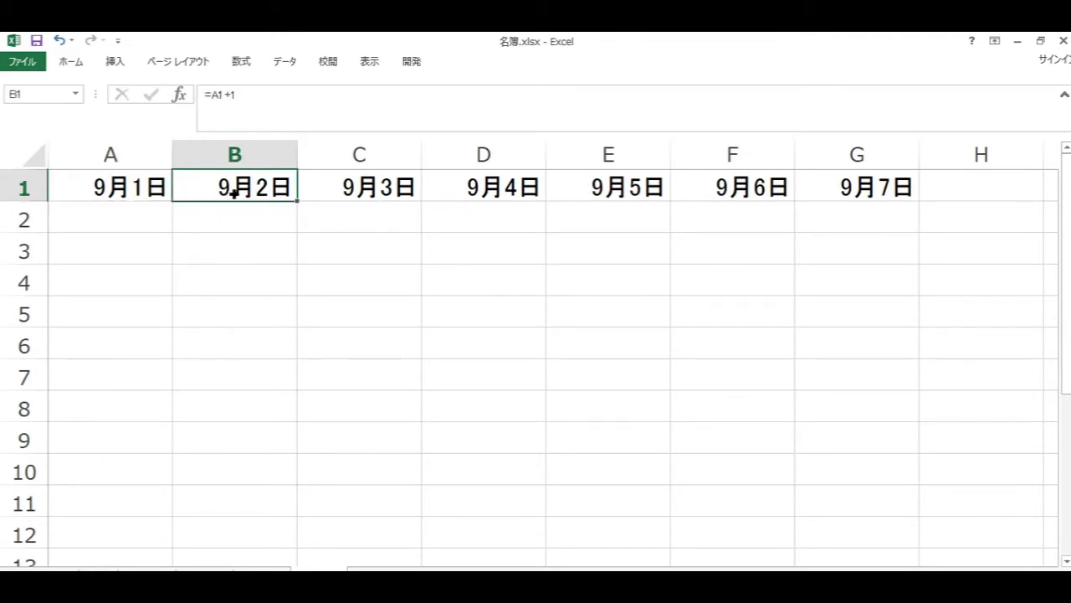
key("ctrl+grave")
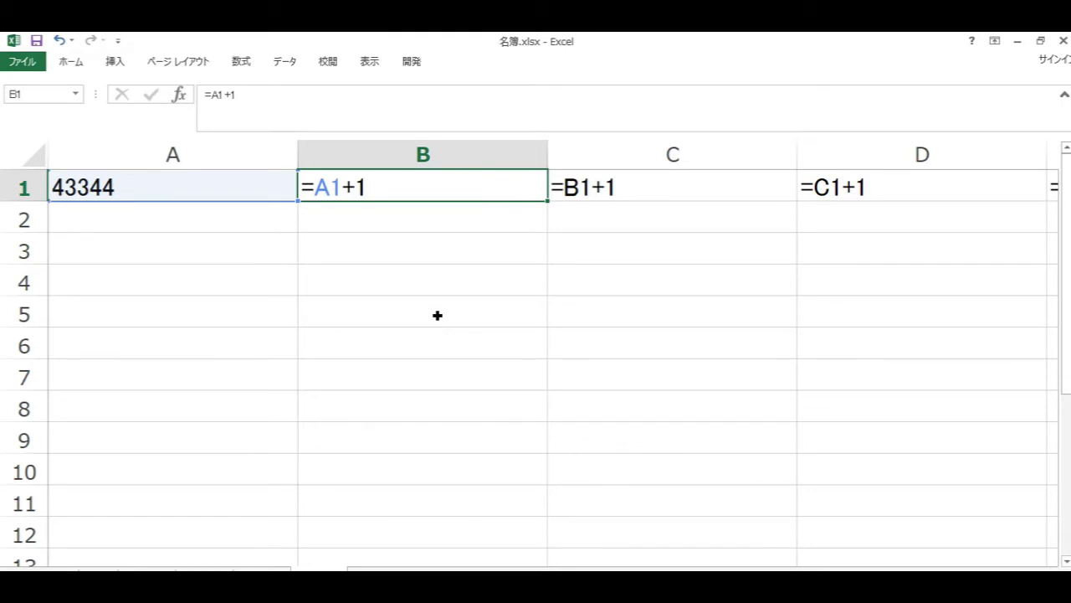
Step: Return to values, check A1 and B1, and toggle formula view on and off again
key("ctrl+grave")
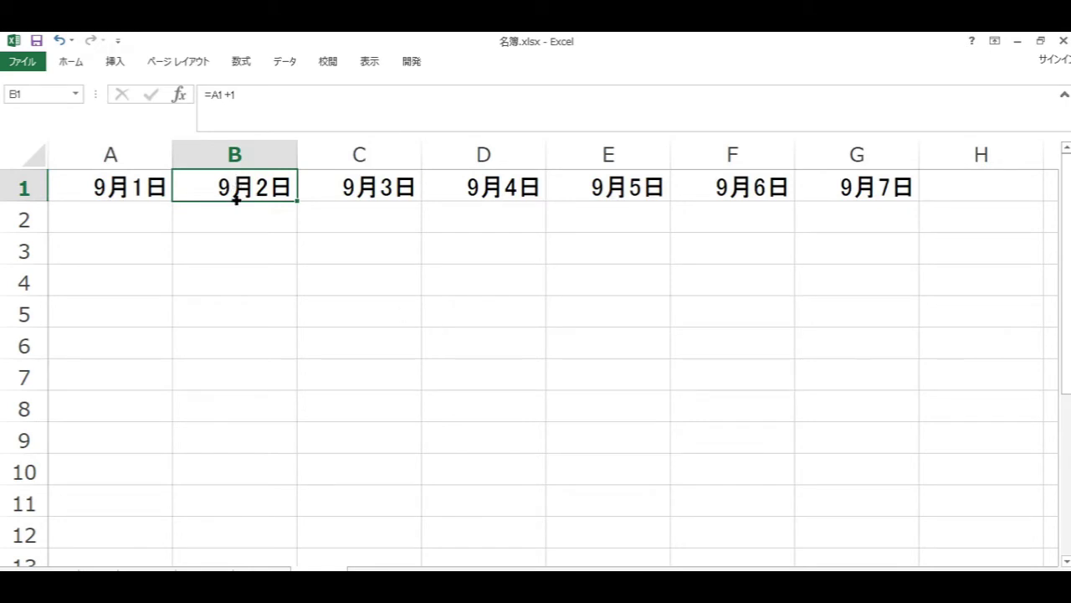
left_click(126, 192)
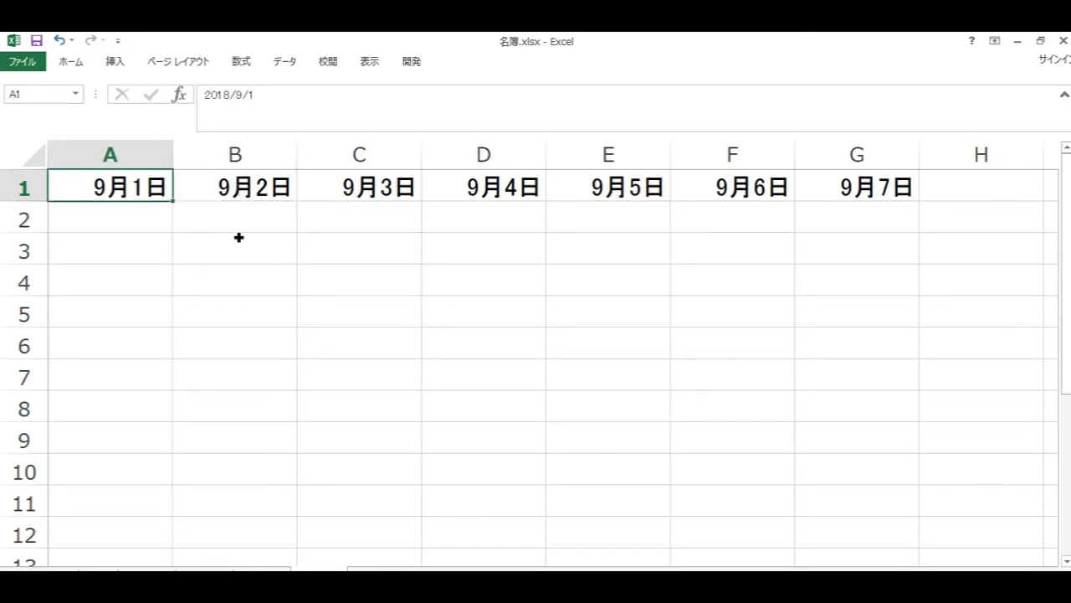
left_click(235, 191)
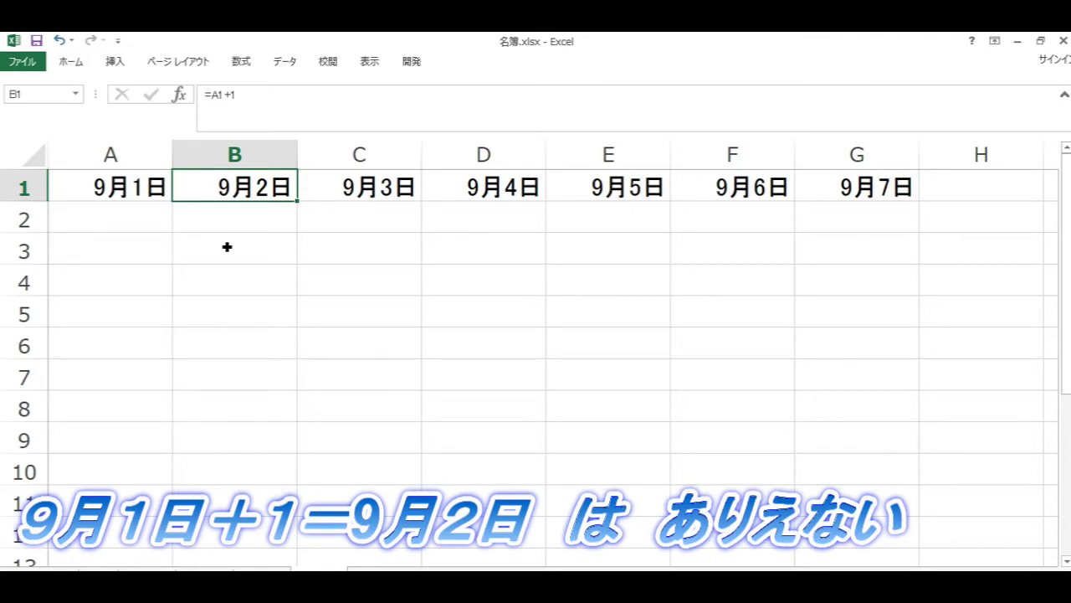
key("ctrl+grave")
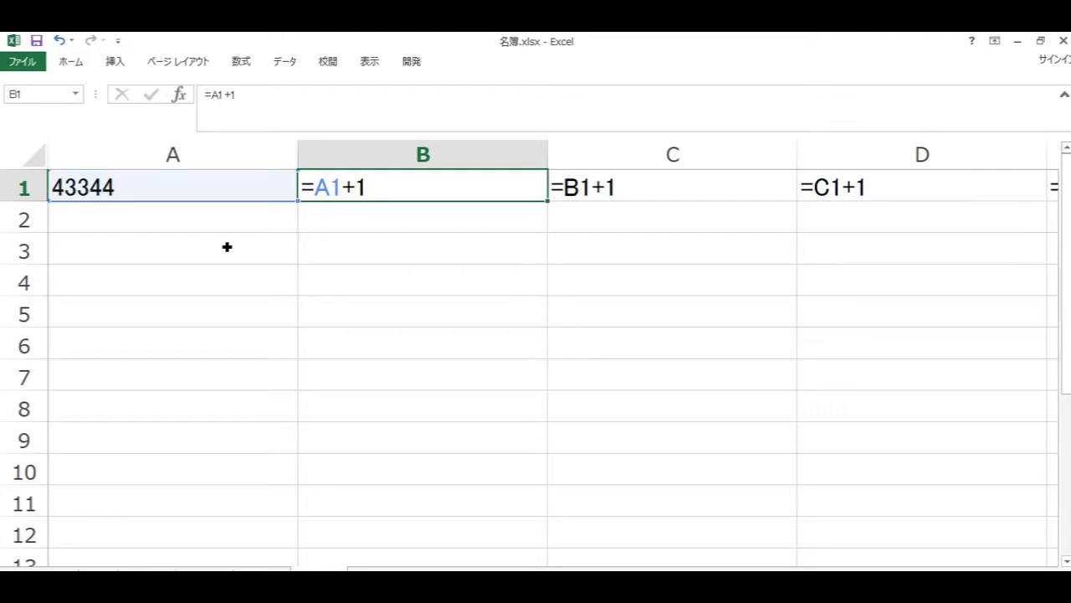
key("ctrl+grave")
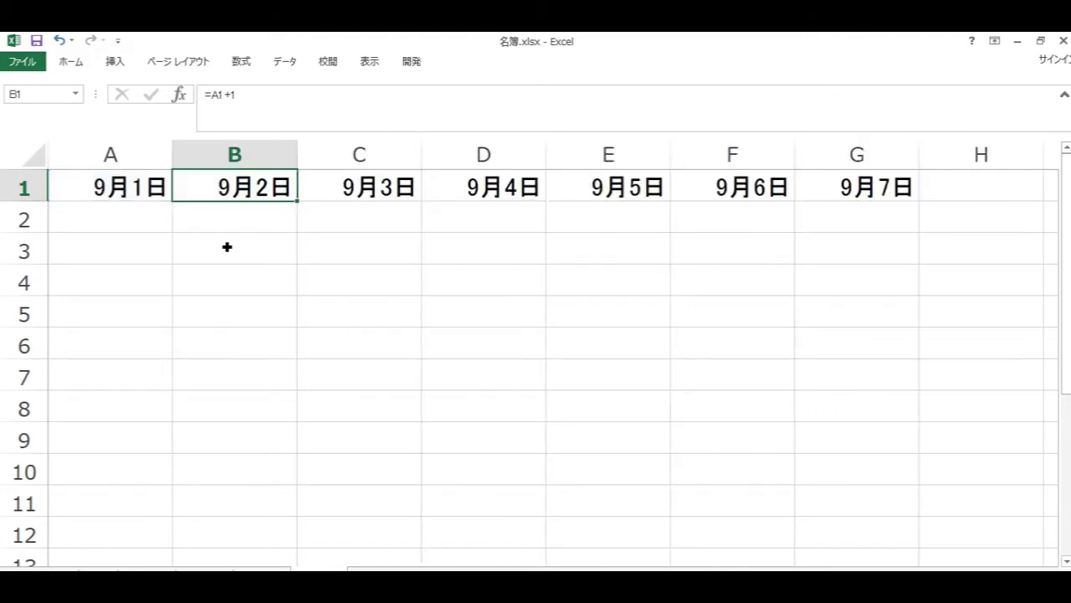
Step: Enter a test date 12/1 in B3, then clear it again
left_click(224, 244)
type("12")
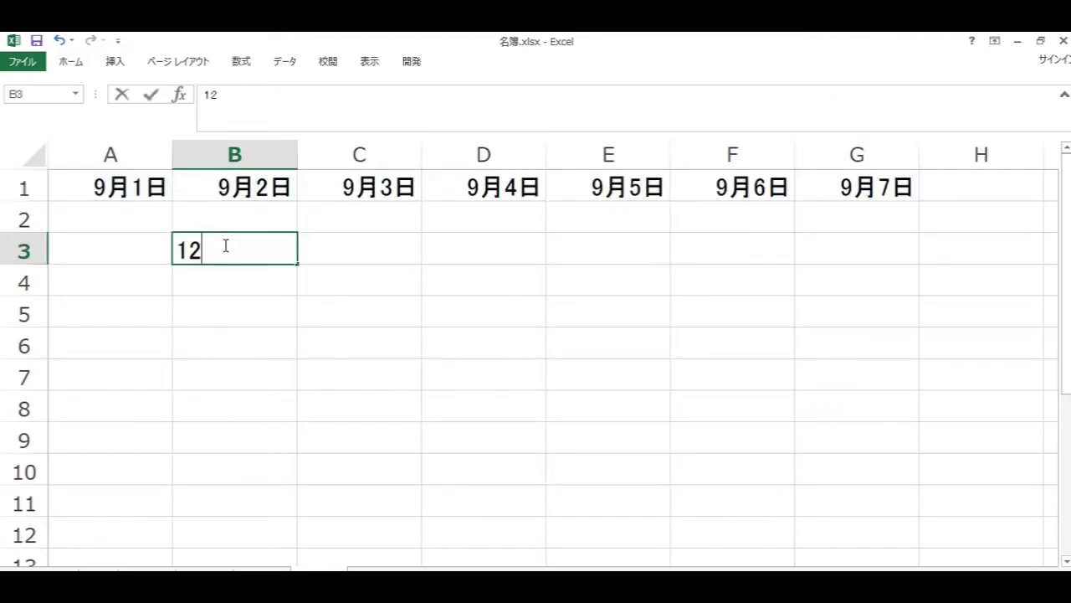
type("/1")
key("Return")
key("Return")
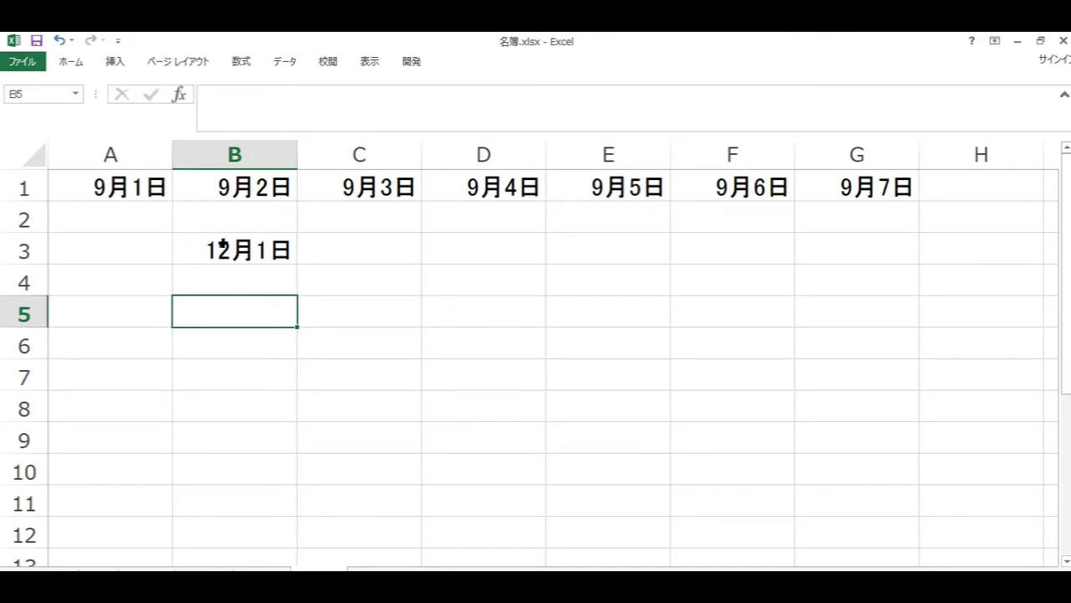
left_click(223, 243)
key("Delete")
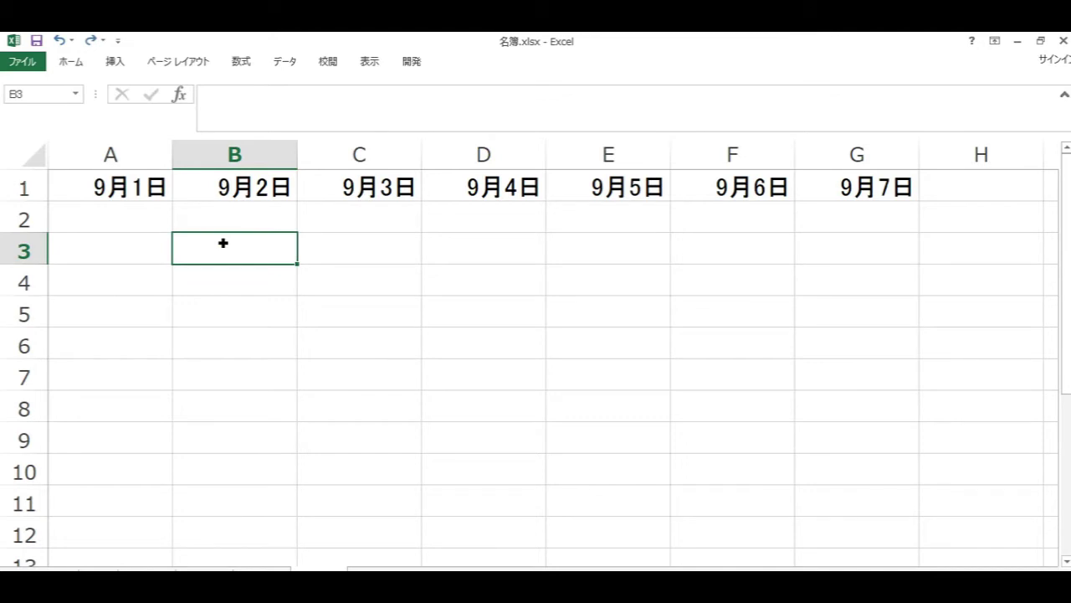
left_click(126, 249)
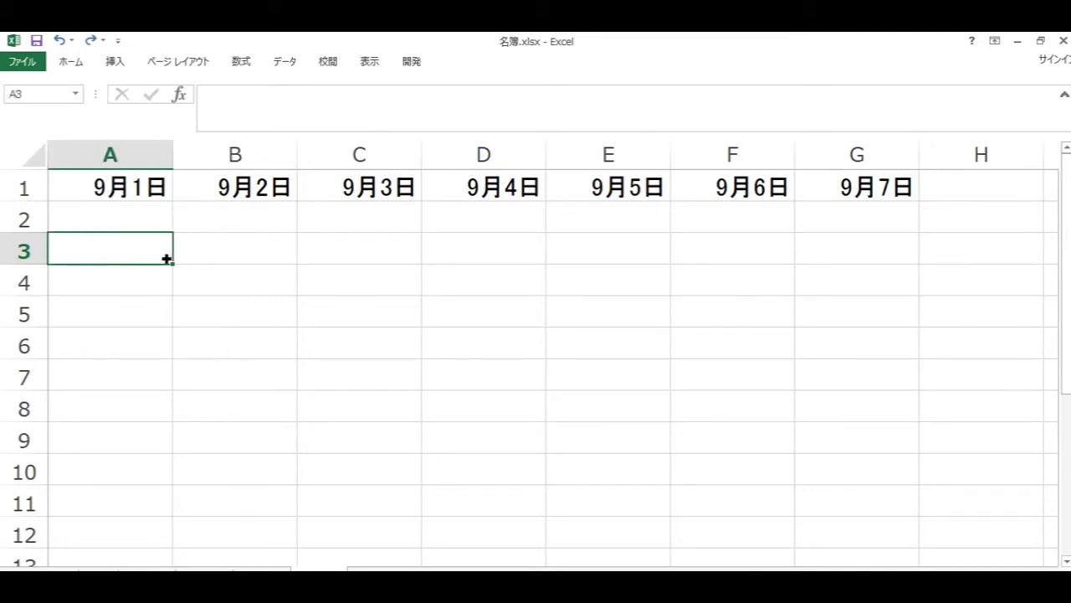
Step: Enter 1 in A3 and fill it down to A10 as a counting series
type("1")
key("Return")
key("Return")
left_click(166, 256)
left_click_drag(172, 266, 180, 490)
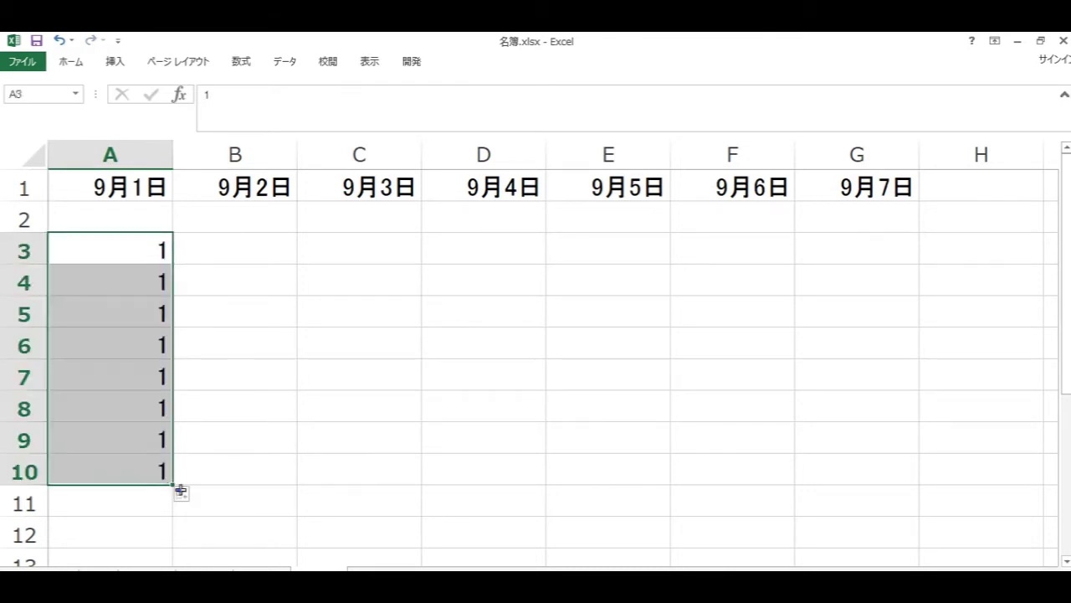
left_click(180, 492)
left_click(186, 533)
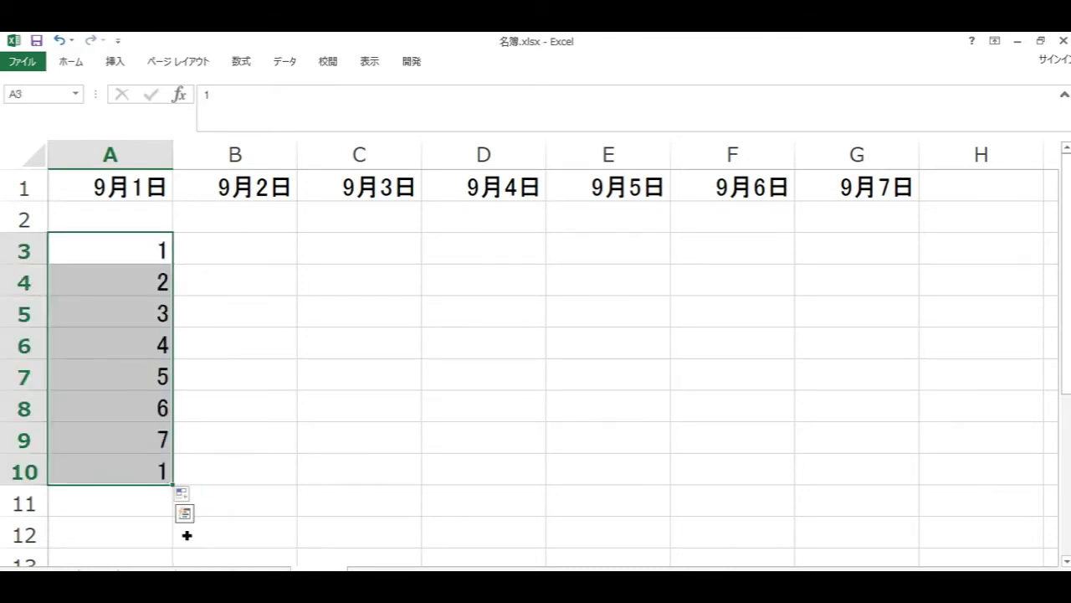
left_click(143, 313)
Step: Clear the filled numbers from A4:A10
left_click(130, 258)
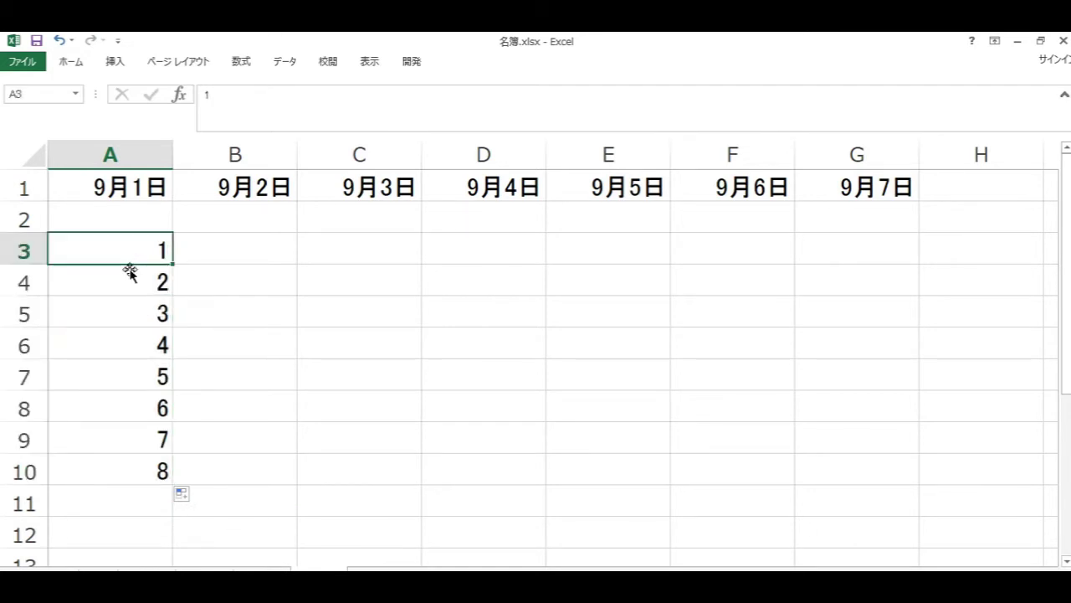
left_click_drag(134, 278, 138, 445)
key("BackSpace")
key("Return")
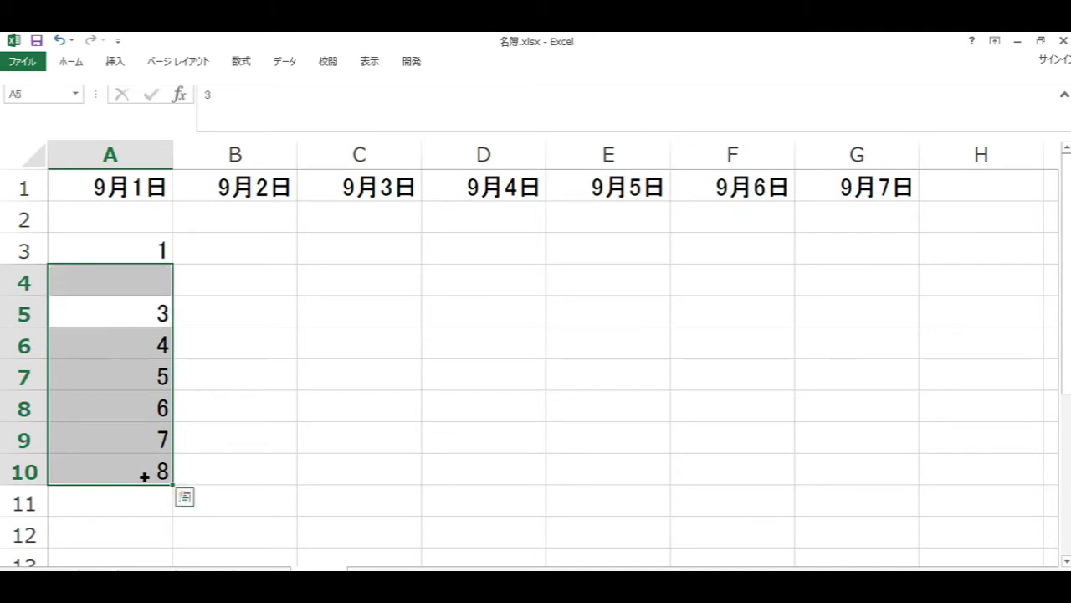
key("Delete")
left_click(155, 343)
Step: Copy the 1 down to A10 again, then clear A4:A10
left_click(139, 255)
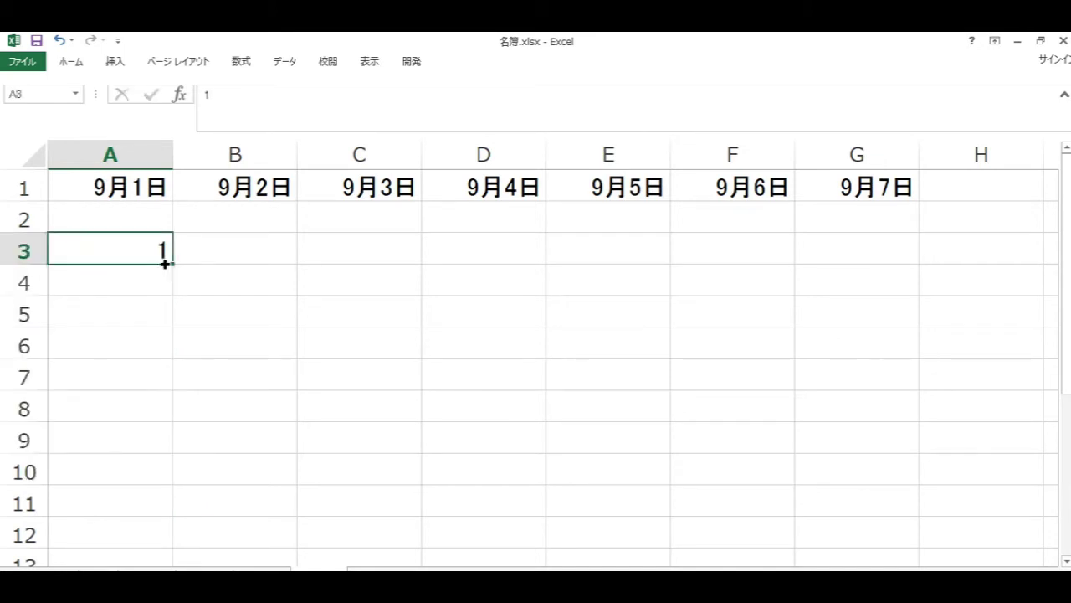
left_click_drag(173, 265, 172, 484)
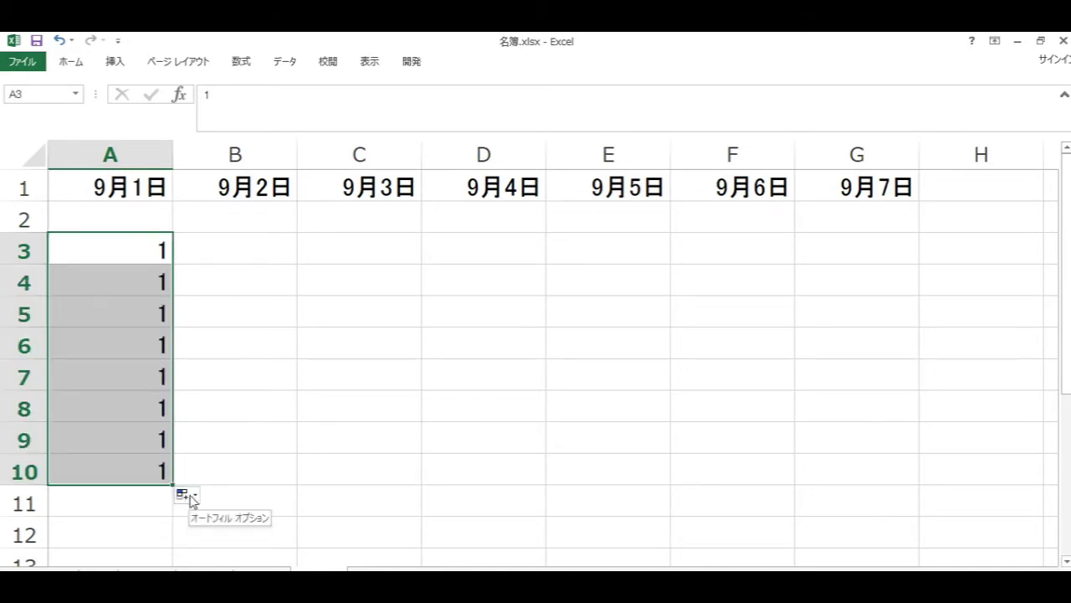
left_click(182, 493)
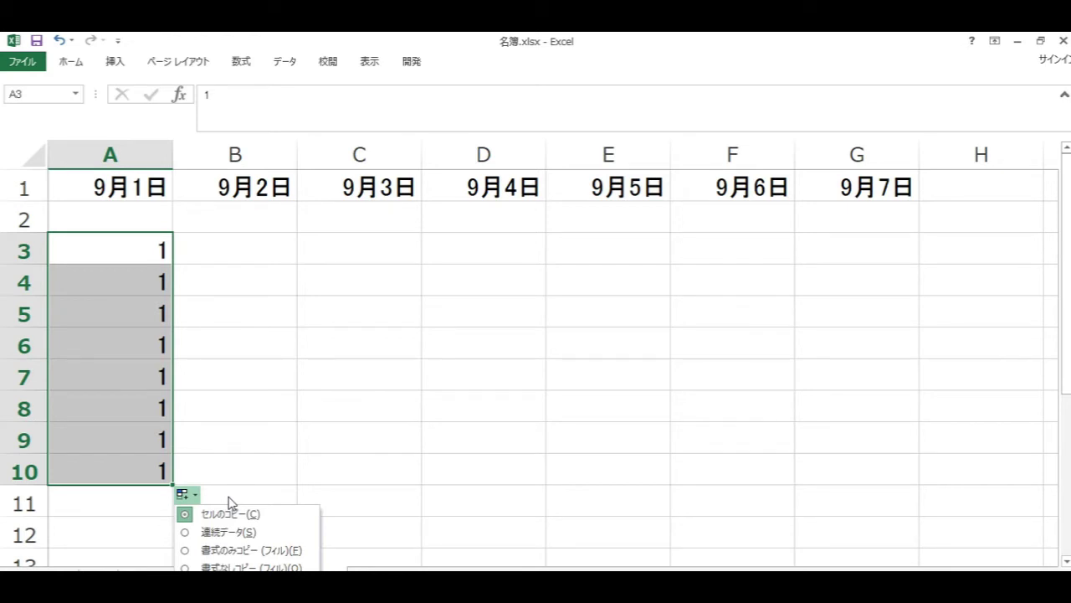
left_click(252, 450)
left_click(253, 450)
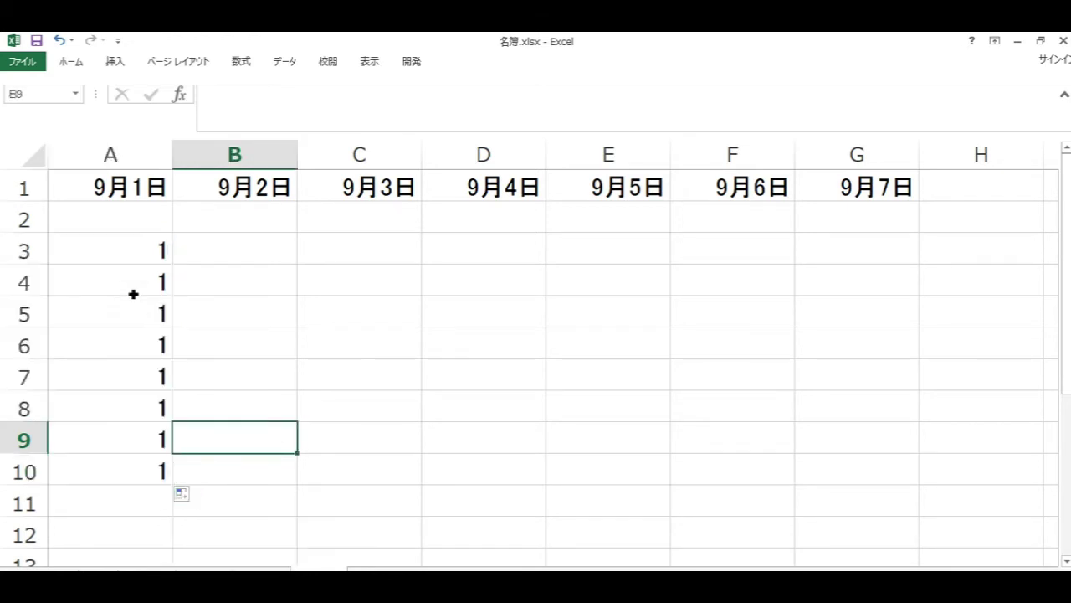
left_click(126, 256)
left_click(154, 285)
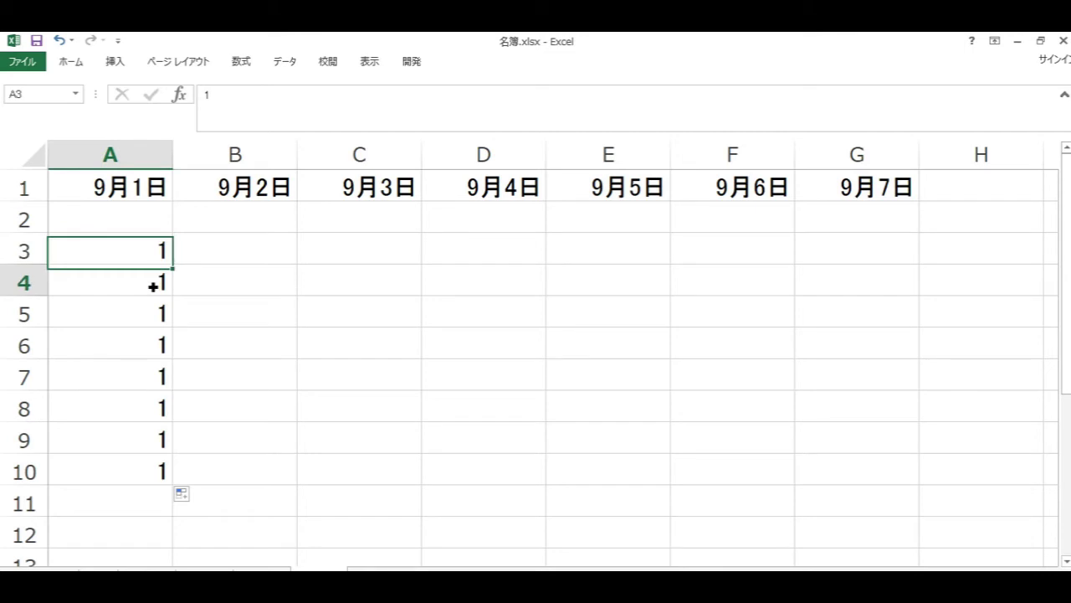
left_click(145, 261)
left_click_drag(144, 261, 159, 471)
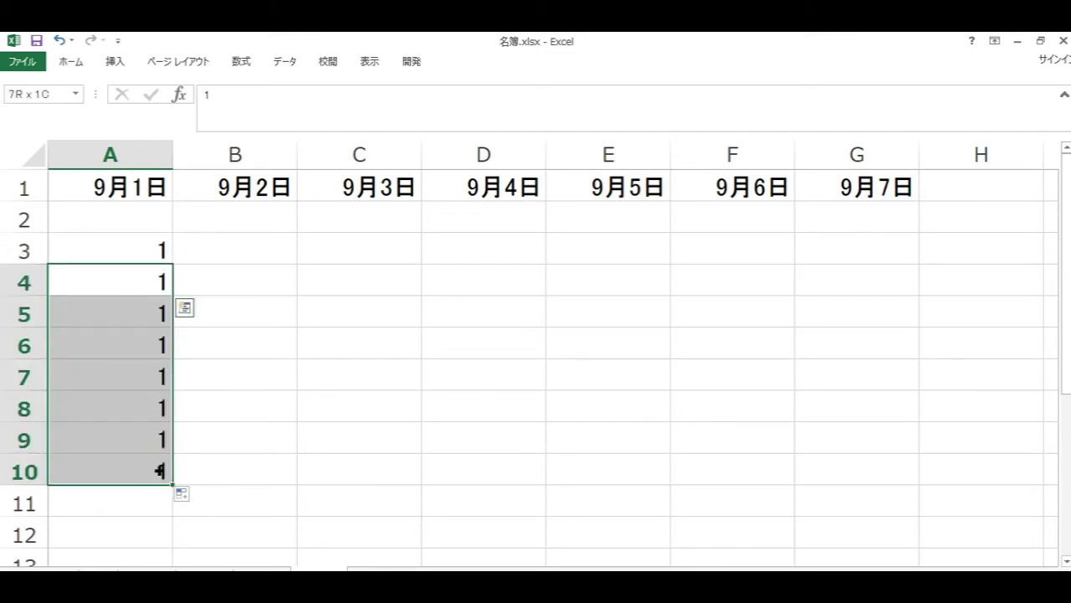
key("Delete")
left_click(115, 385)
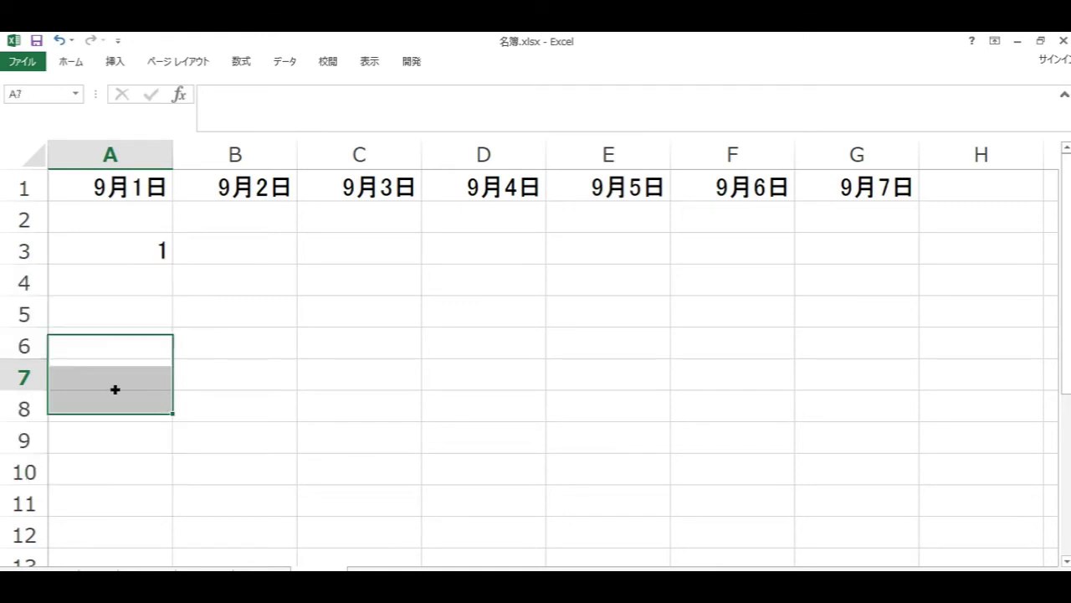
Step: Enter 2 in A4 and extend the 1, 2 sequence down to A10
left_click(146, 284)
type("2")
key("Return")
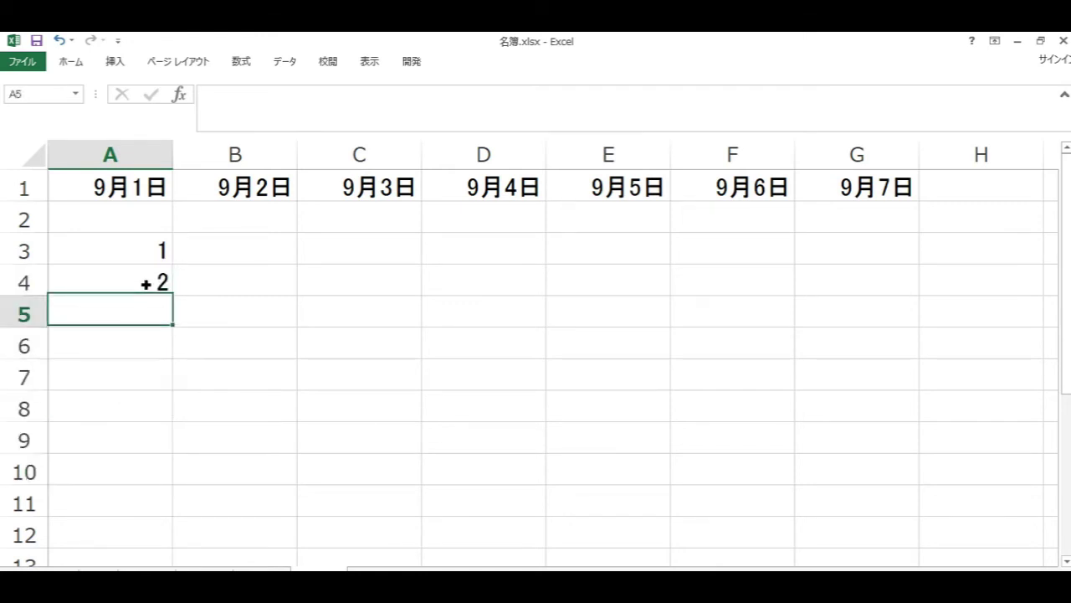
mouse_move(129, 251)
left_mouse_down()
mouse_move(152, 290)
mouse_move(169, 493)
left_mouse_up()
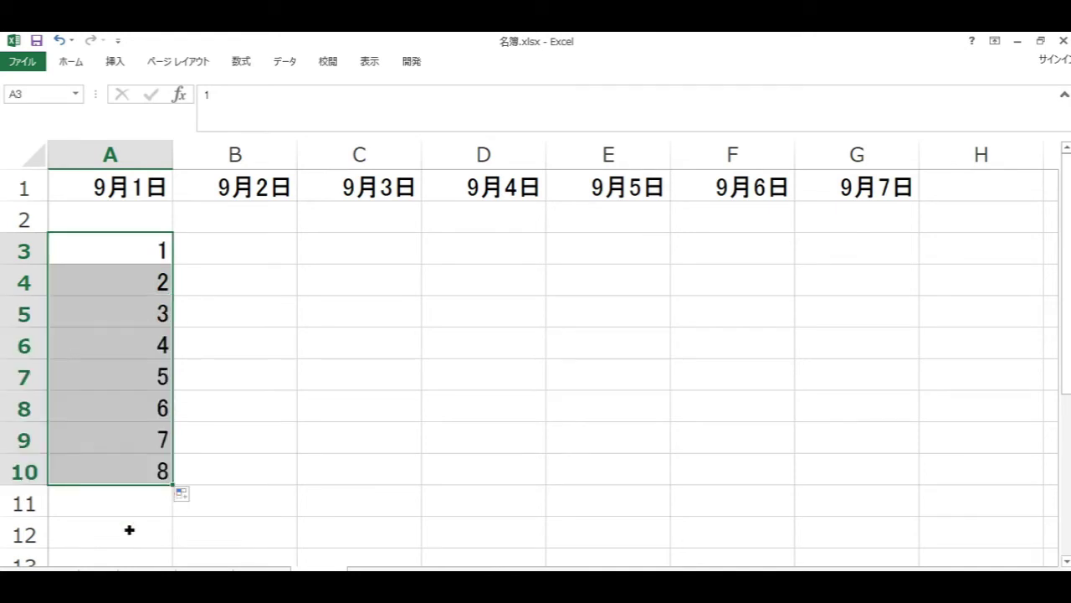
left_click(182, 494)
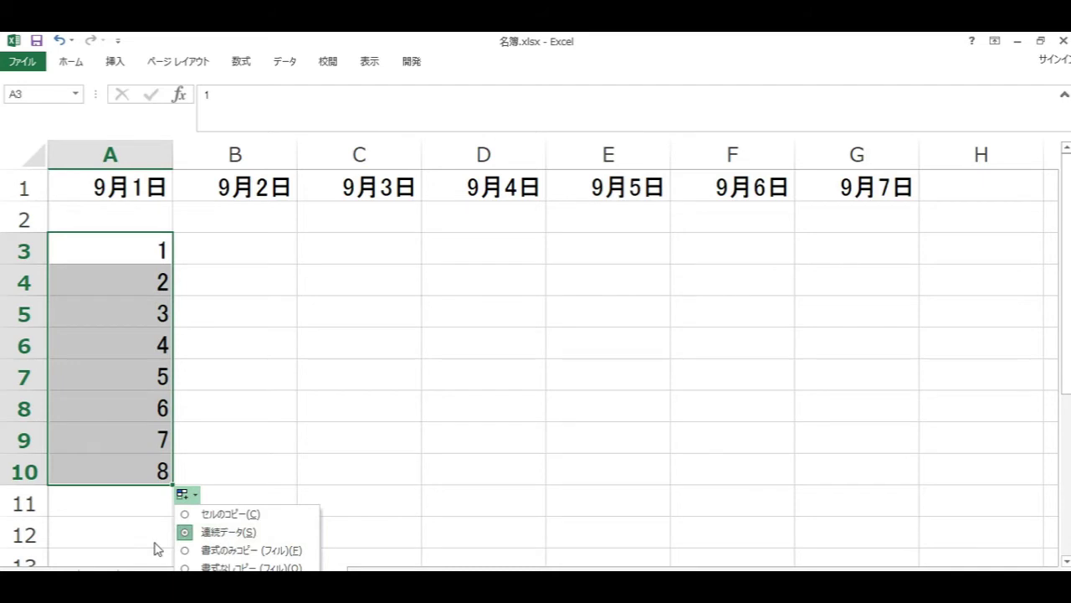
left_click(146, 544)
Step: Check the series values in cells A3 through A9
left_click(131, 258)
left_click(146, 289)
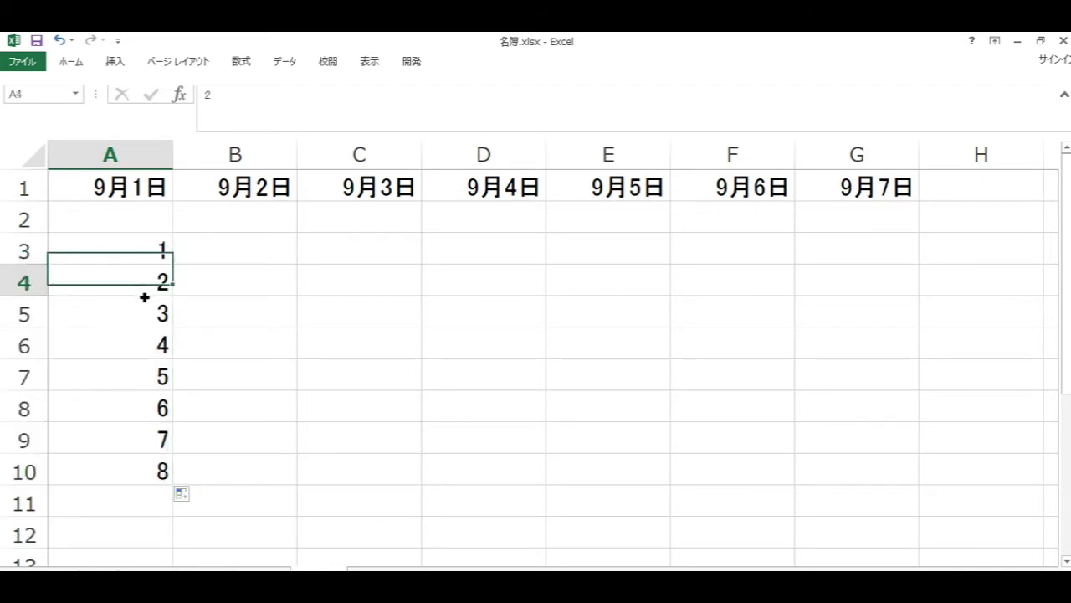
left_click(143, 247)
left_click(137, 282)
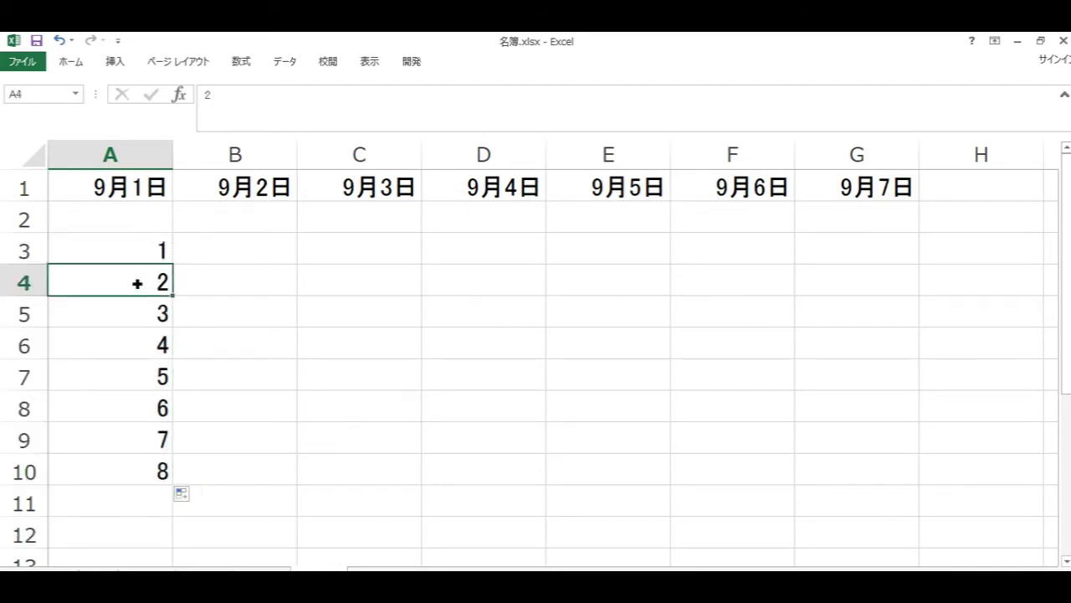
left_click(148, 319)
left_click(148, 362)
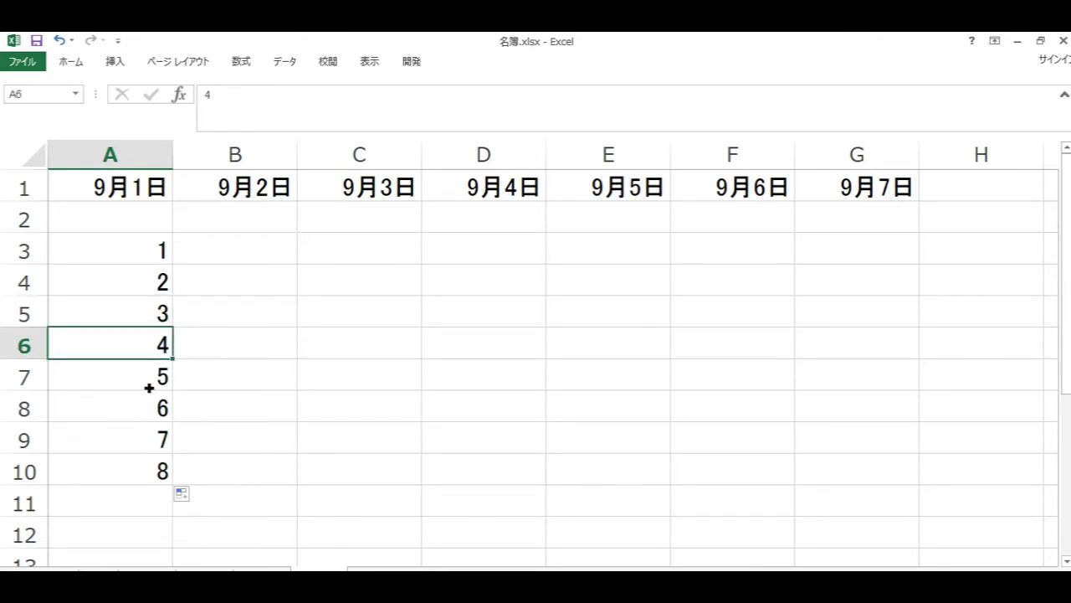
left_click(148, 388)
left_click(153, 416)
left_click(158, 435)
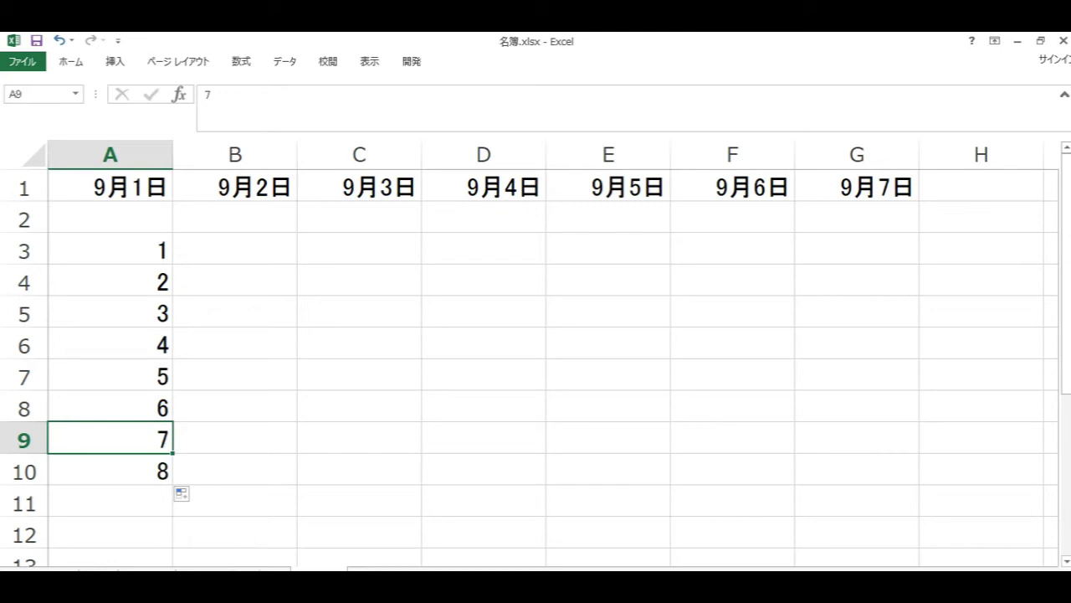
Step: Switch to the composer sheet, then check the A1:G1 dates on the date sheet
key("ctrl+Page_Down")
left_click(217, 443)
left_click(210, 249)
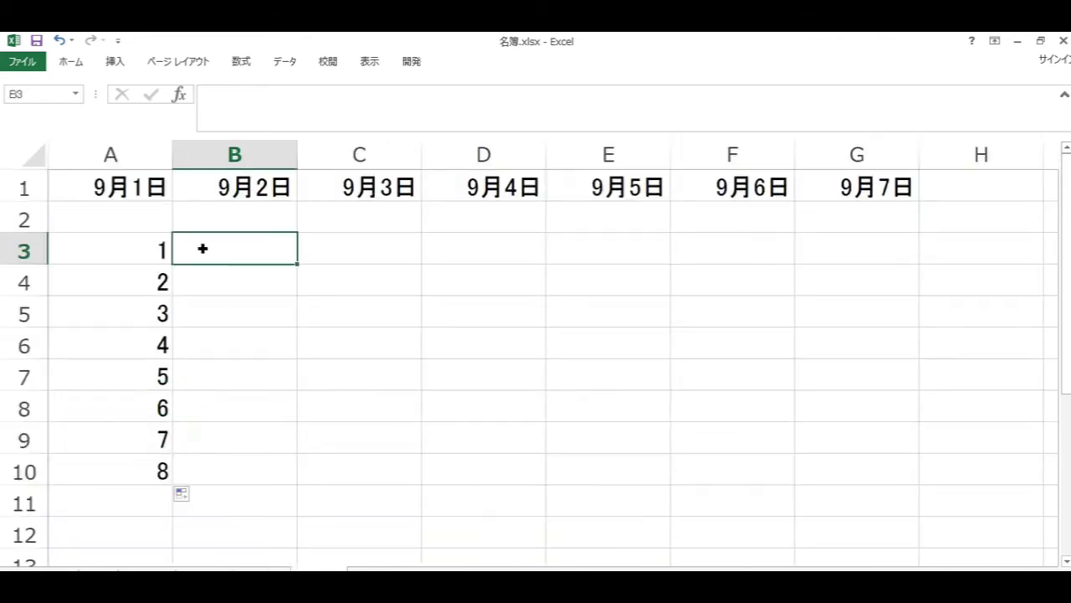
left_click(85, 186)
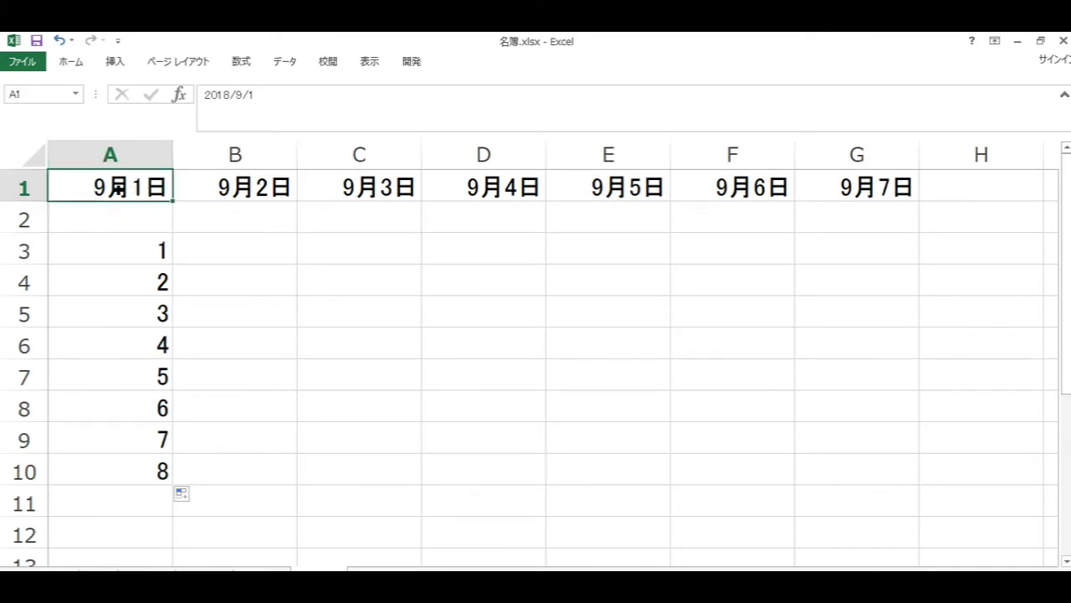
left_click_drag(119, 188, 818, 173)
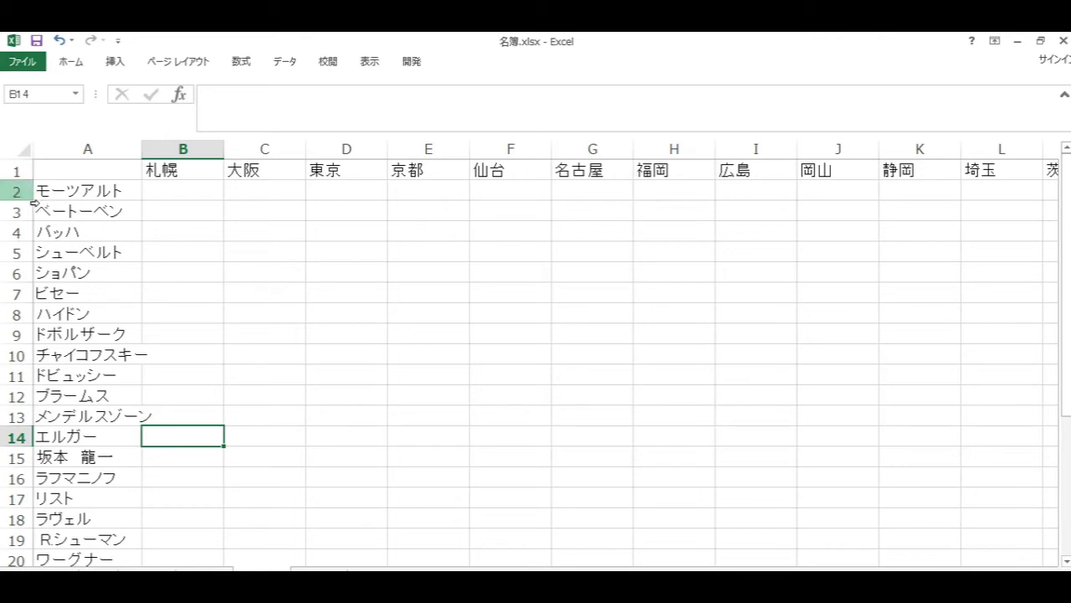
Step: Make row 1 taller and widen column A to fit the composer names
left_click_drag(29, 186, 30, 203)
left_click(213, 241)
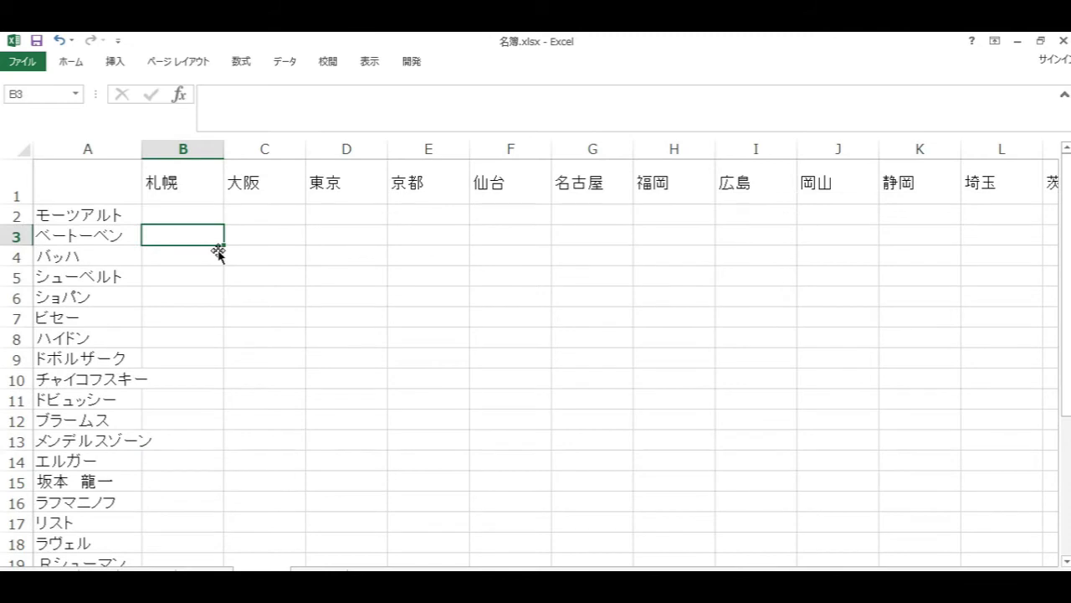
left_click_drag(141, 149, 163, 151)
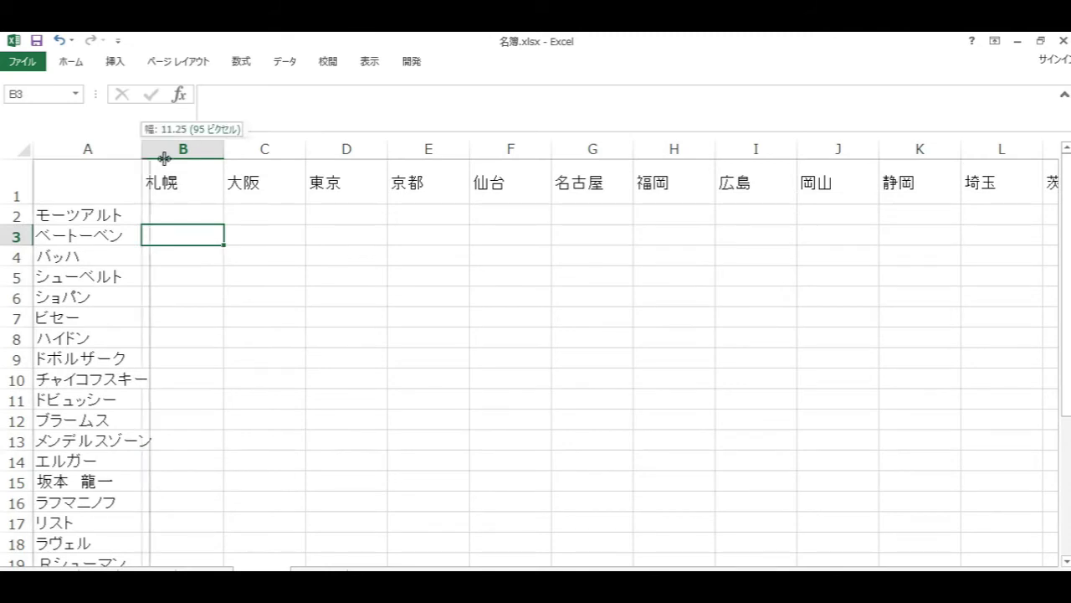
Step: Insert a COUNTIFS function into B2 from the Formulas function picker
left_click(207, 218)
left_click(114, 62)
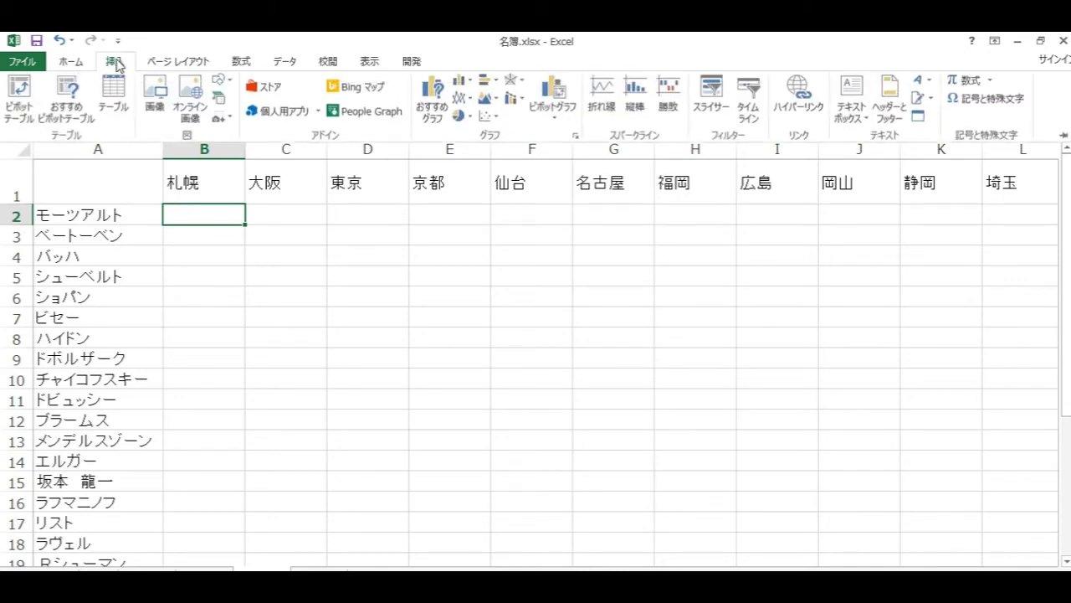
left_click(74, 67)
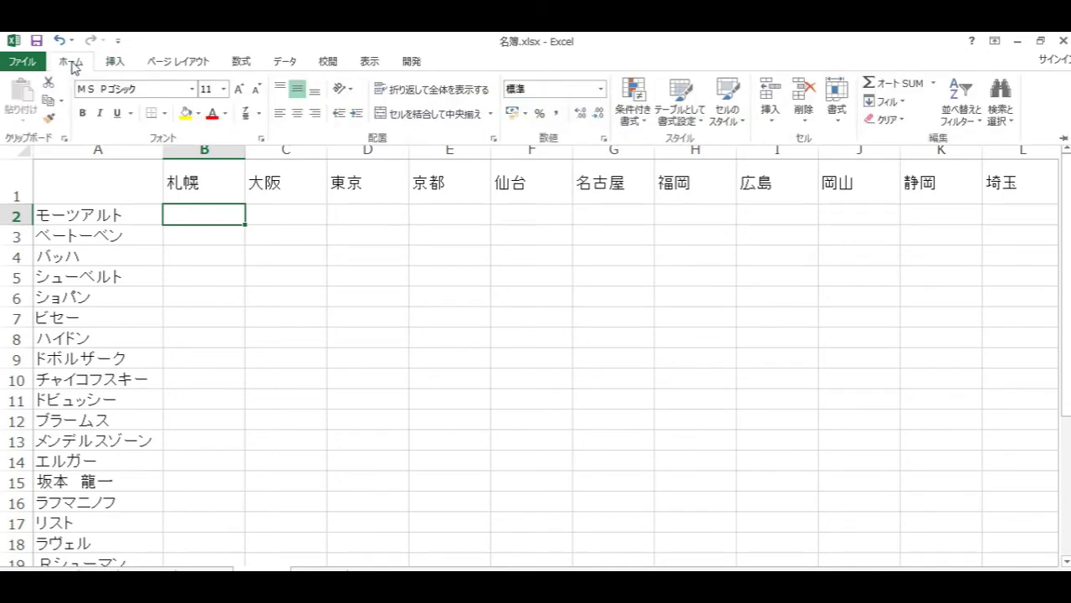
left_click(242, 62)
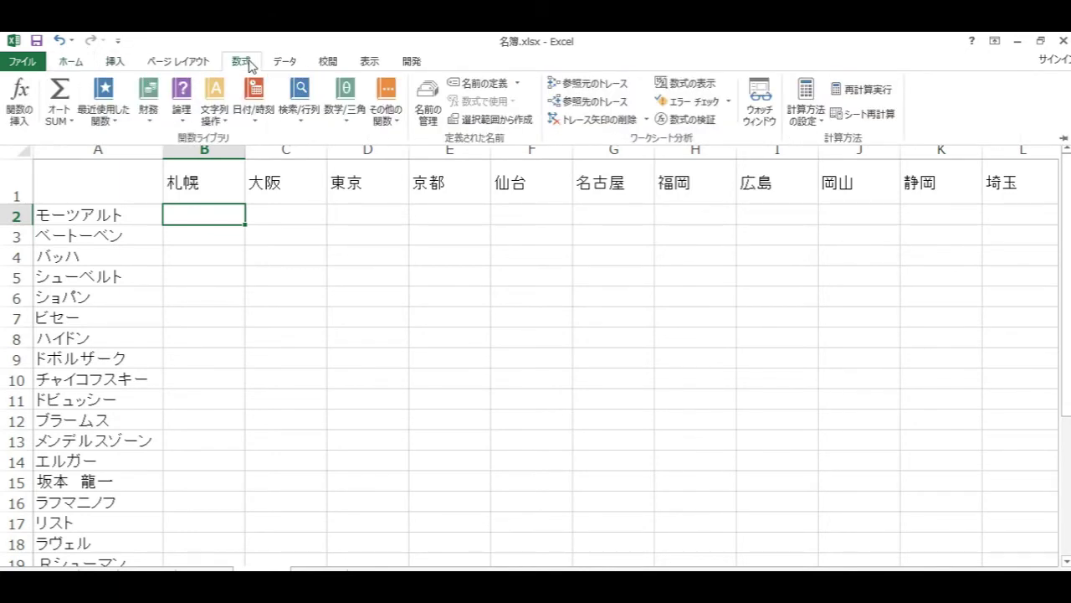
left_click(21, 99)
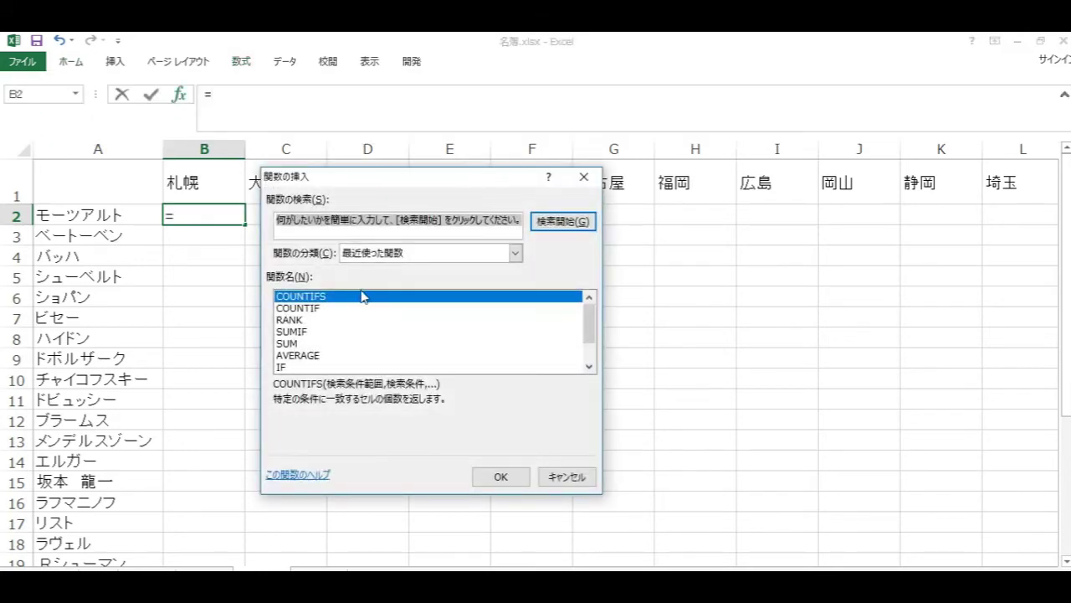
left_click(362, 294)
double_click(362, 298)
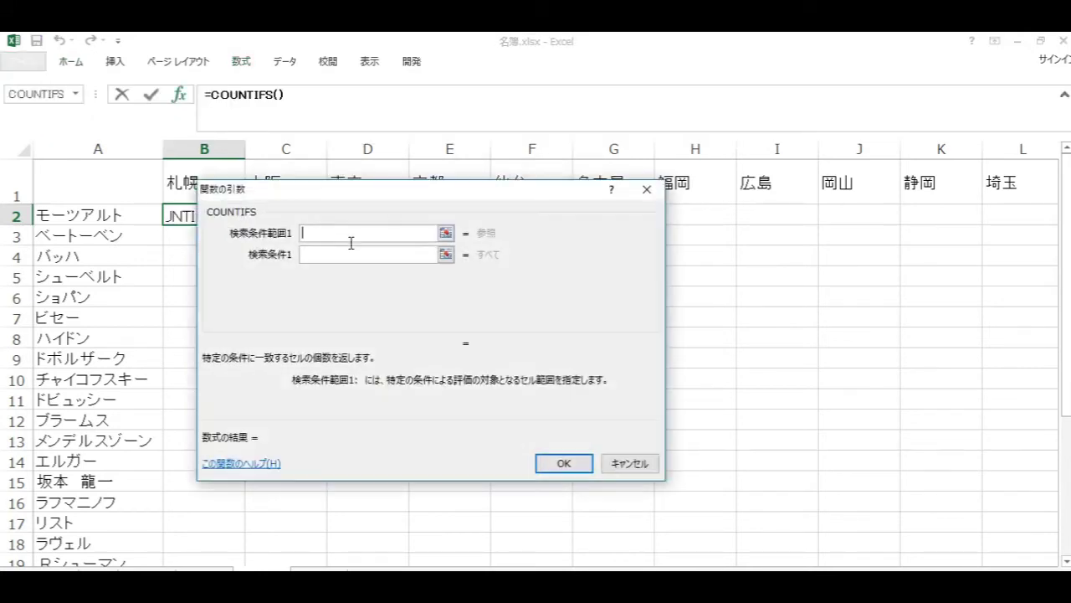
Step: Set the first criteria pair to 名簿 column D matched against A2
left_click(447, 234)
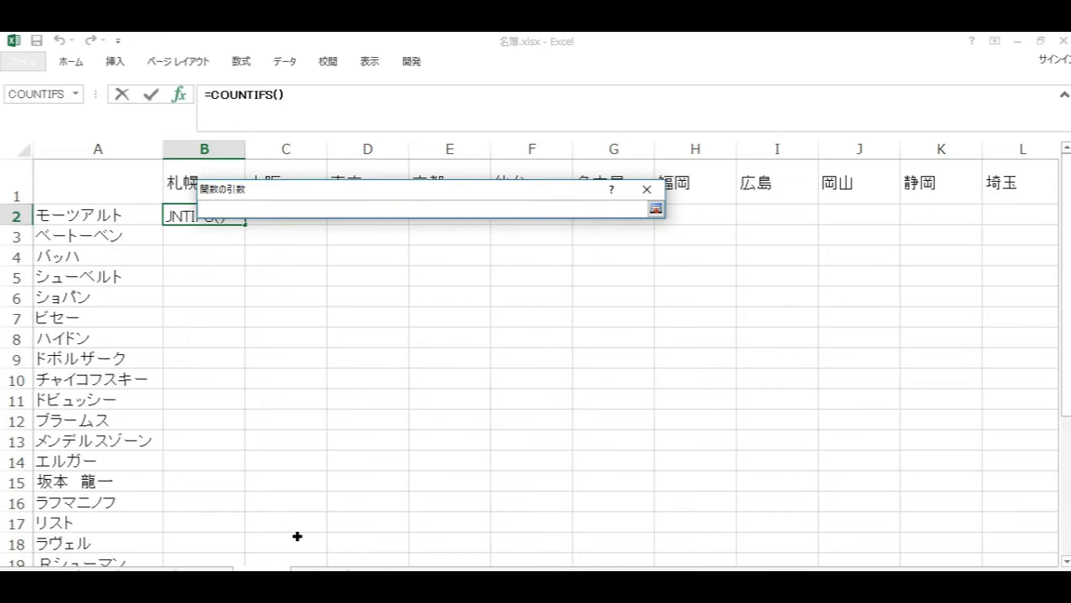
left_click(83, 573)
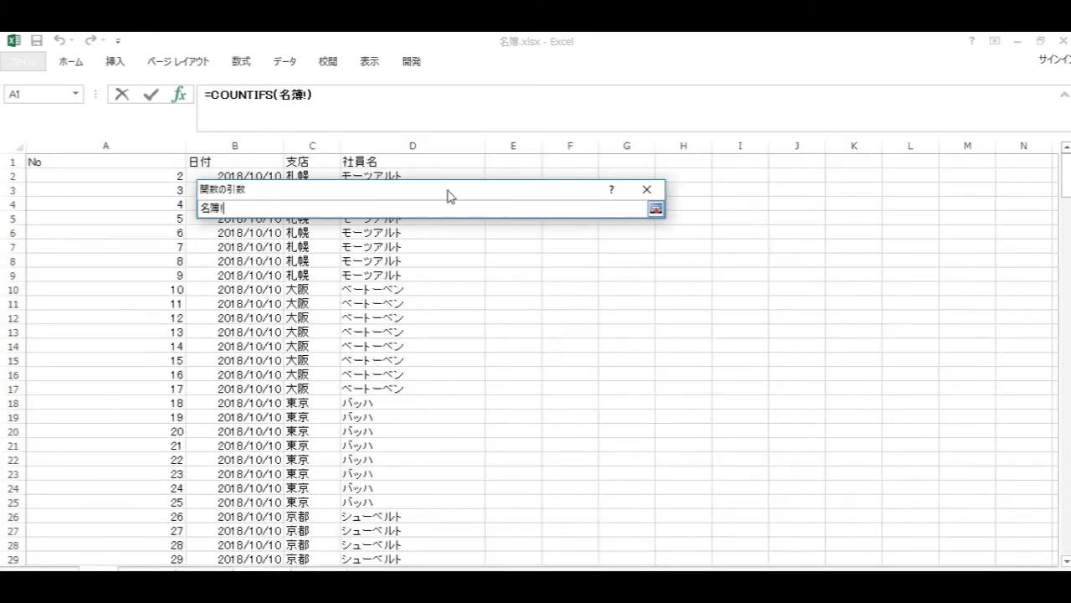
left_click(405, 151)
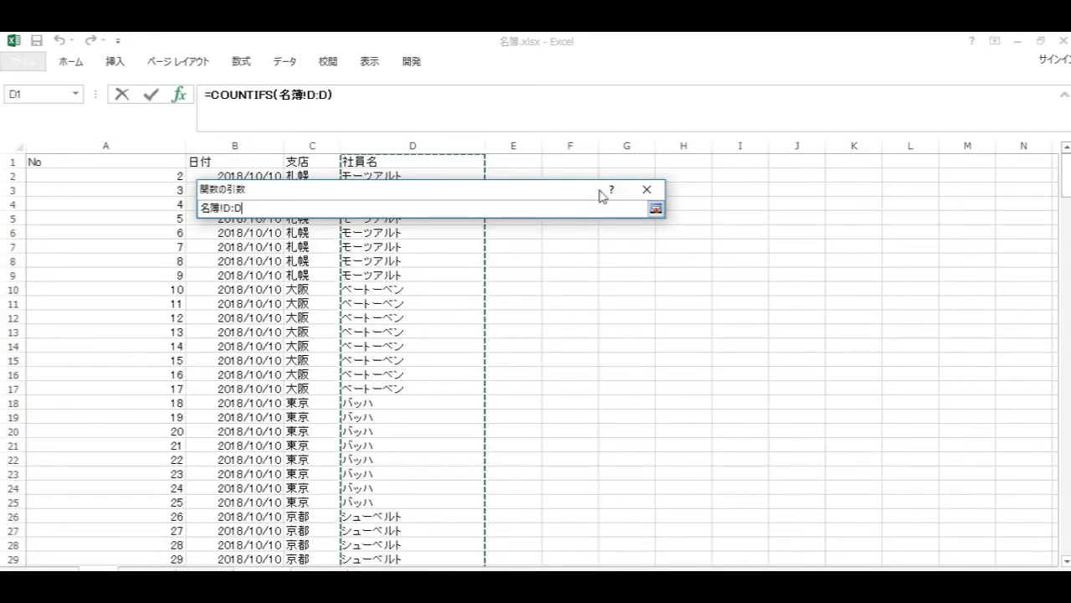
left_click(655, 208)
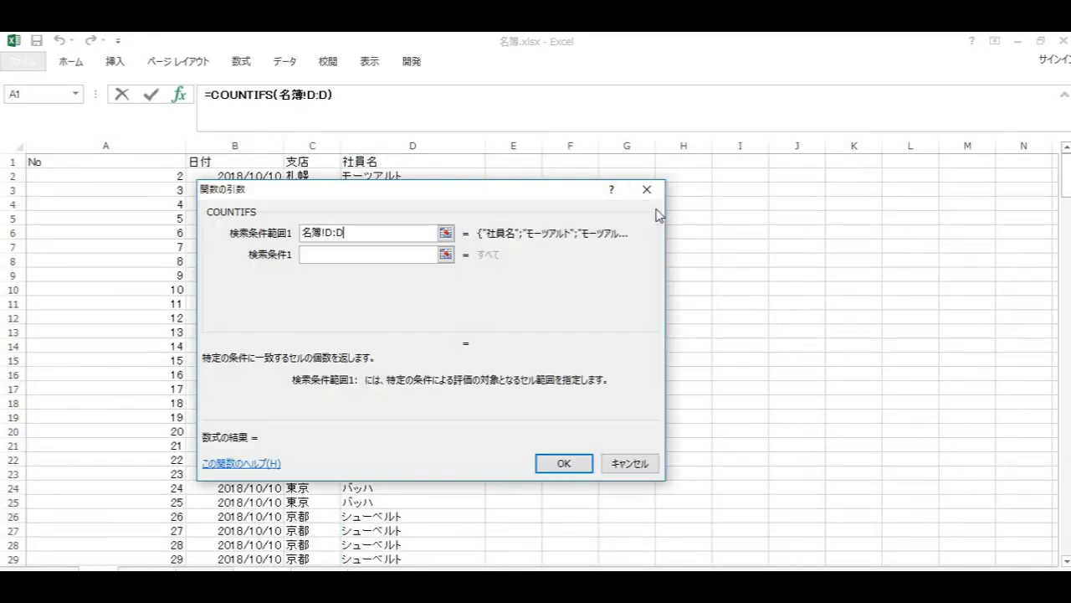
left_click(448, 255)
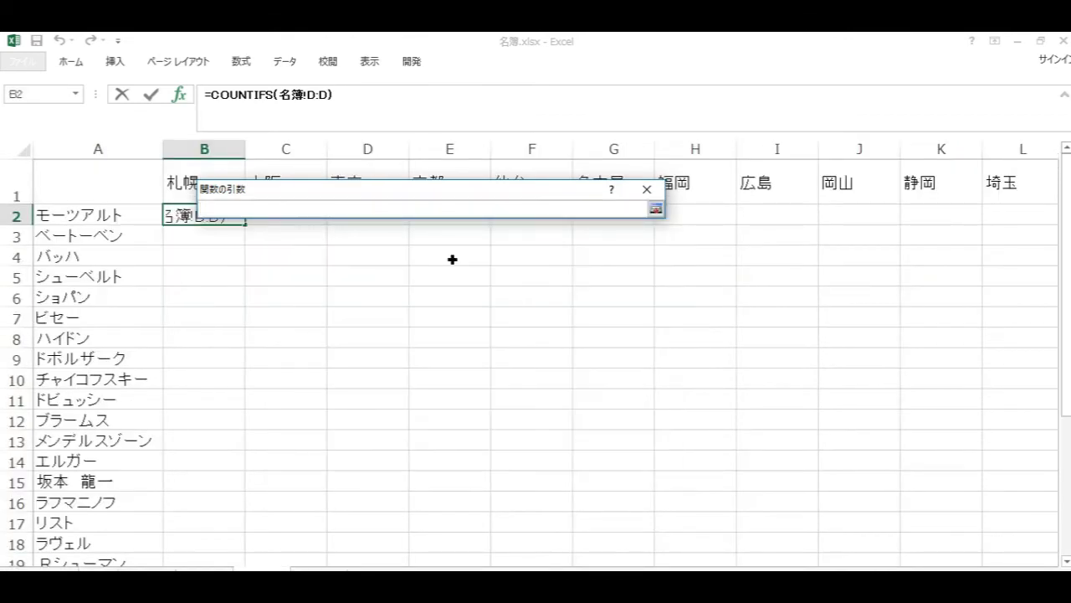
left_click(88, 218)
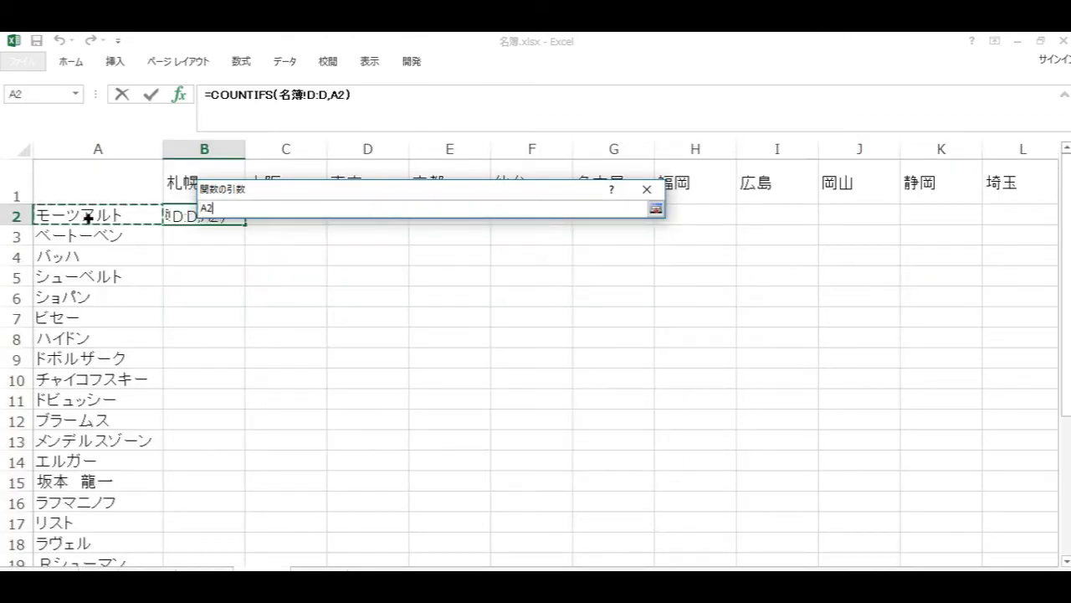
left_click(655, 207)
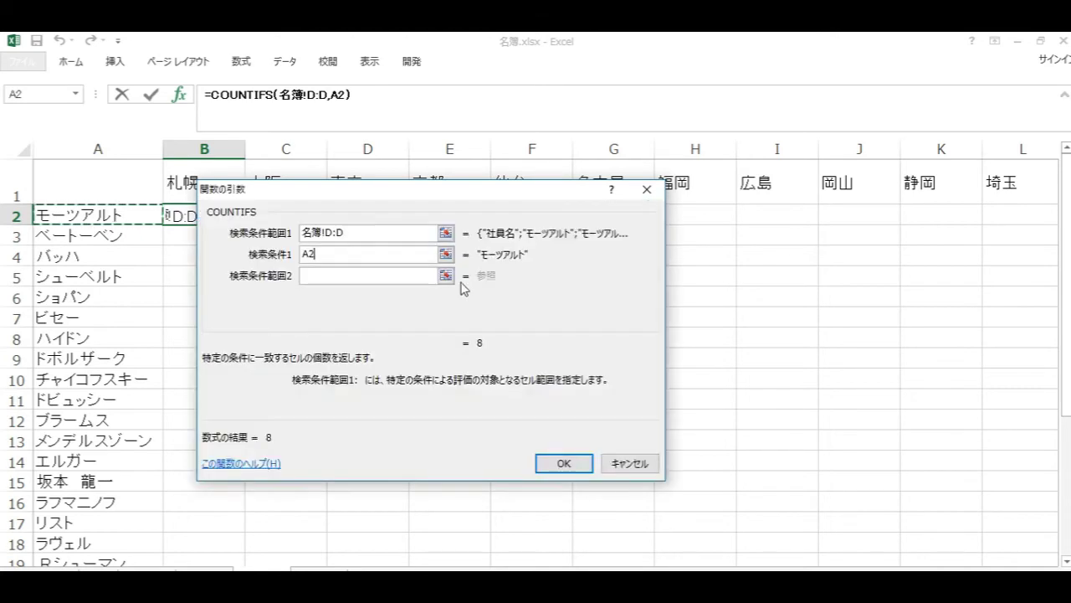
Step: Set the second criteria pair to 名簿 column C and B1, finishing the formula
left_click(445, 275)
left_click(134, 569)
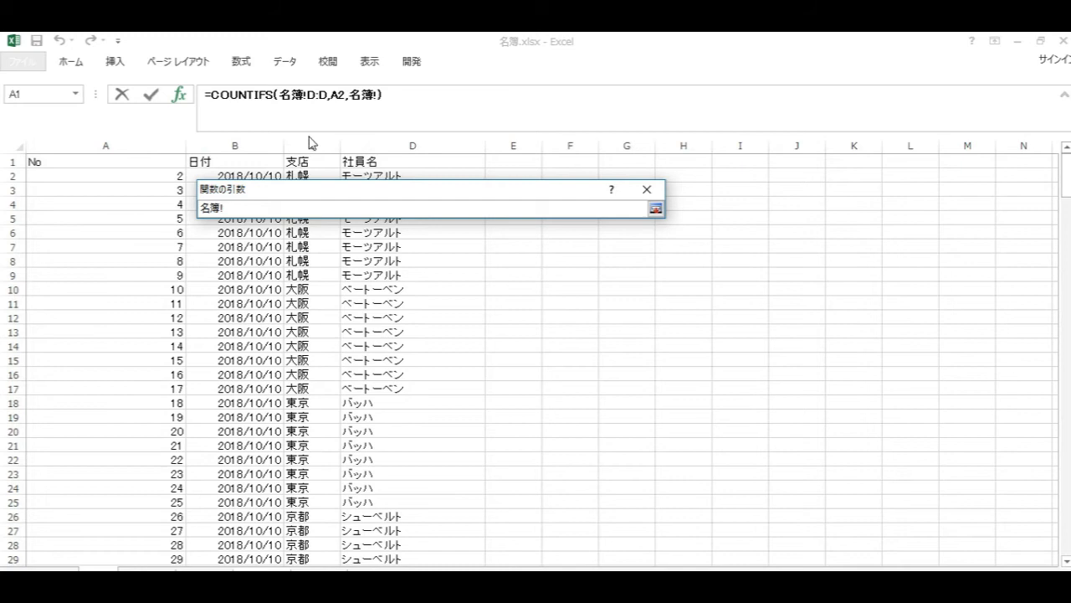
left_click(310, 145)
left_click(656, 209)
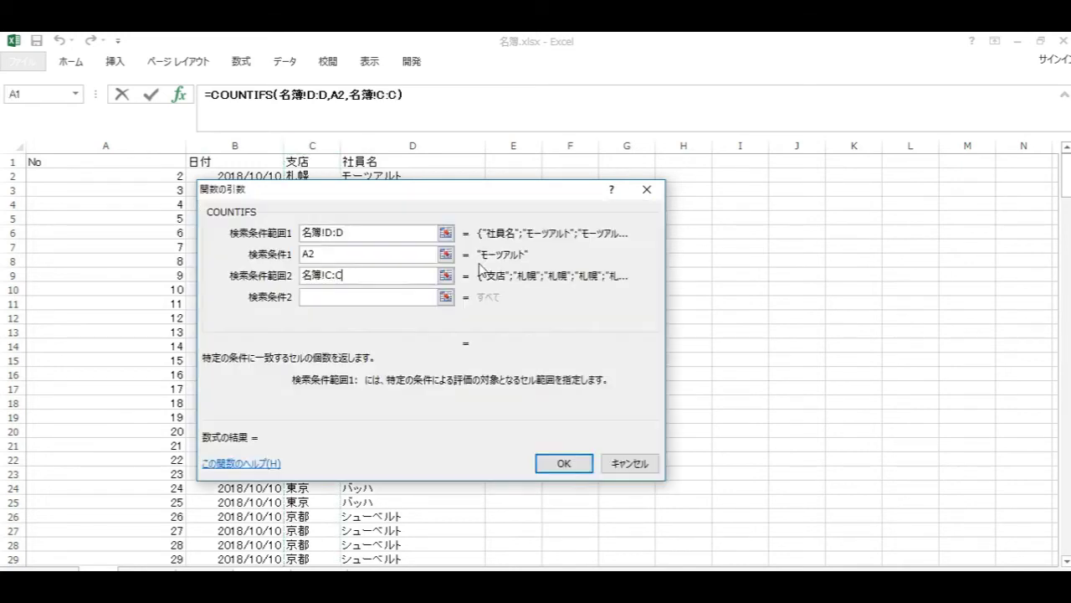
key("Tab")
left_click(181, 180)
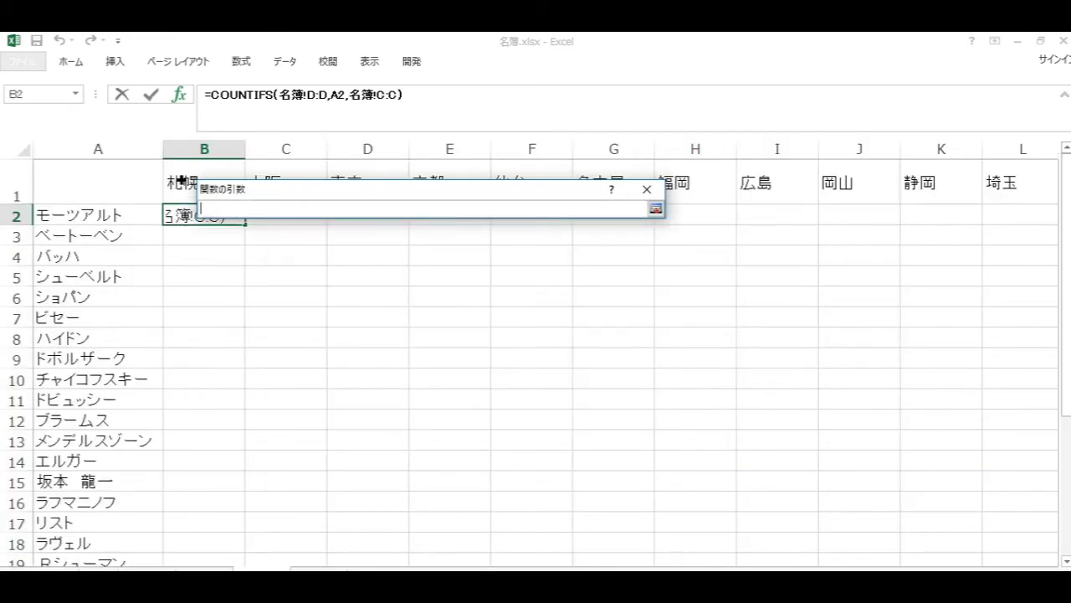
key("Return")
key("Return")
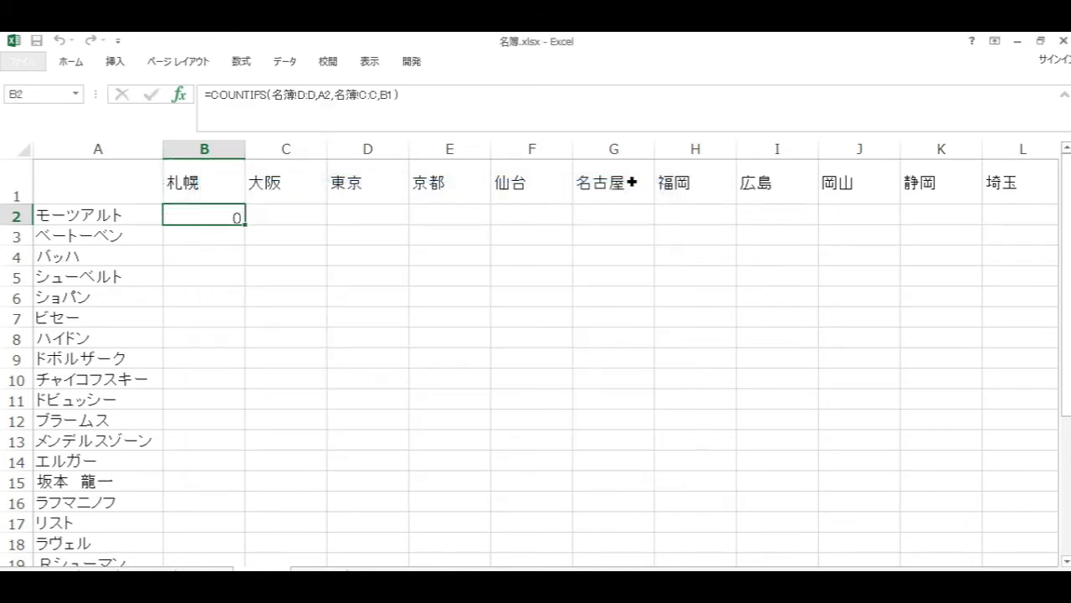
left_click(292, 276)
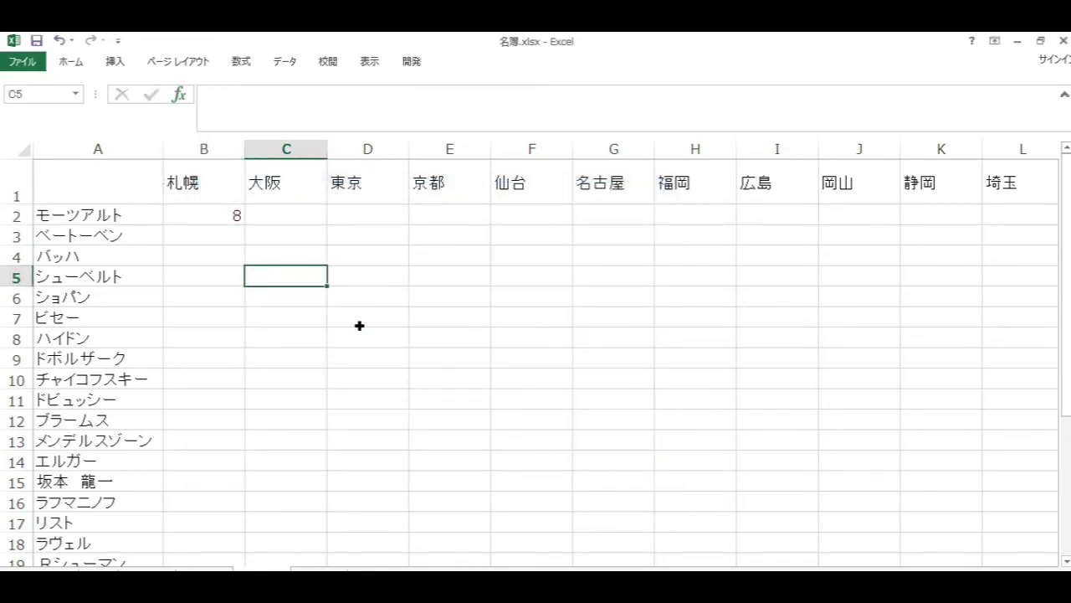
Step: Copy B2's COUNTIFS formula into C2, then inspect B2's formula text
scroll(359, 325, "up", 3)
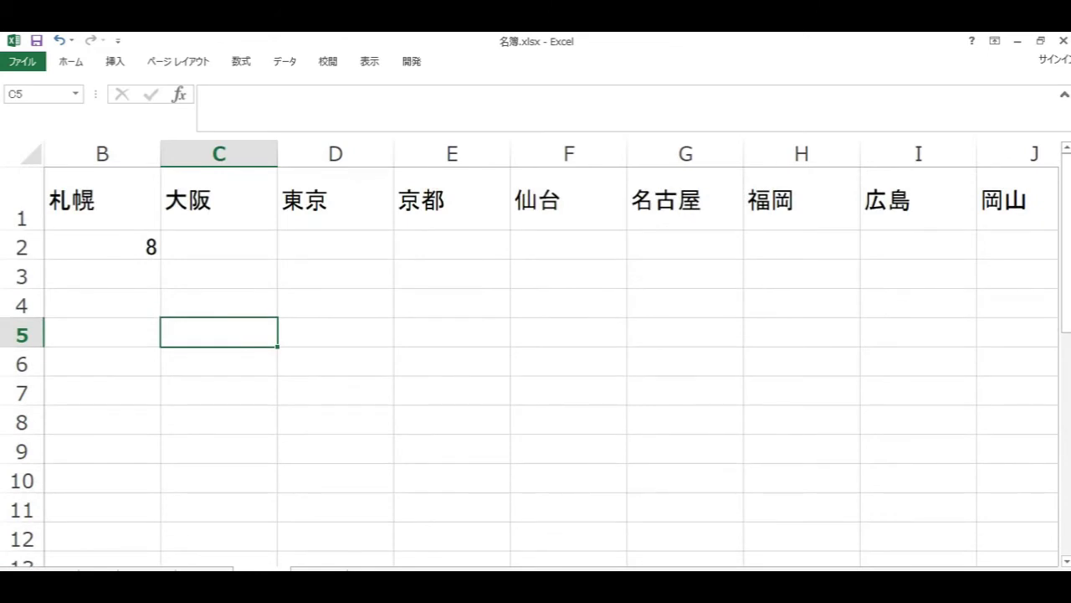
scroll(550, 352, "left", 2)
left_click(310, 246)
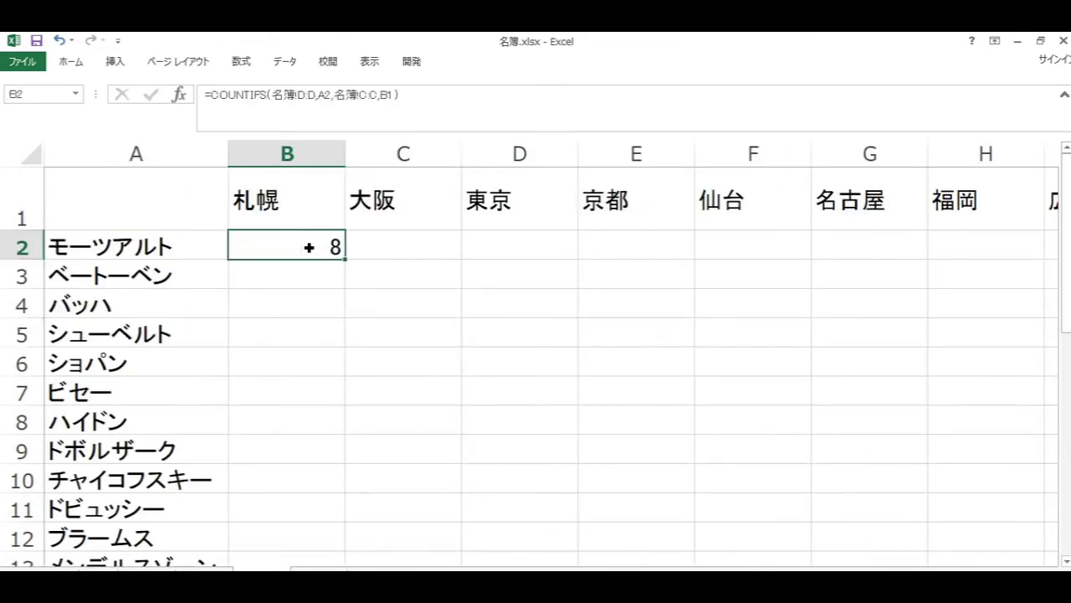
key("ctrl+c")
left_click(388, 243)
key("ctrl+v")
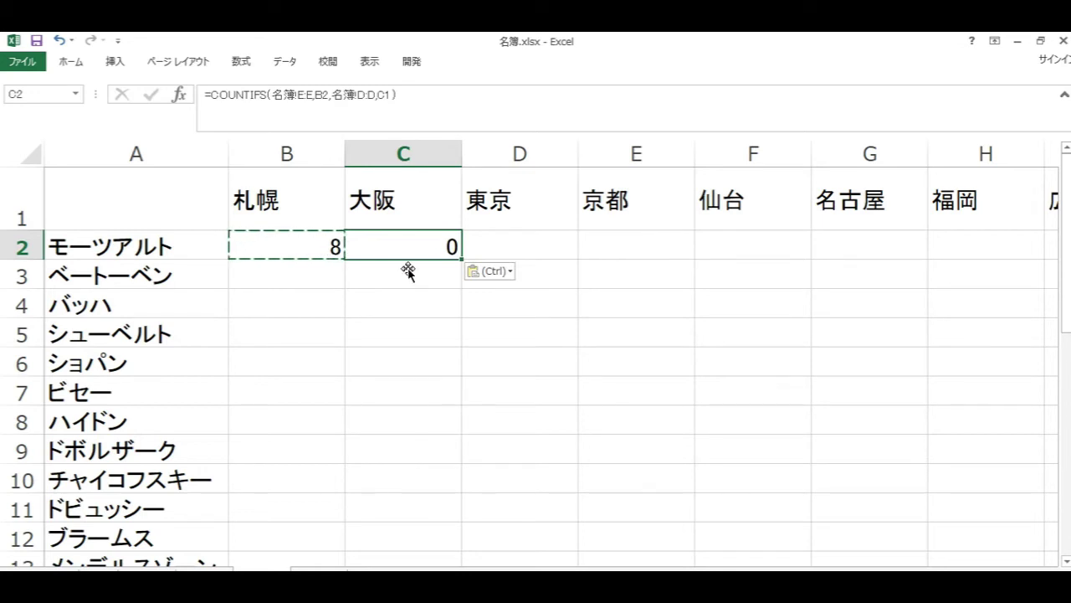
left_click(308, 252)
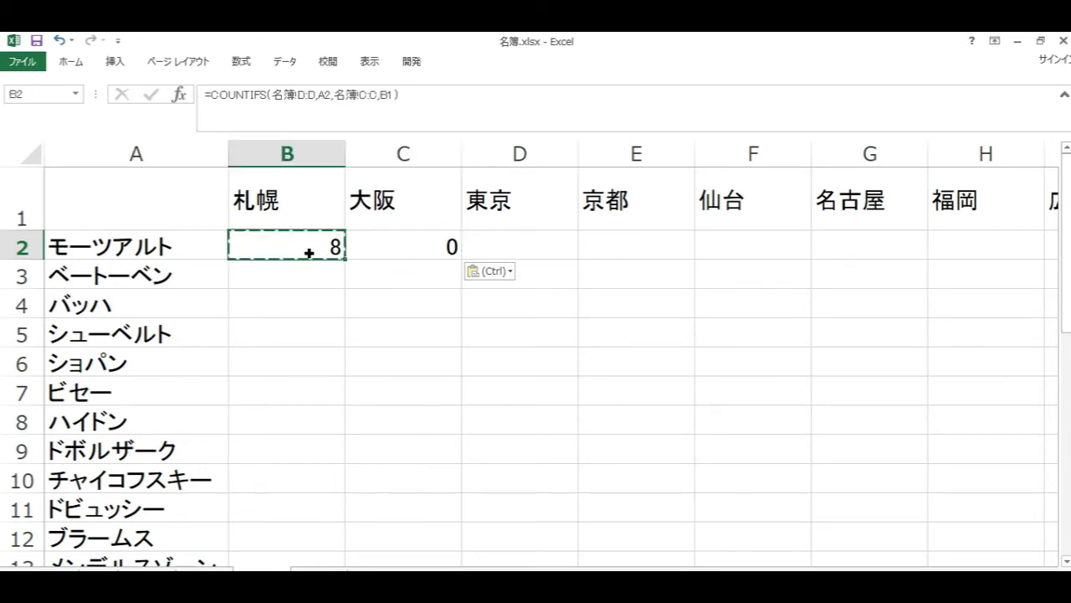
left_click_drag(435, 101, 149, 100)
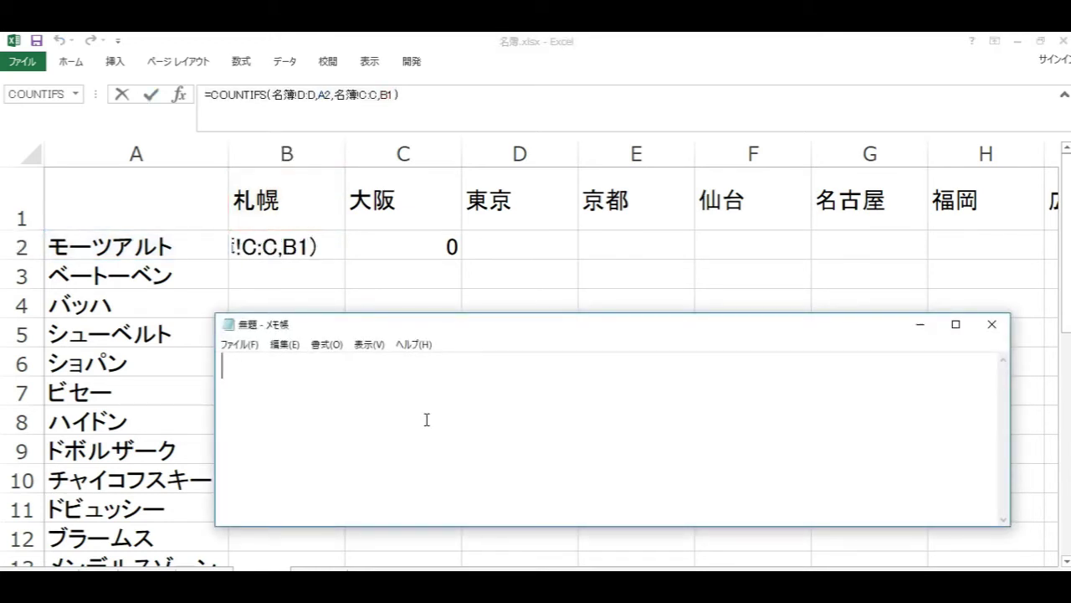
Step: Paste B2's COUNTIFS formula into Notepad and return to Excel with B2 unchanged
key("ctrl+v")
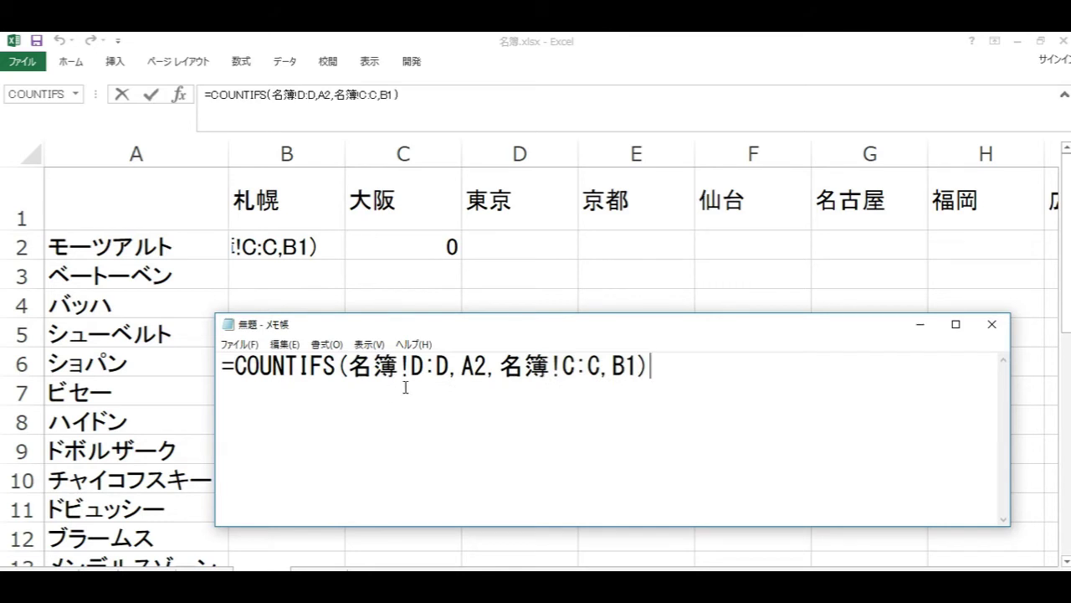
key("Tab")
key("alt+Tab")
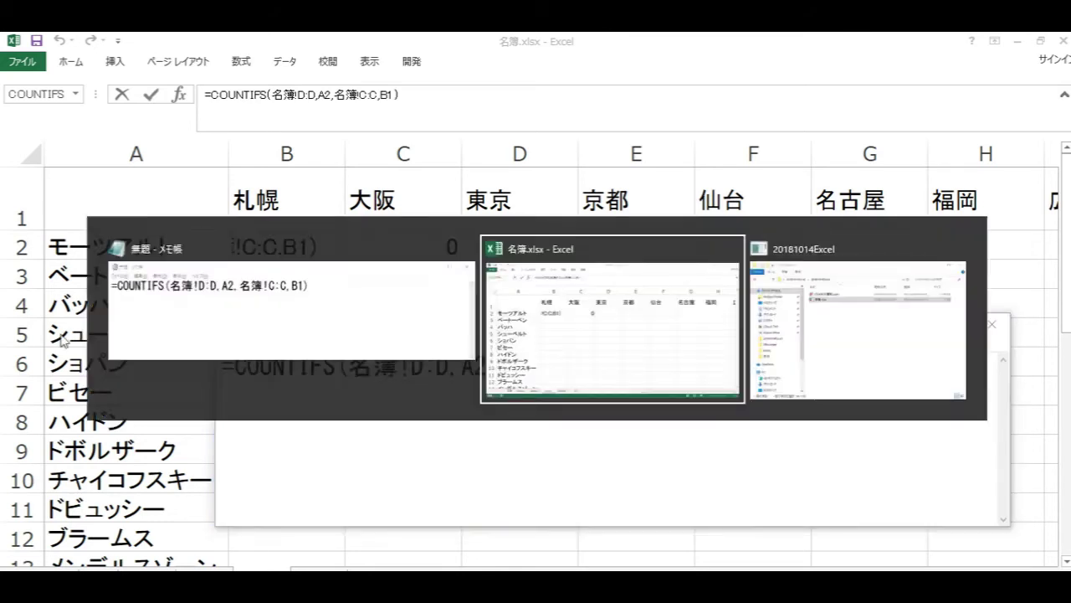
key("Return")
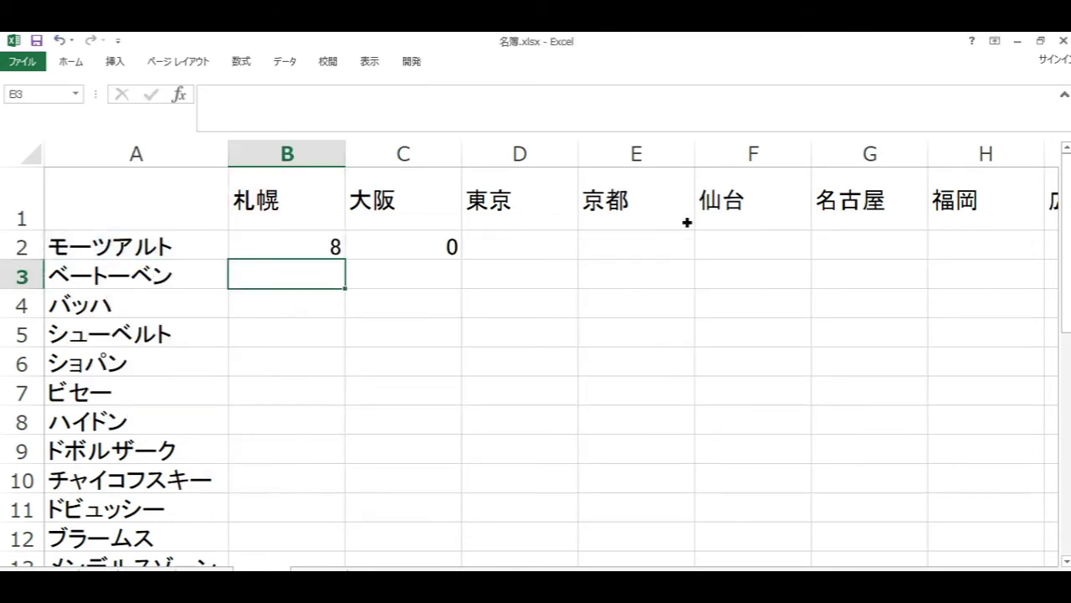
Step: Copy C2's formula from the formula bar and paste it as Notepad's second line
left_click(433, 246)
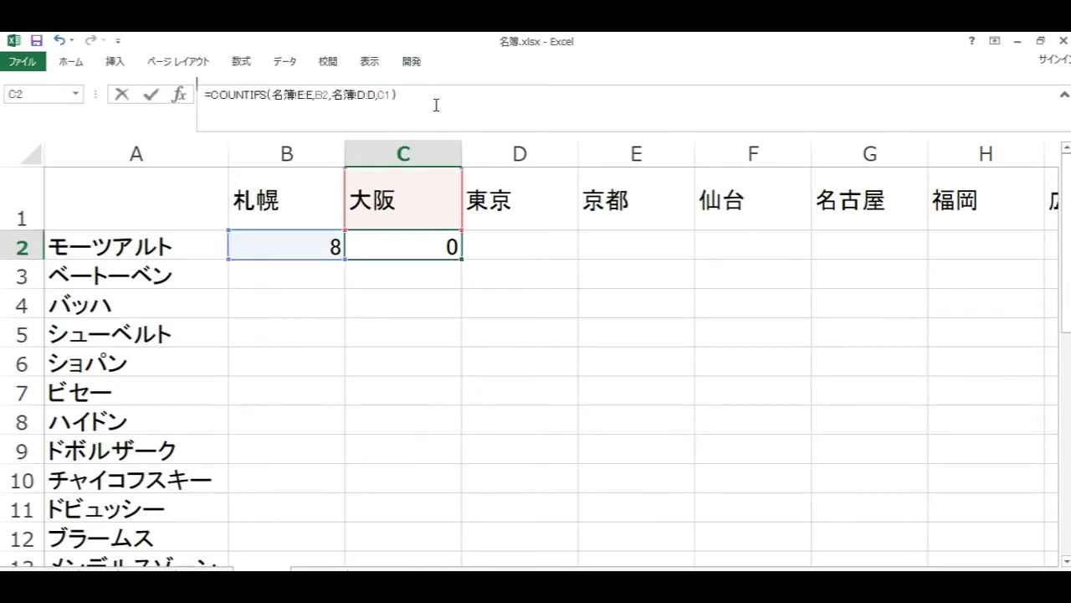
left_click_drag(432, 103, 156, 102)
key("ctrl+c")
key("alt+Tab")
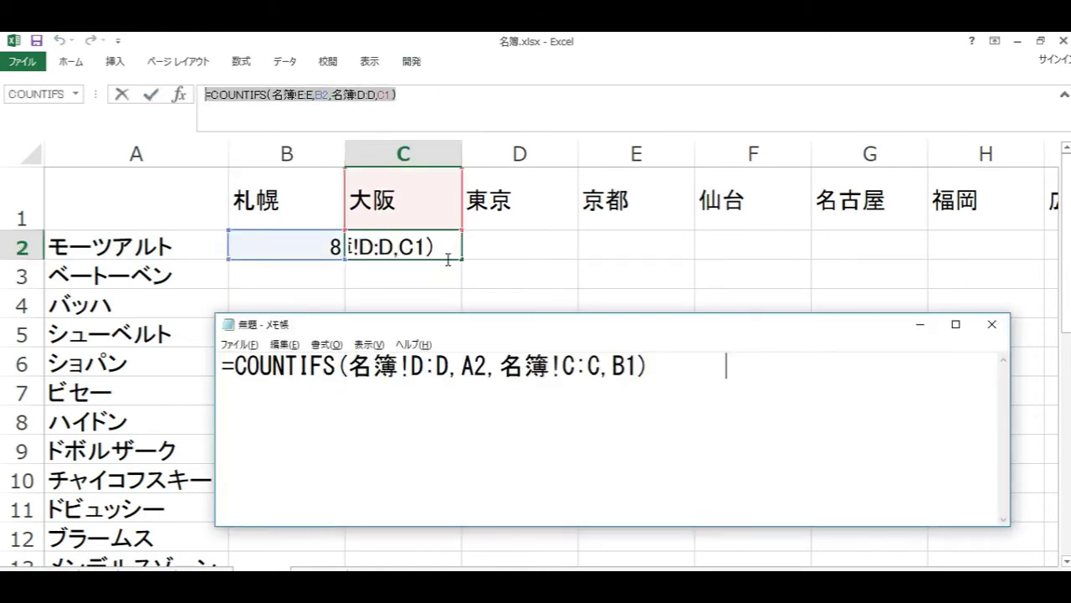
key("ctrl+v")
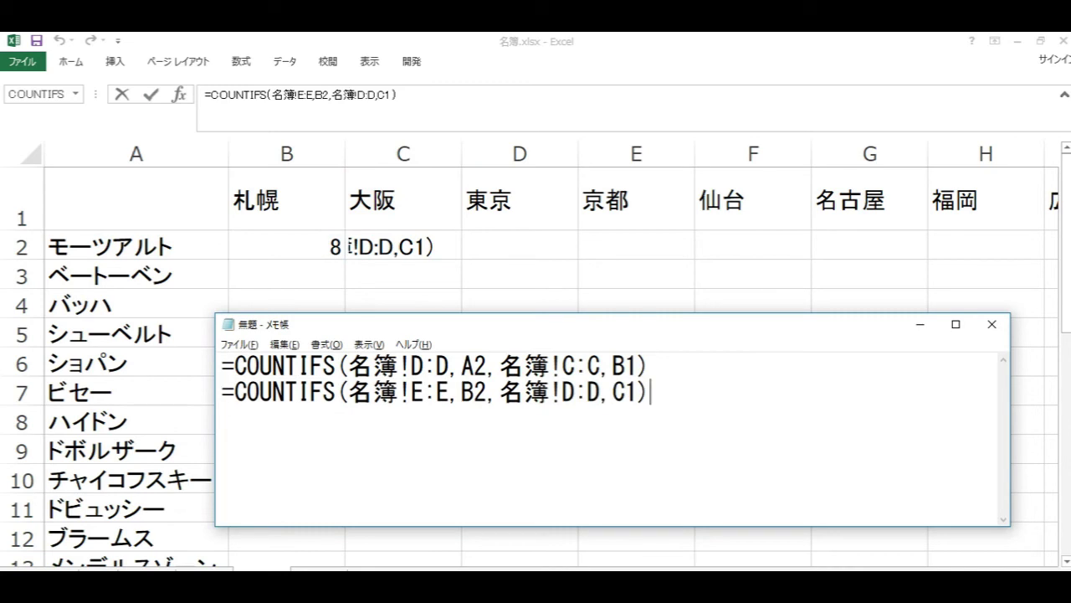
key("alt+Tab")
key("alt+Tab")
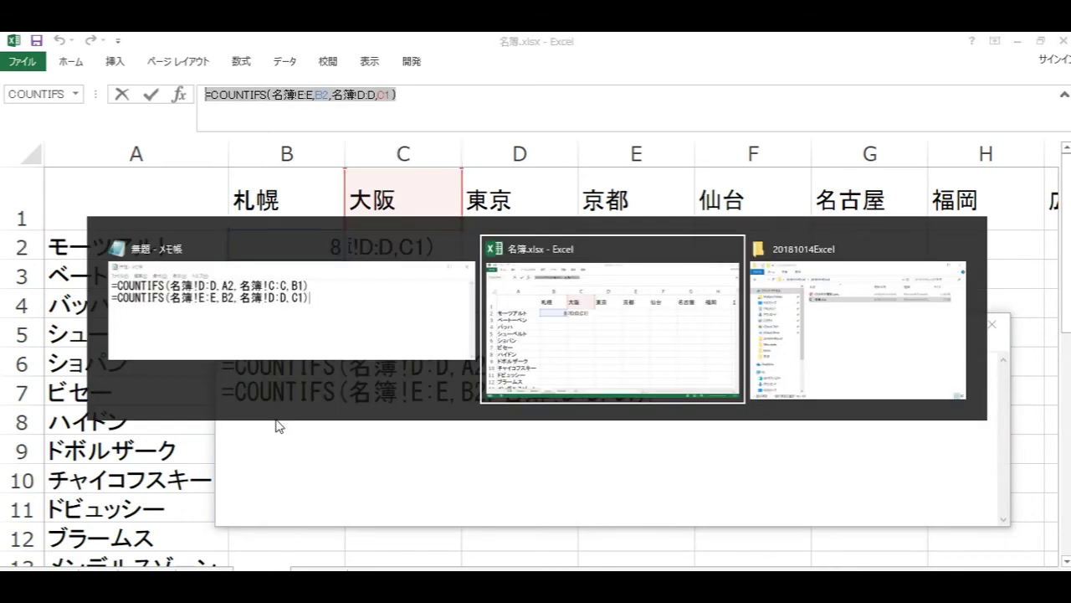
key("Escape")
key("Return")
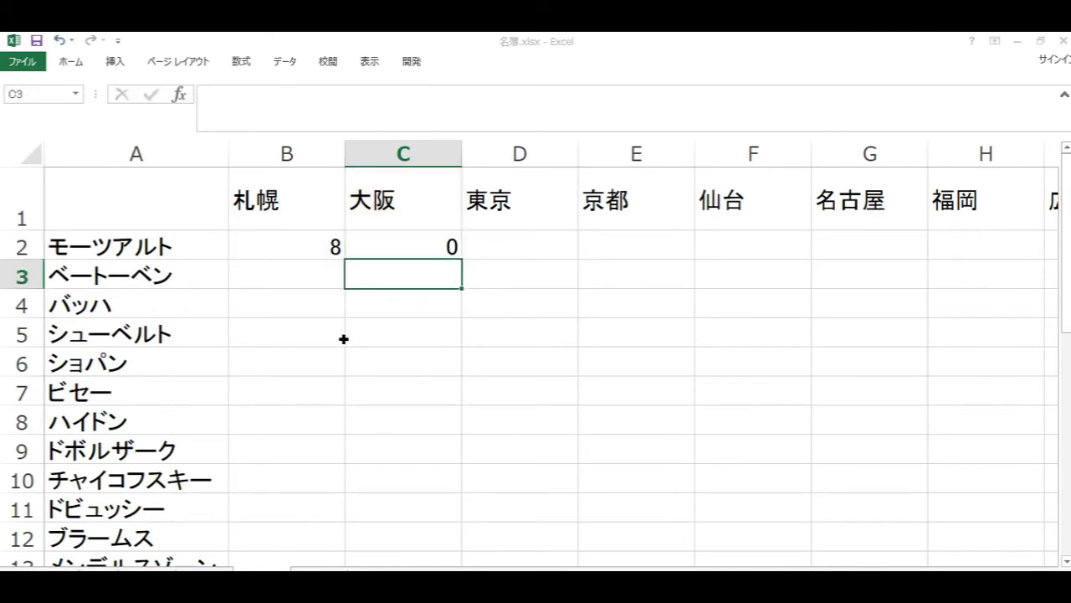
key("alt+Tab")
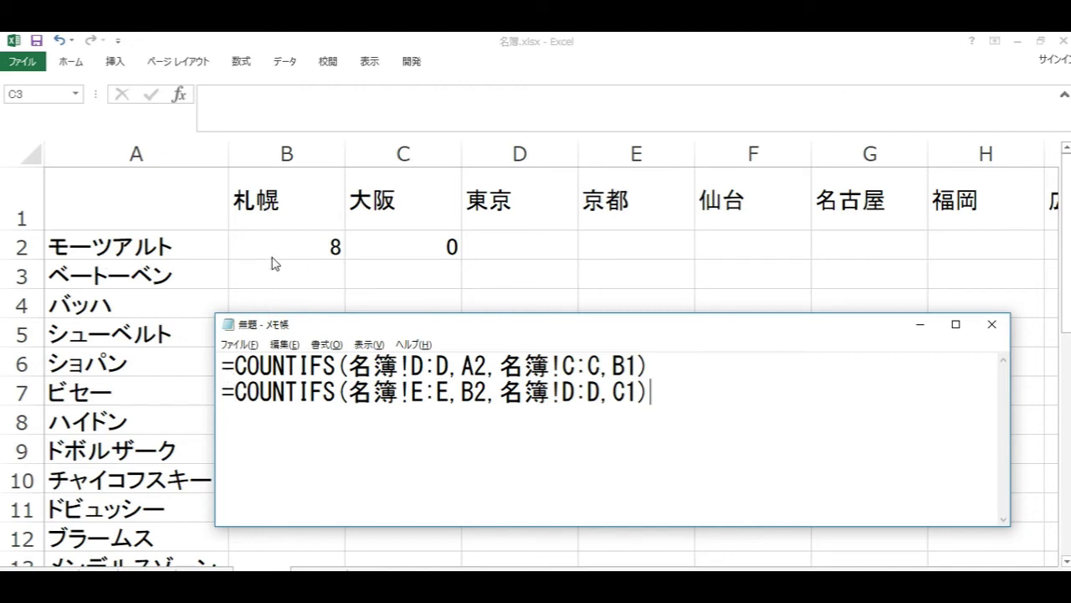
Step: Highlight the two formula lines in Notepad to compare their shifted B2 references
left_click_drag(231, 373, 659, 373)
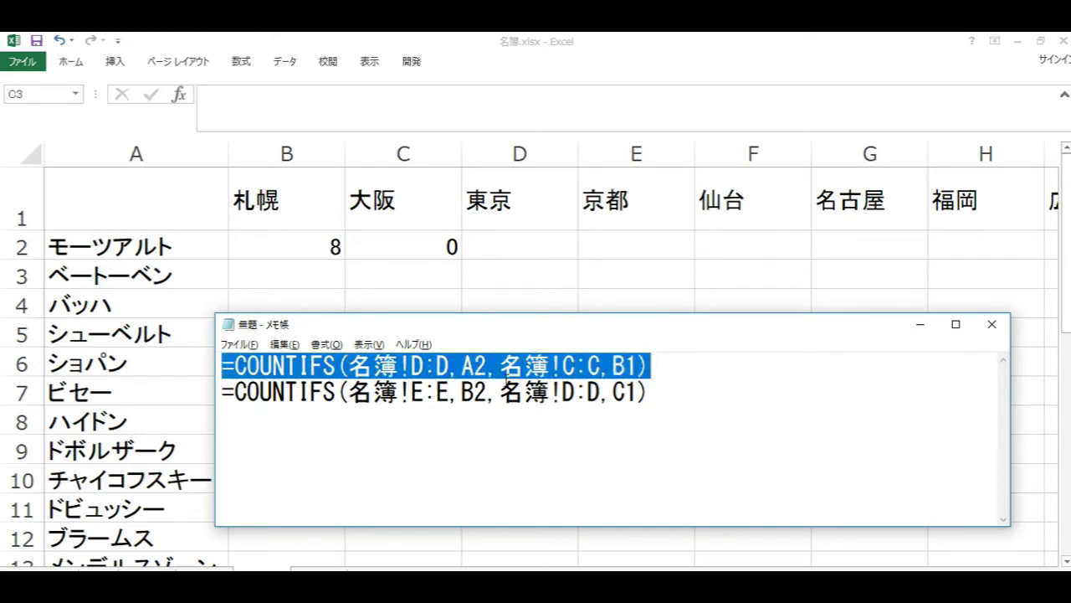
left_click(522, 392)
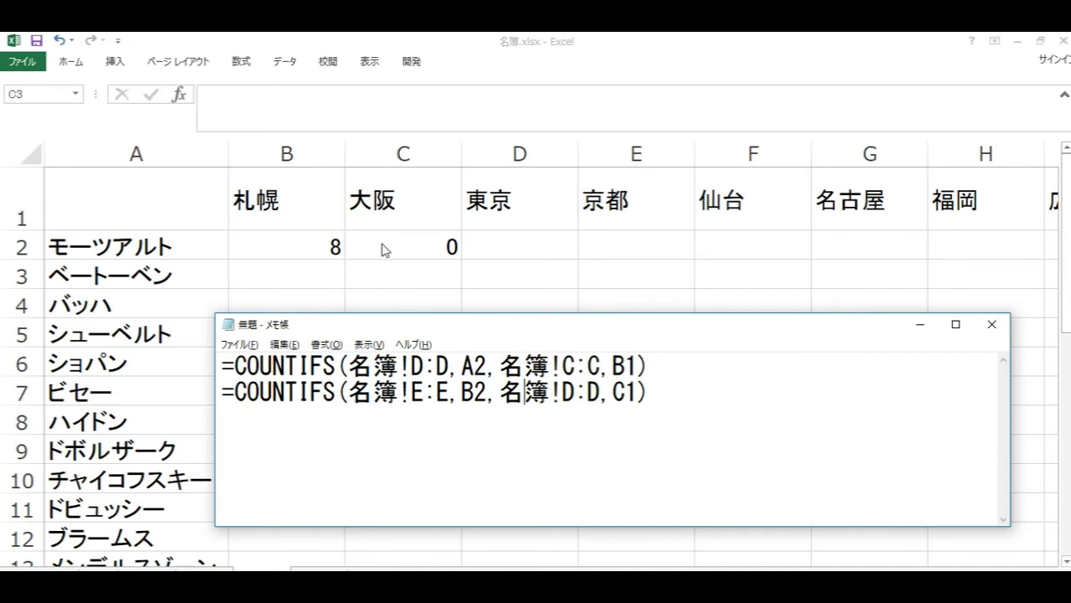
left_click_drag(461, 403, 491, 403)
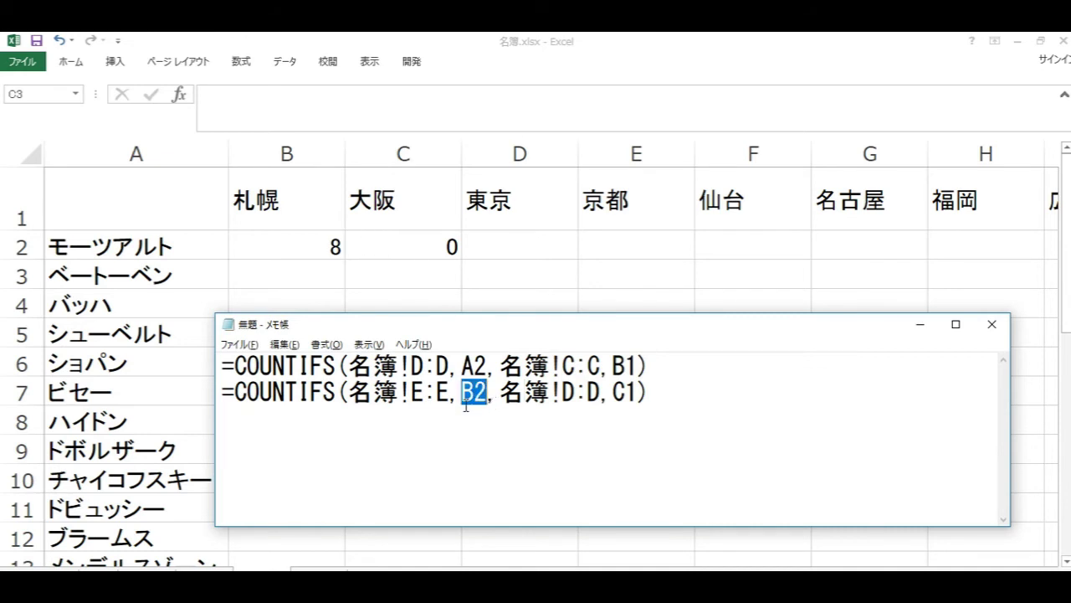
left_click_drag(474, 403, 489, 402)
left_click(455, 397)
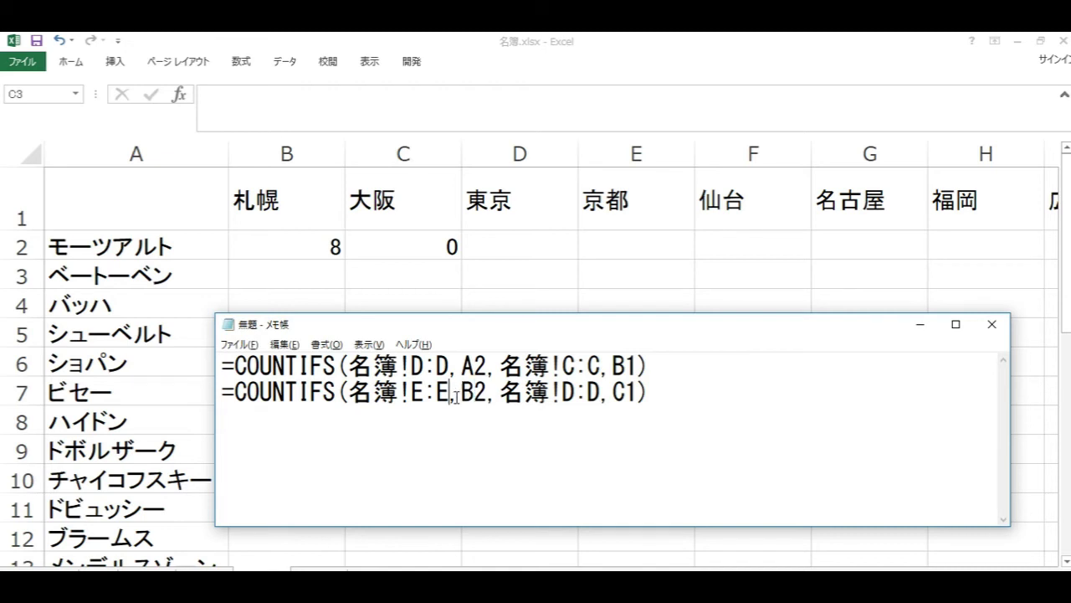
double_click(471, 399)
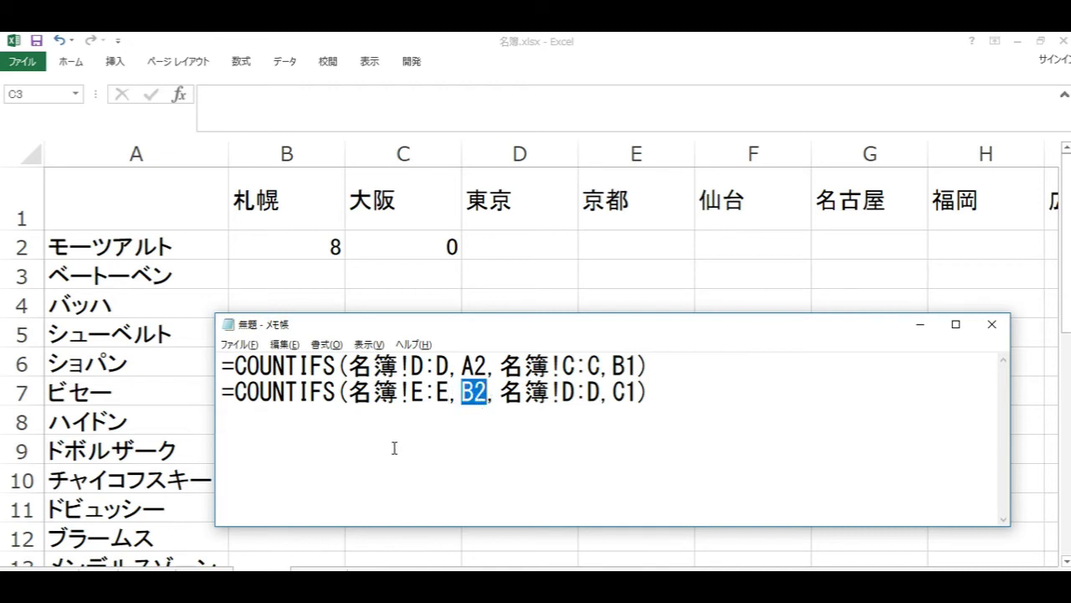
key("alt+Tab")
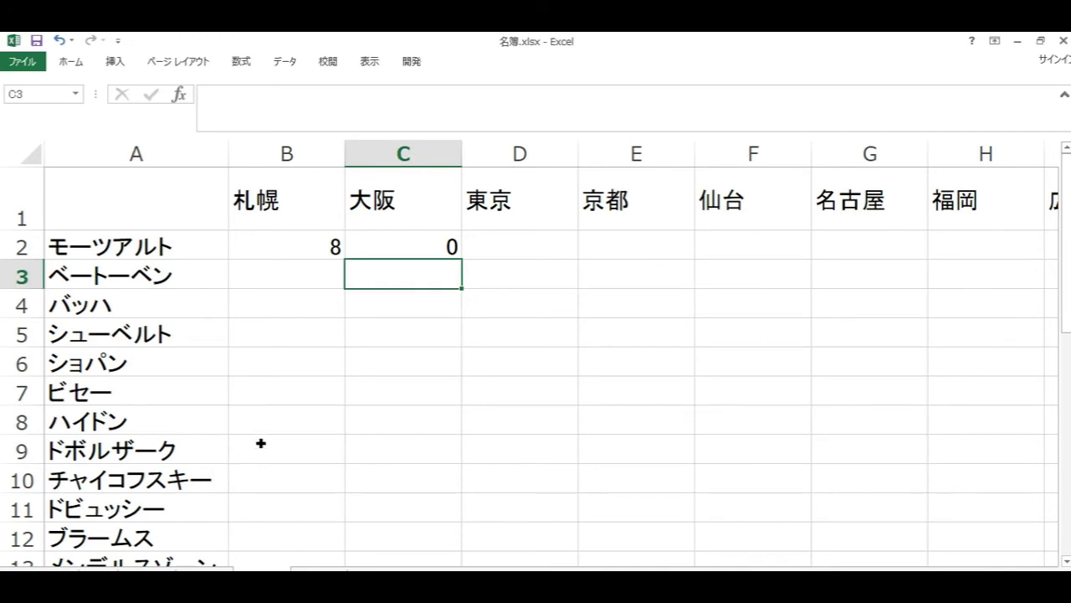
Step: Delete the COUNTIFS formulas from C2 and B2 so both cells are empty
left_click(386, 249)
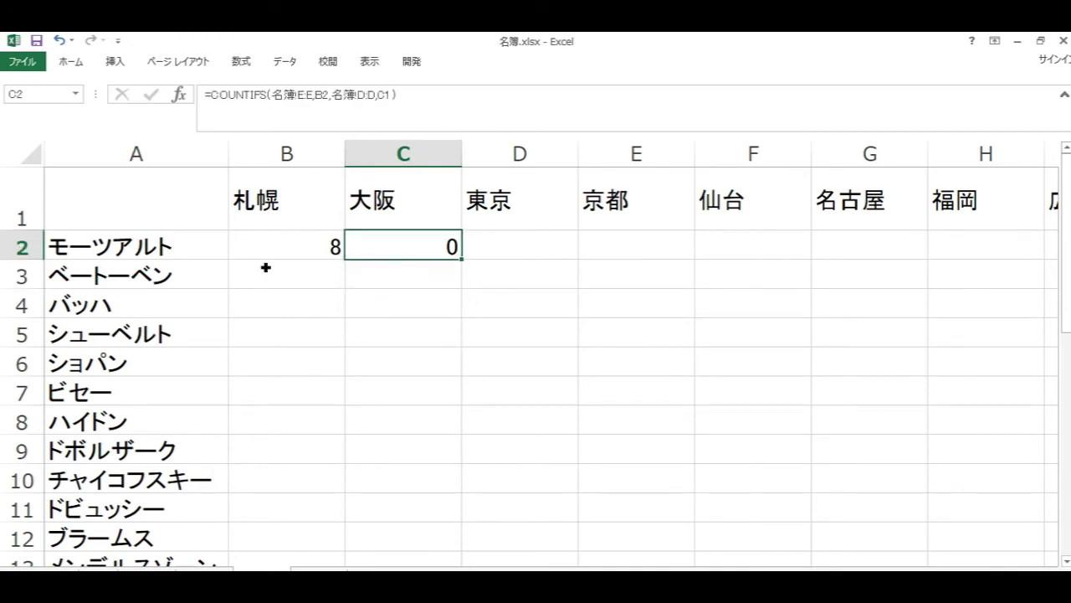
double_click(397, 249)
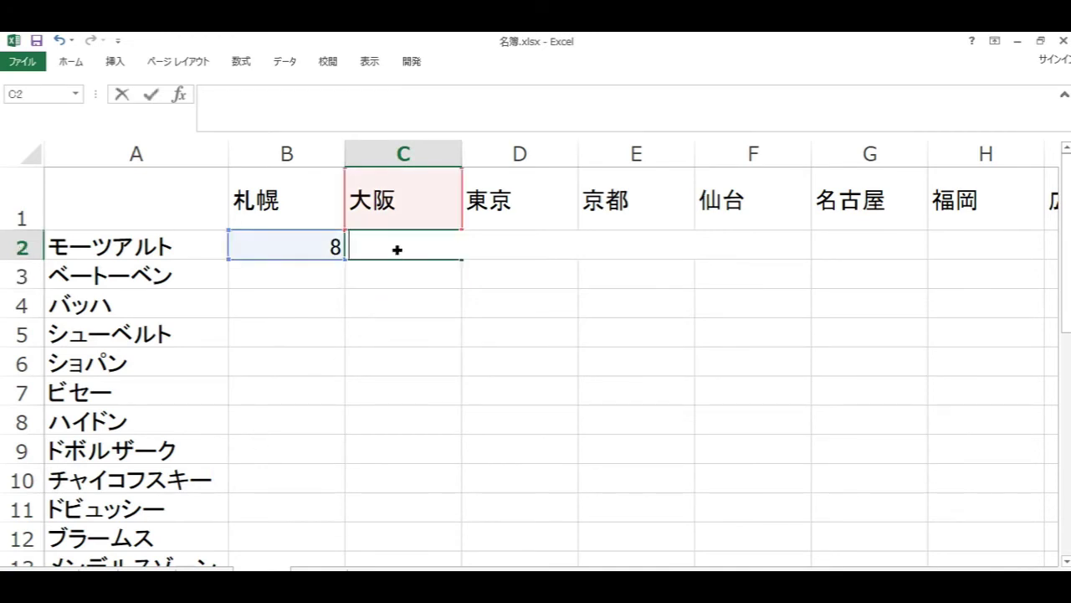
key("Return")
left_click(304, 253)
double_click(309, 258)
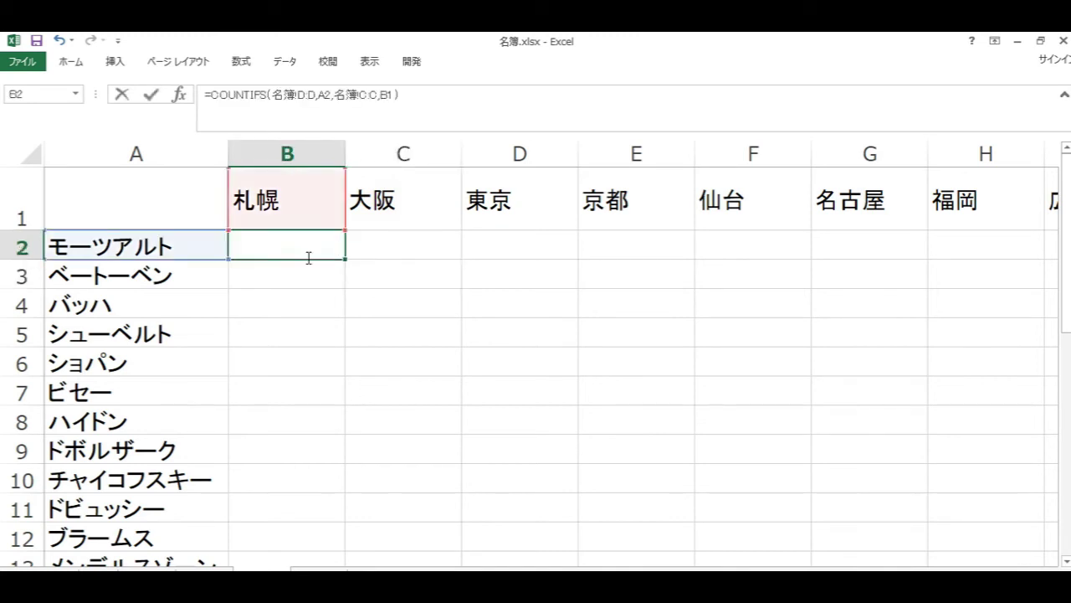
key("Return")
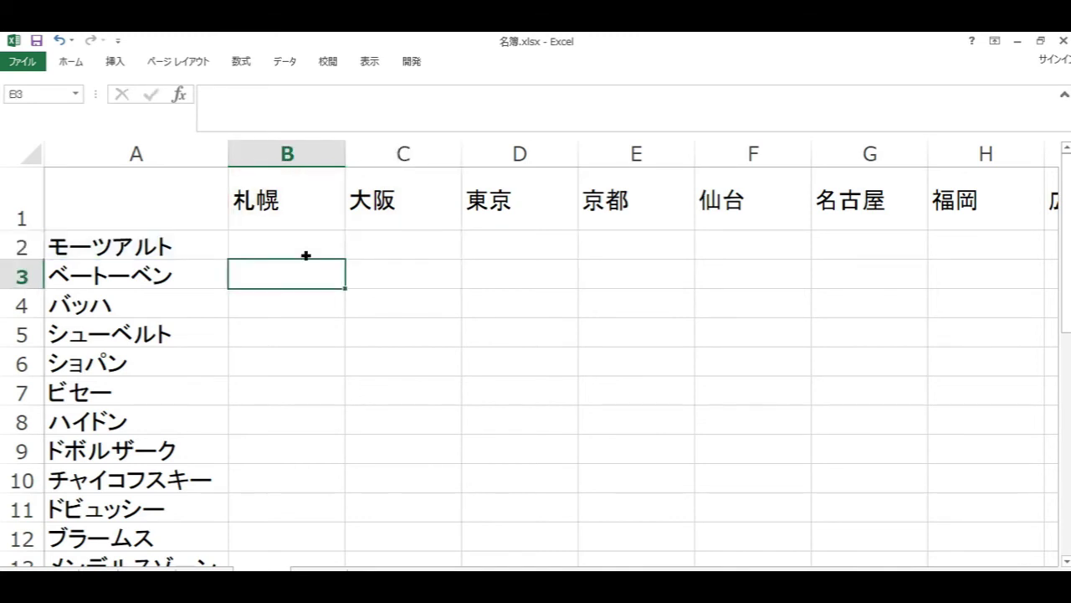
Step: Select the city header row 1 and composer column A to show the layout, then select B2
left_click(30, 214)
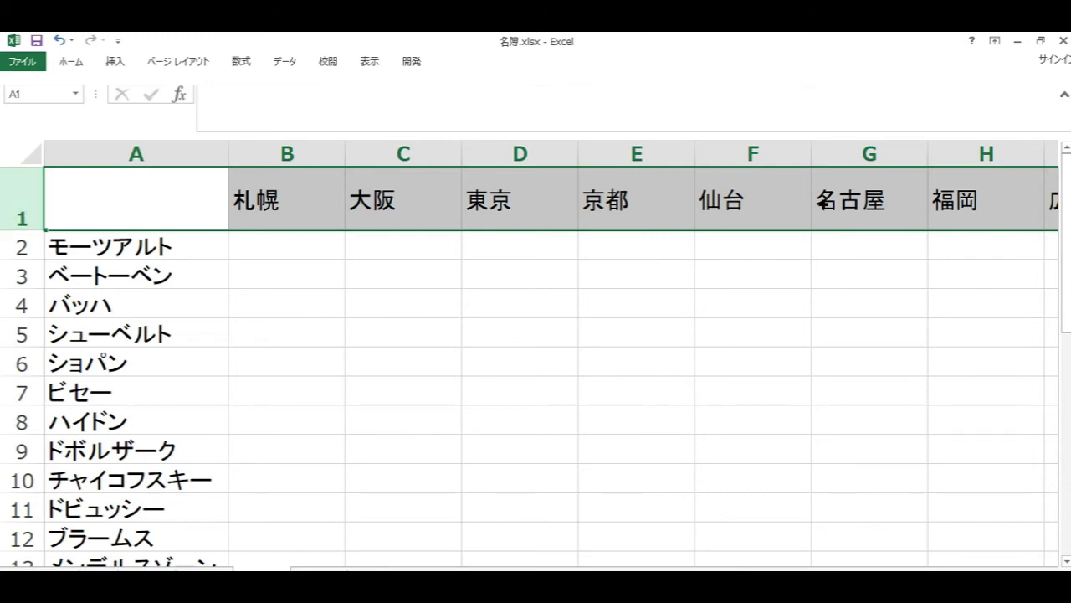
left_click(183, 158)
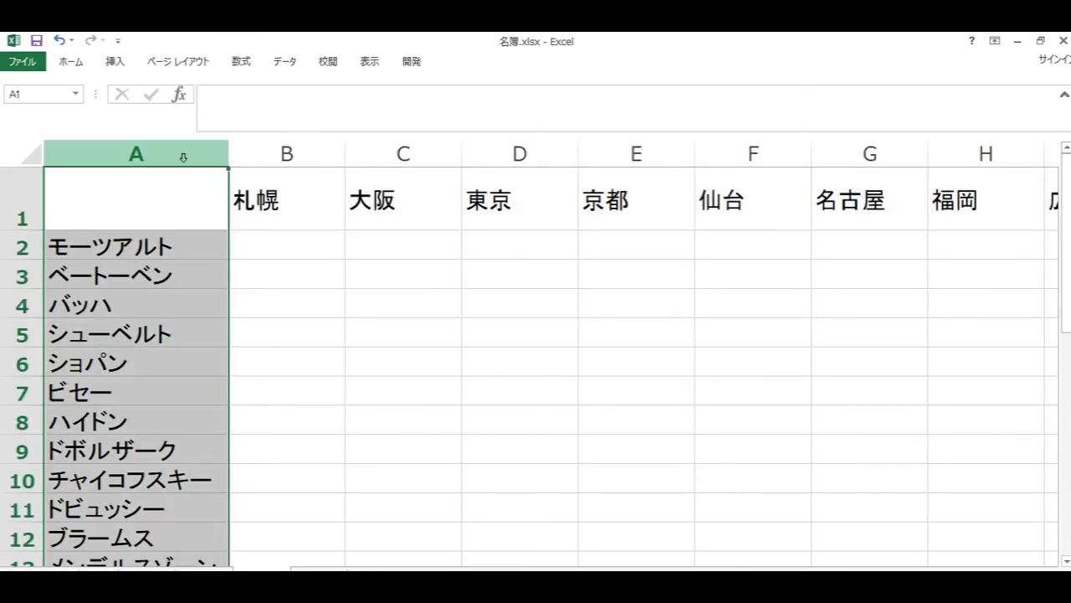
left_click(326, 281)
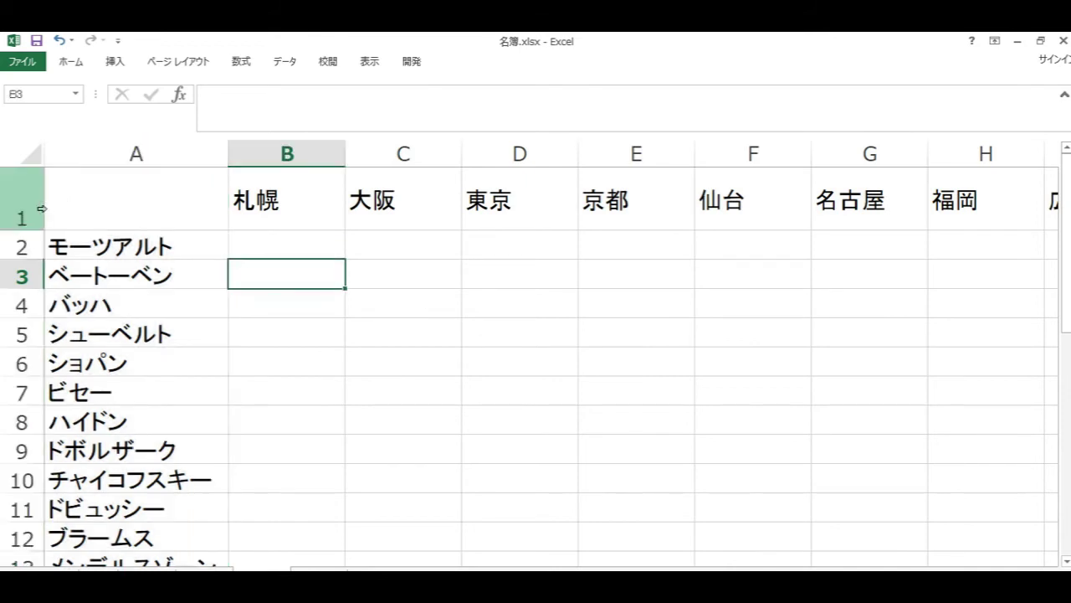
left_click(40, 210)
left_click(121, 159)
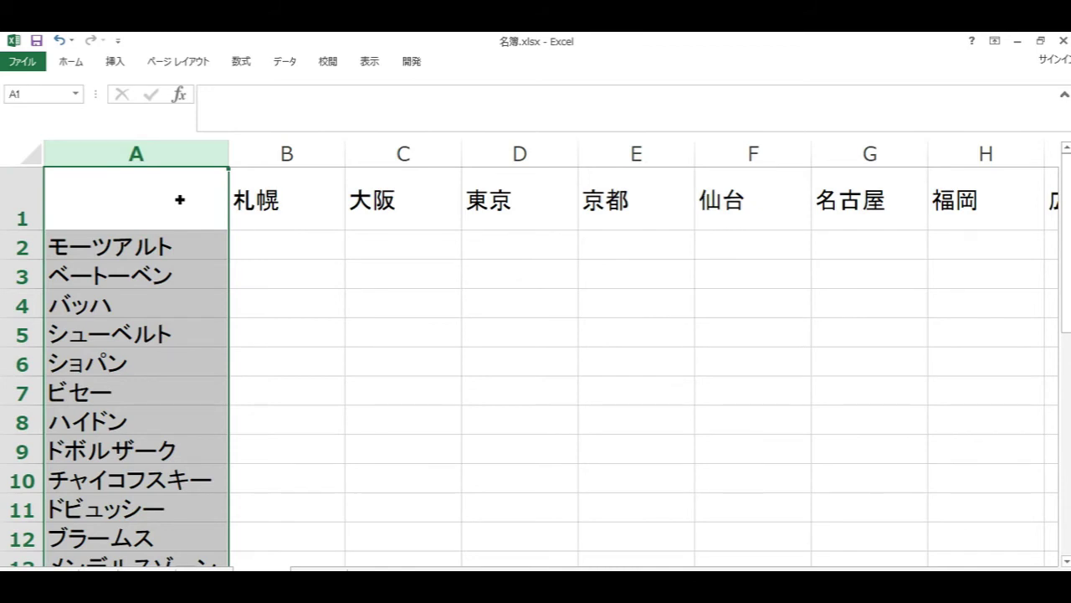
left_click(290, 241)
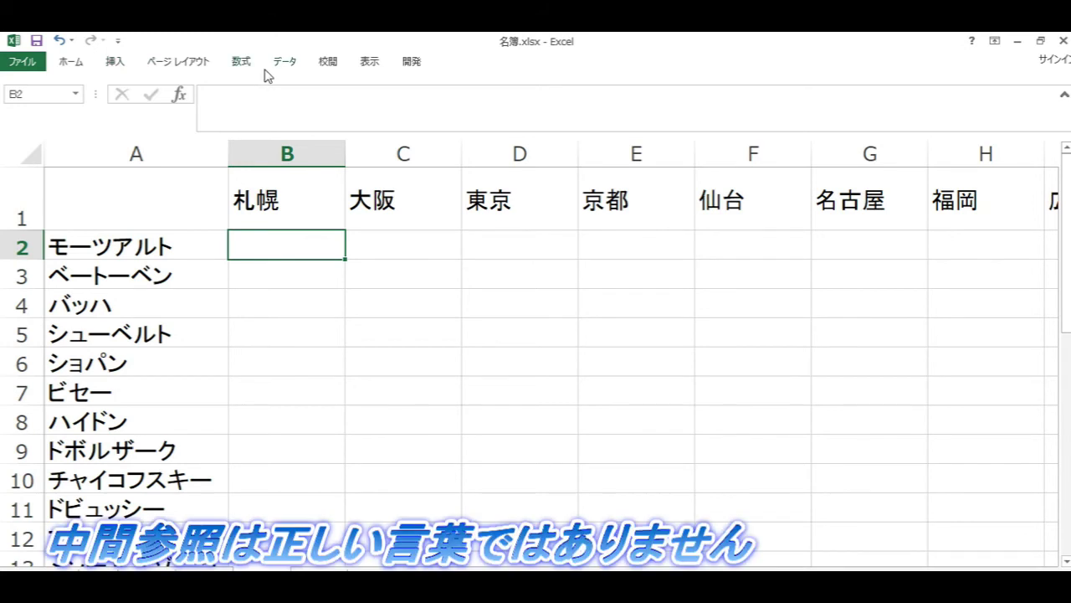
left_click(116, 62)
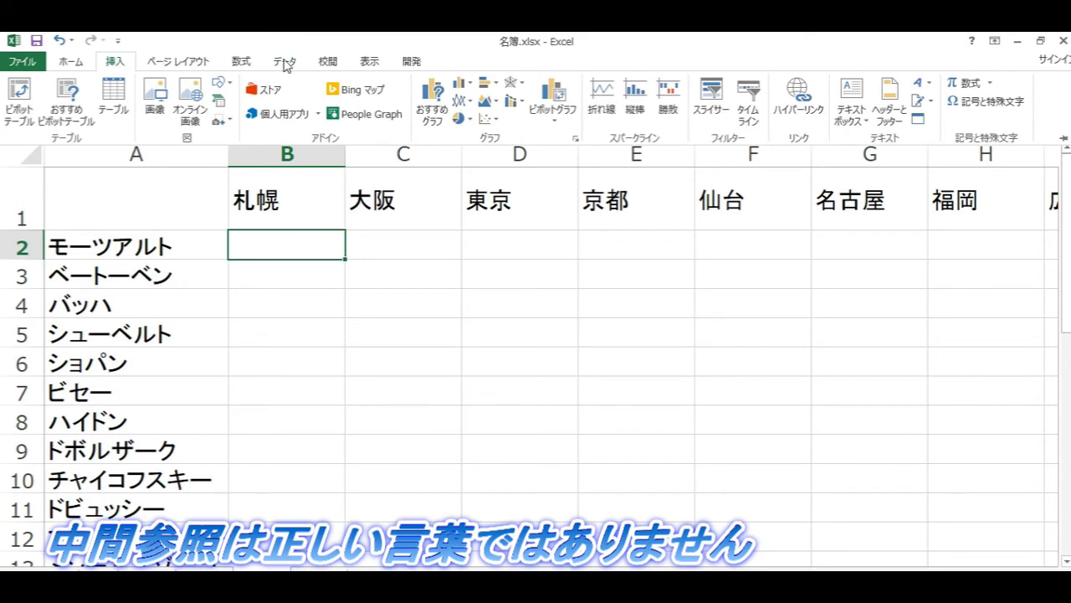
Step: Insert COUNTIFS in B2 with 名簿 column D as the absolute first range $D:$D
left_click(242, 65)
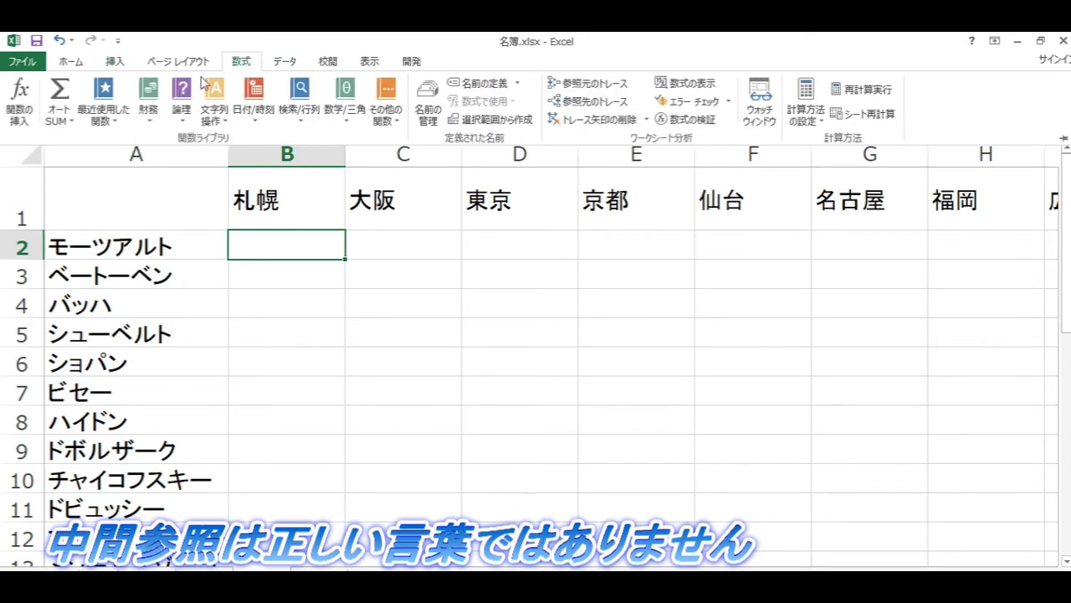
left_click(21, 118)
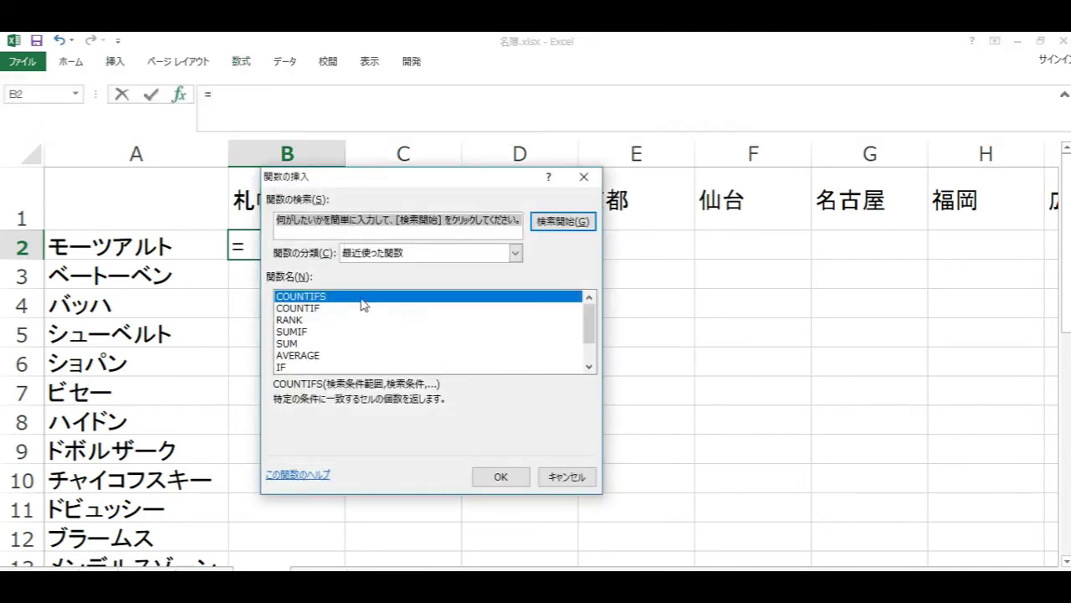
double_click(362, 299)
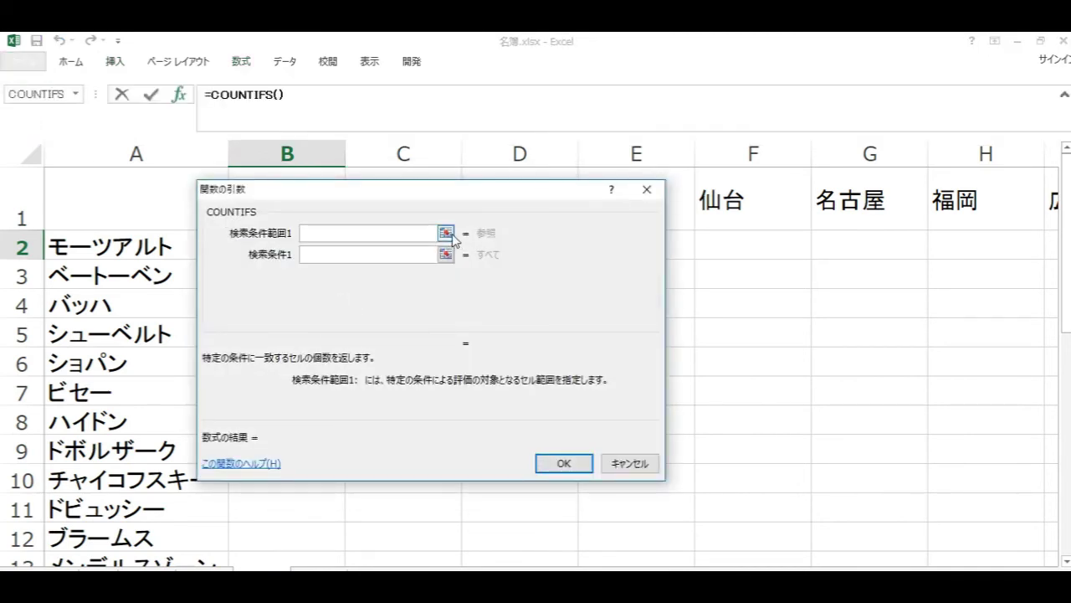
left_click(446, 232)
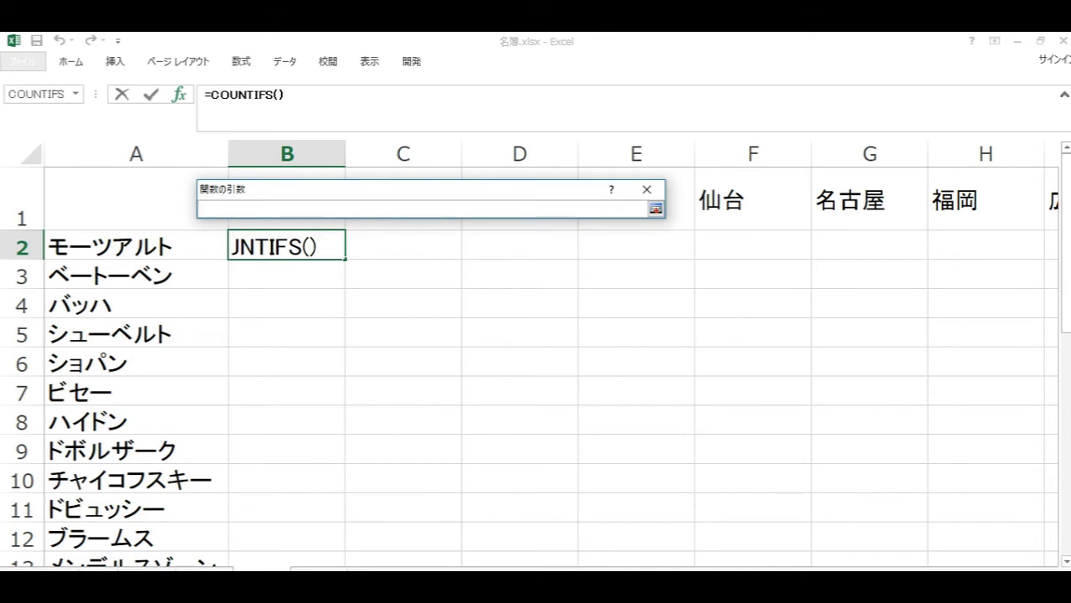
left_click(50, 577)
left_click(418, 154)
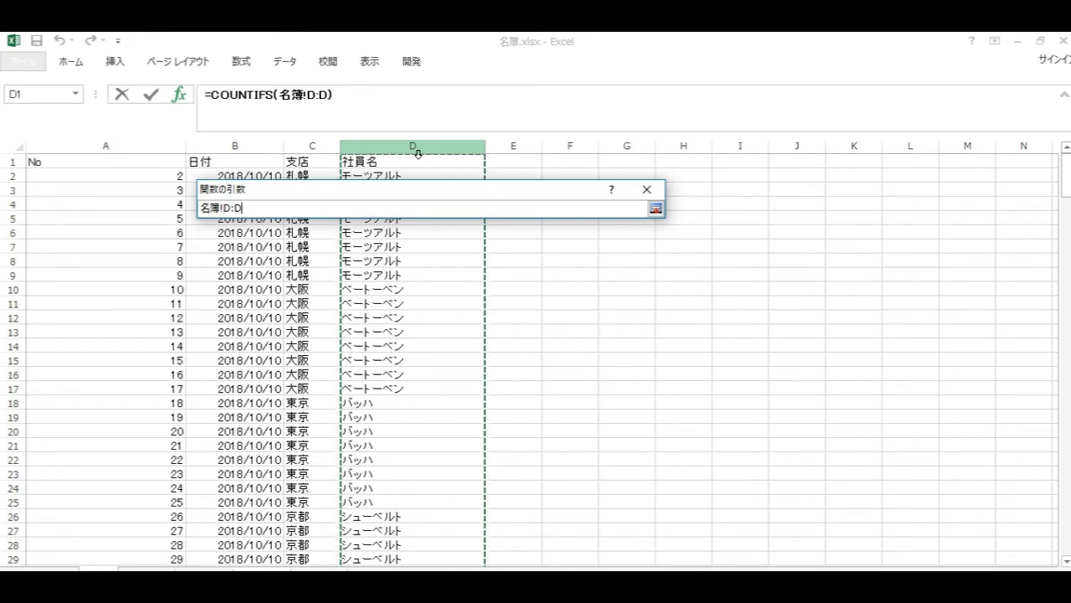
key("F4")
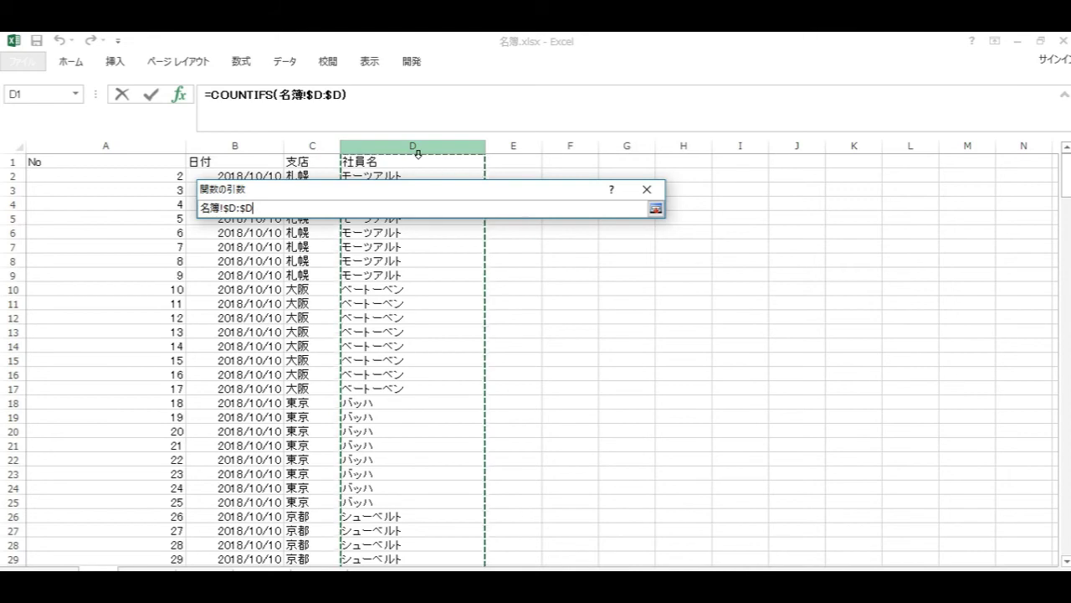
Step: Set the first criterion to A2 locked by column as $A2
left_click(655, 208)
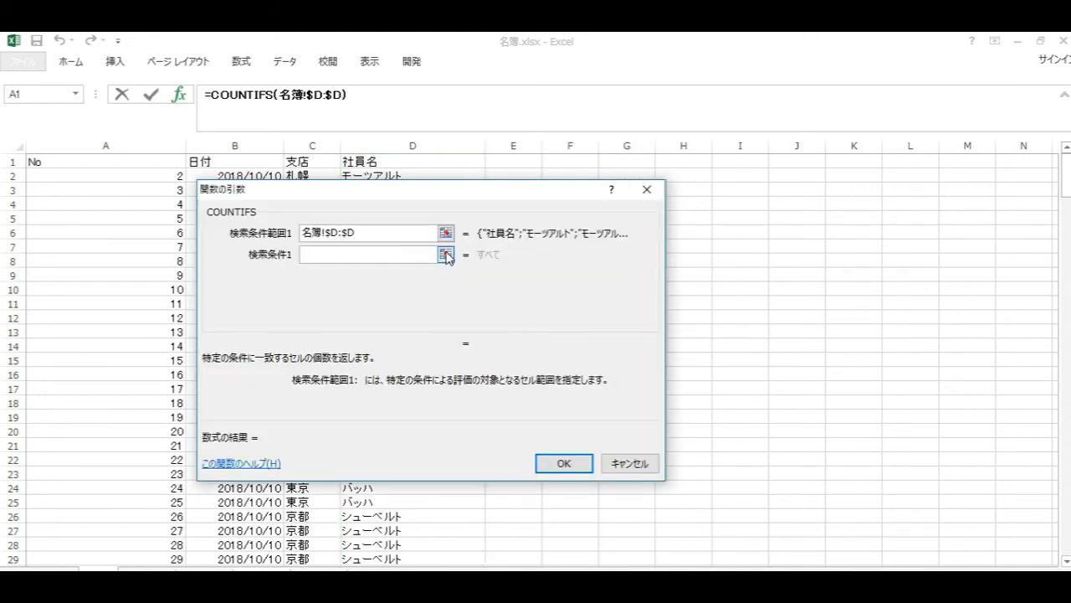
left_click(445, 254)
left_click(123, 248)
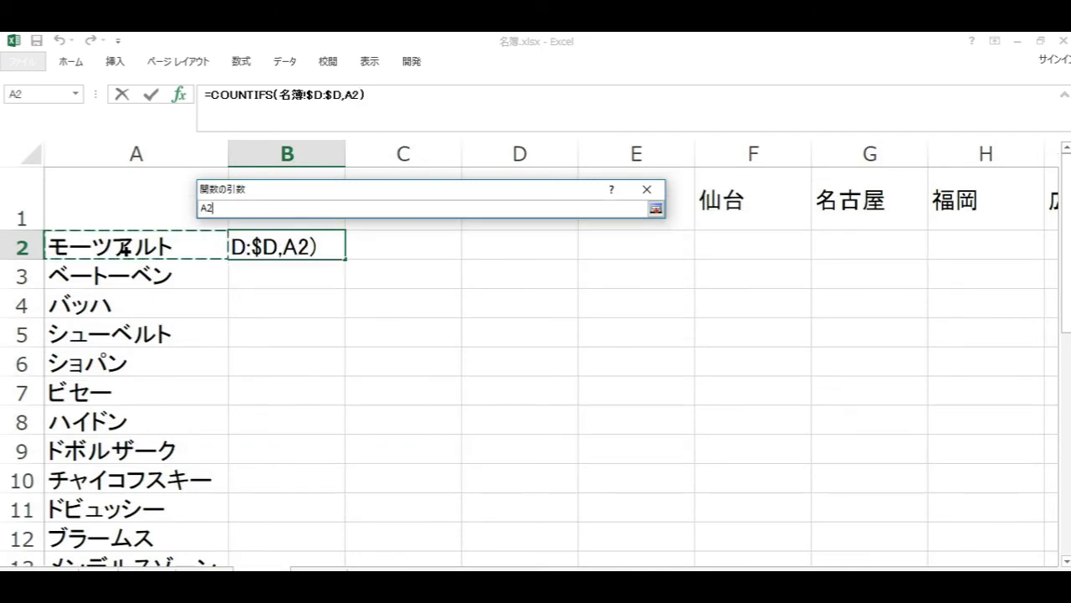
key("F4")
key("F4")
key("F4")
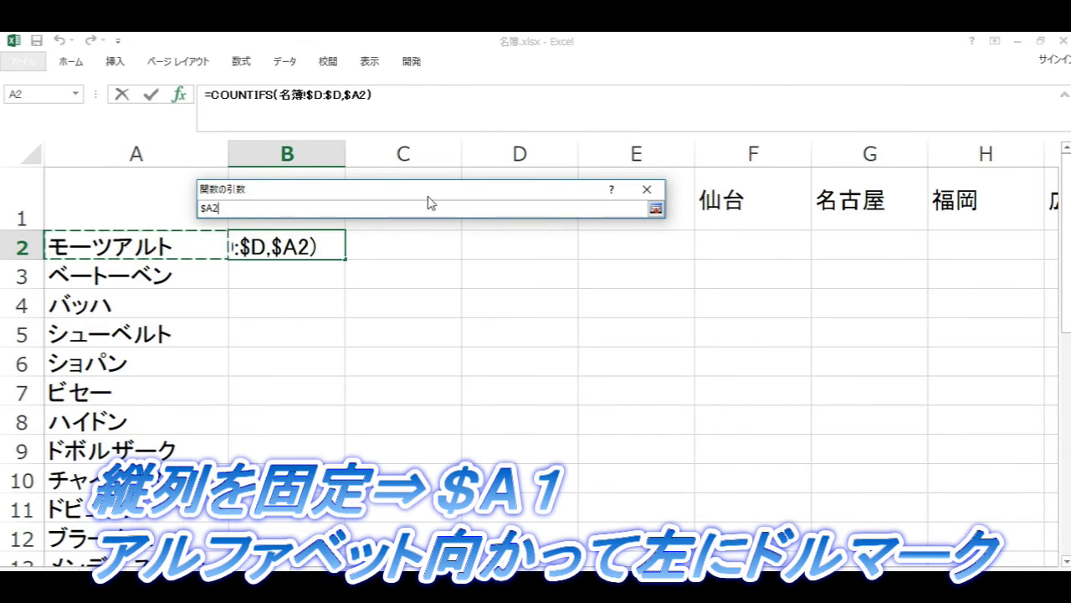
left_click(655, 209)
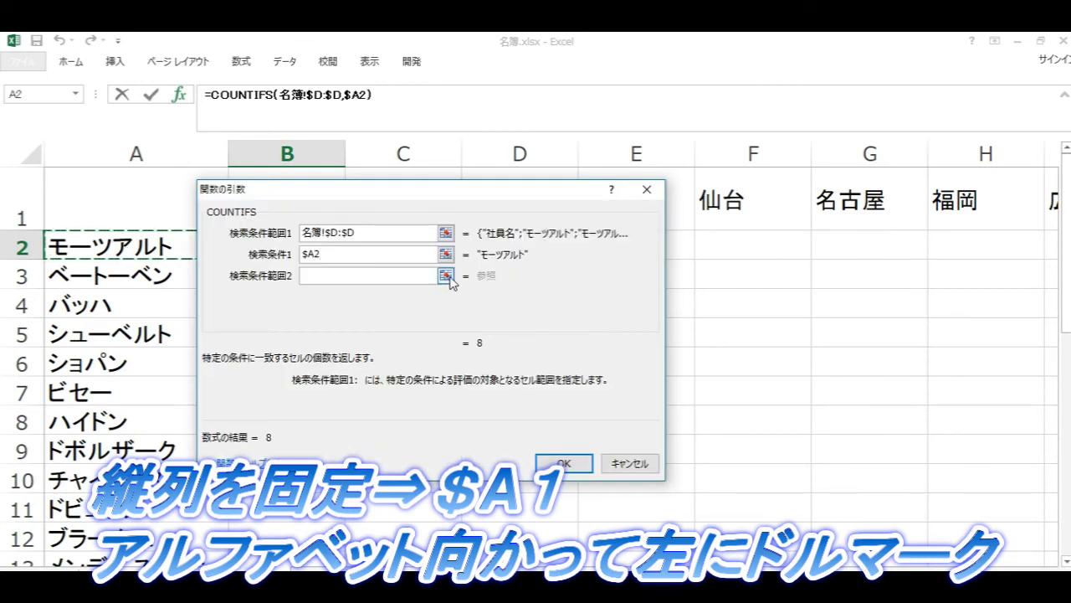
left_click(446, 275)
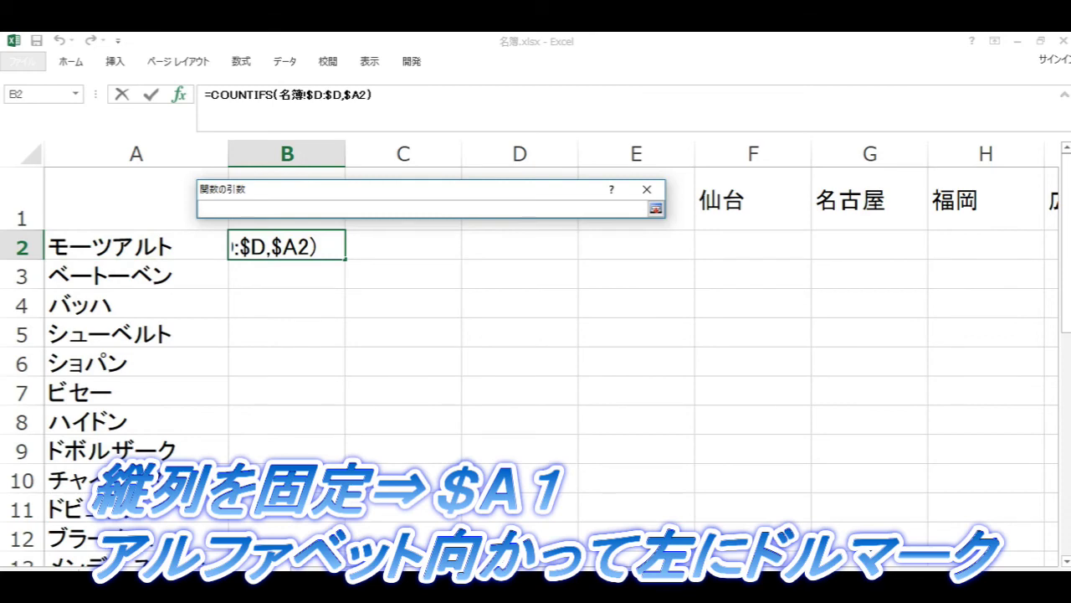
Step: Add range 名簿!$C:$C and criterion B$1, finish B2's COUNTIFS, and fill it across to F2
left_click(88, 567)
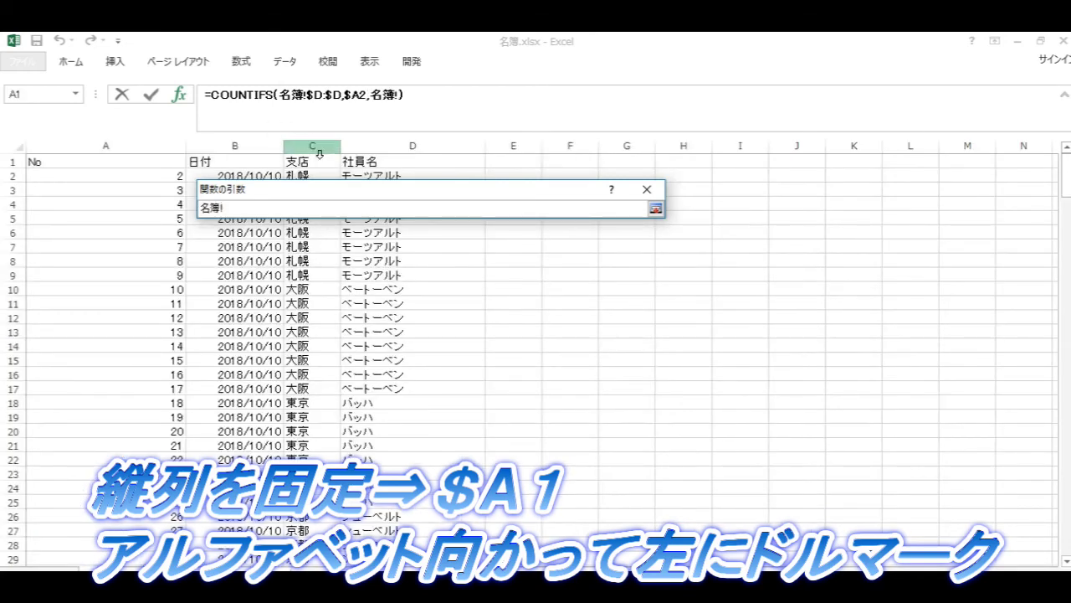
left_click(311, 146)
key("F4")
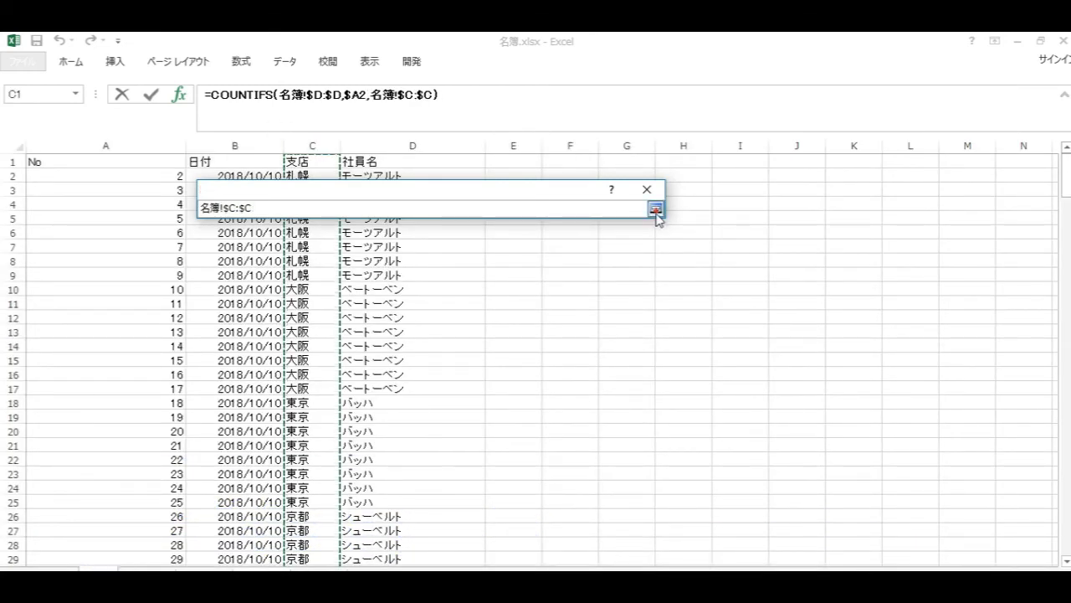
left_click(655, 208)
left_click(444, 297)
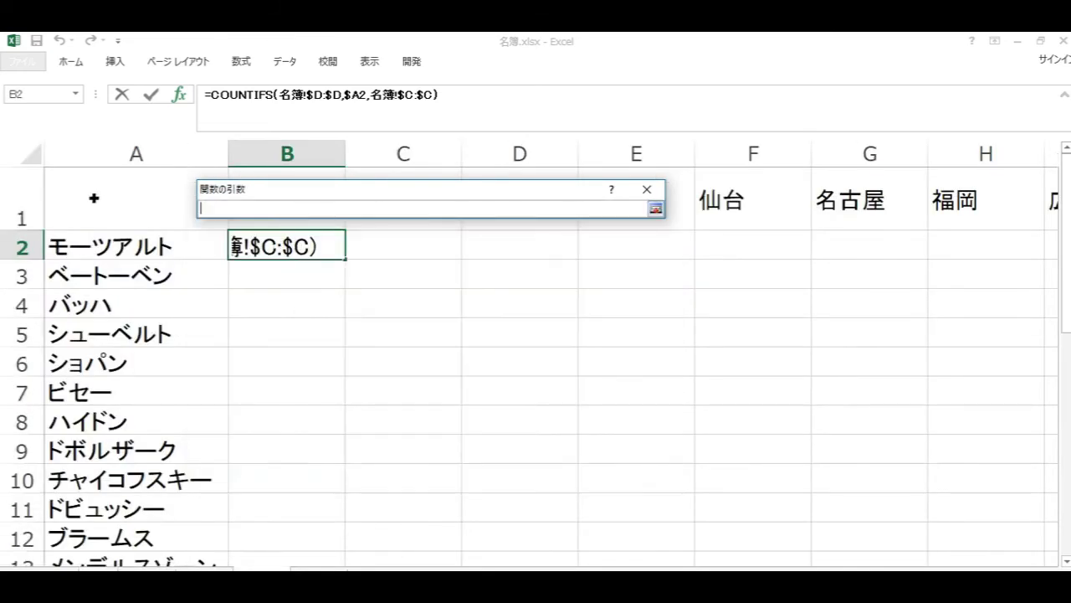
left_click_drag(437, 194, 433, 284)
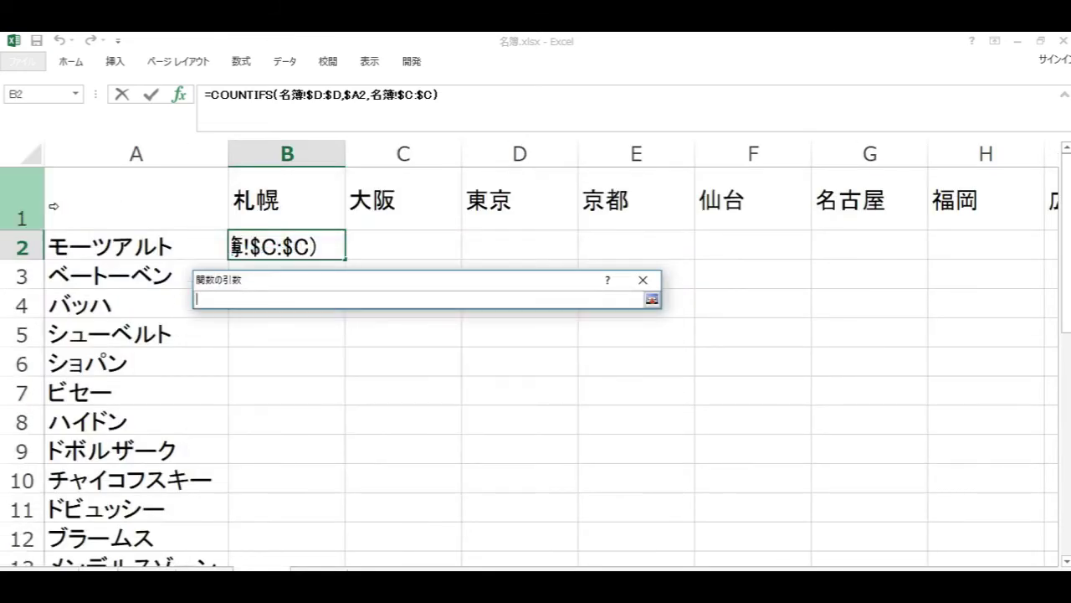
left_click(289, 200)
key("F4")
key("F4")
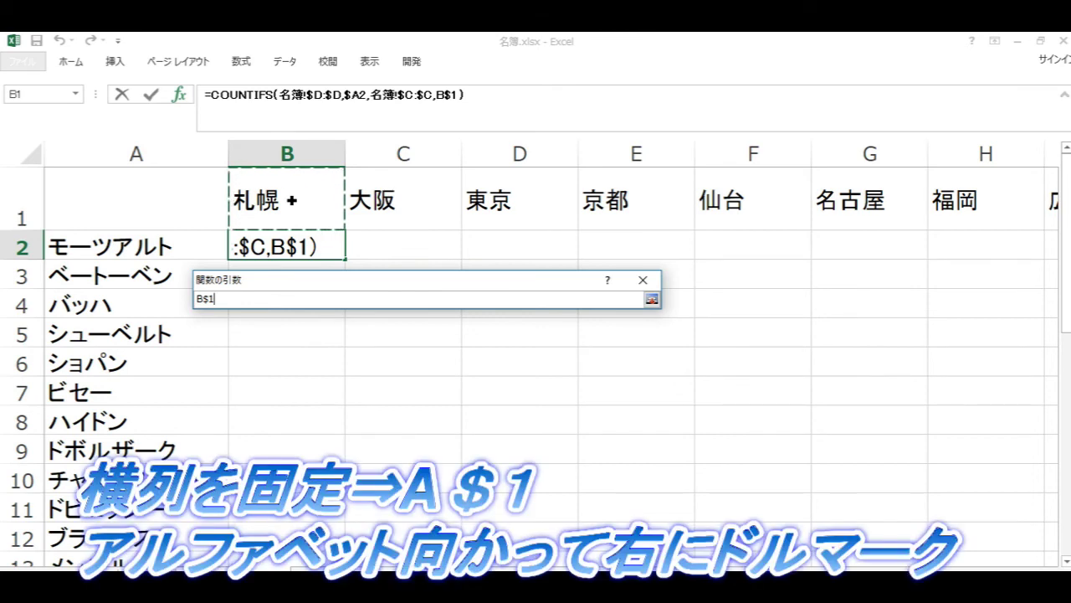
key("Return")
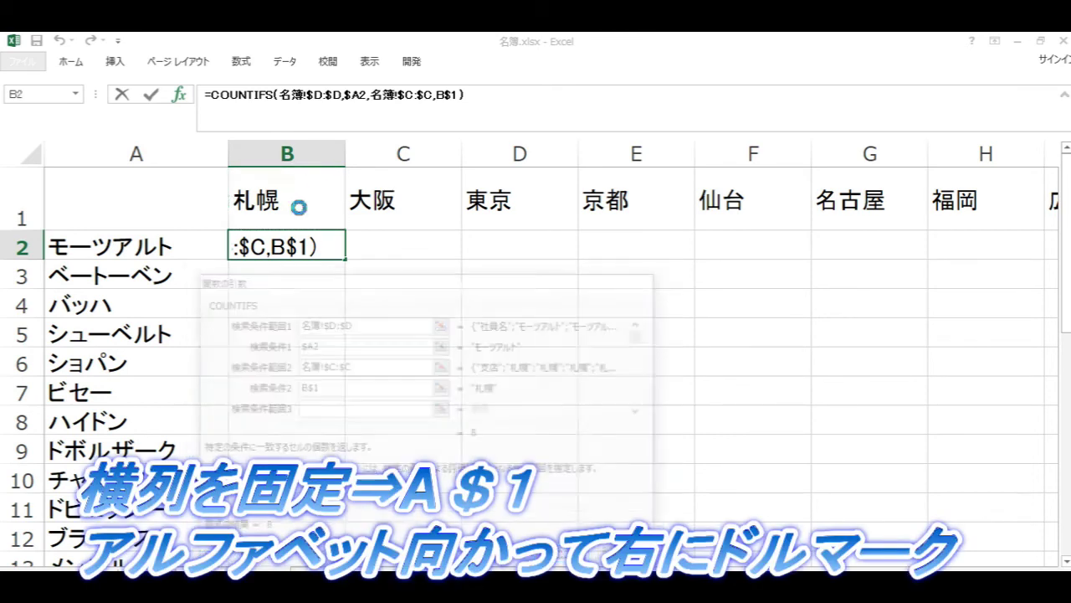
left_click_drag(354, 255, 829, 243)
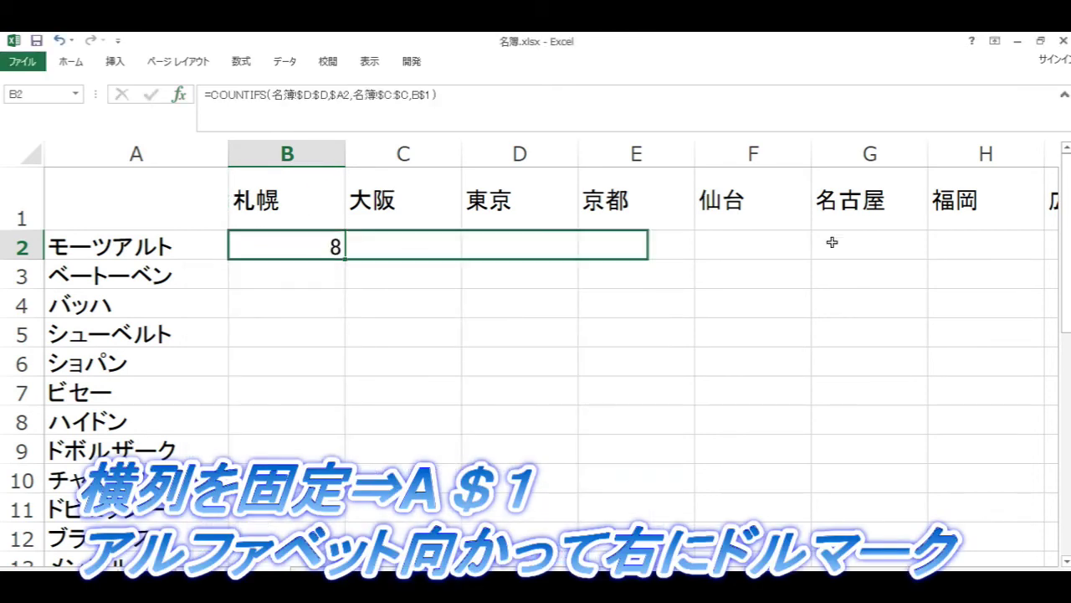
Step: Paste B2's mixed-reference formula into diagonal cells C3, D4, E5 and F6, showing 8, 8, 14, 15
left_click(306, 244)
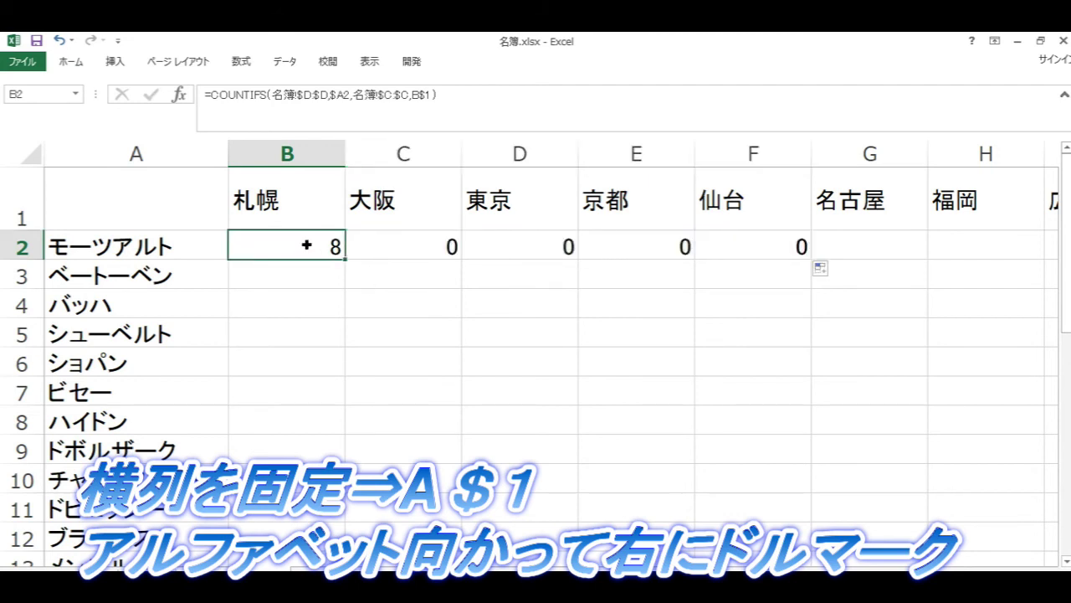
key("ctrl+c")
left_click(390, 282)
key("ctrl+v")
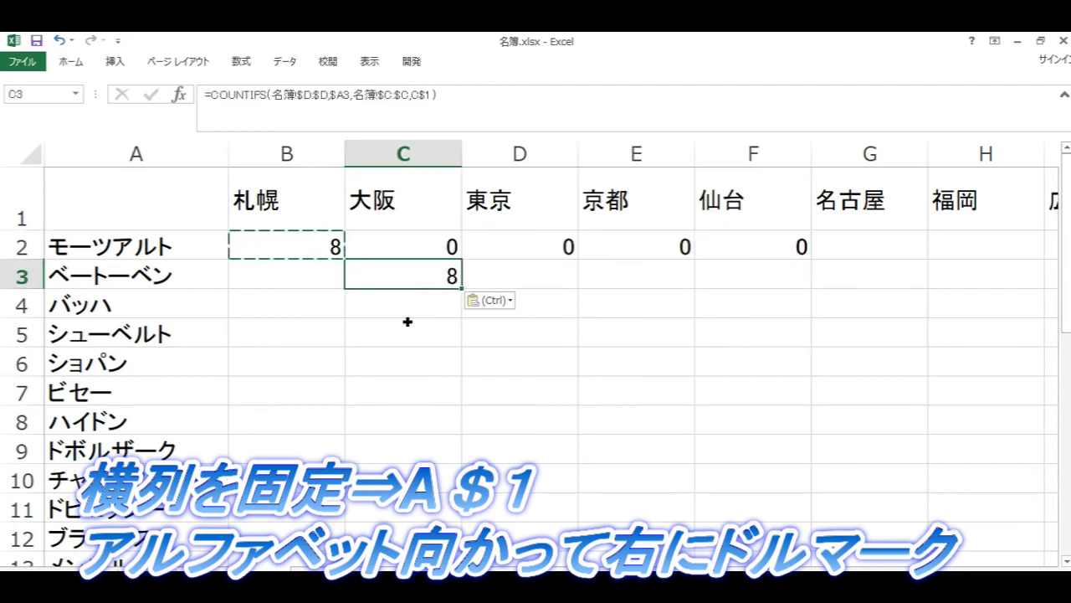
left_click(547, 306)
key("ctrl+v")
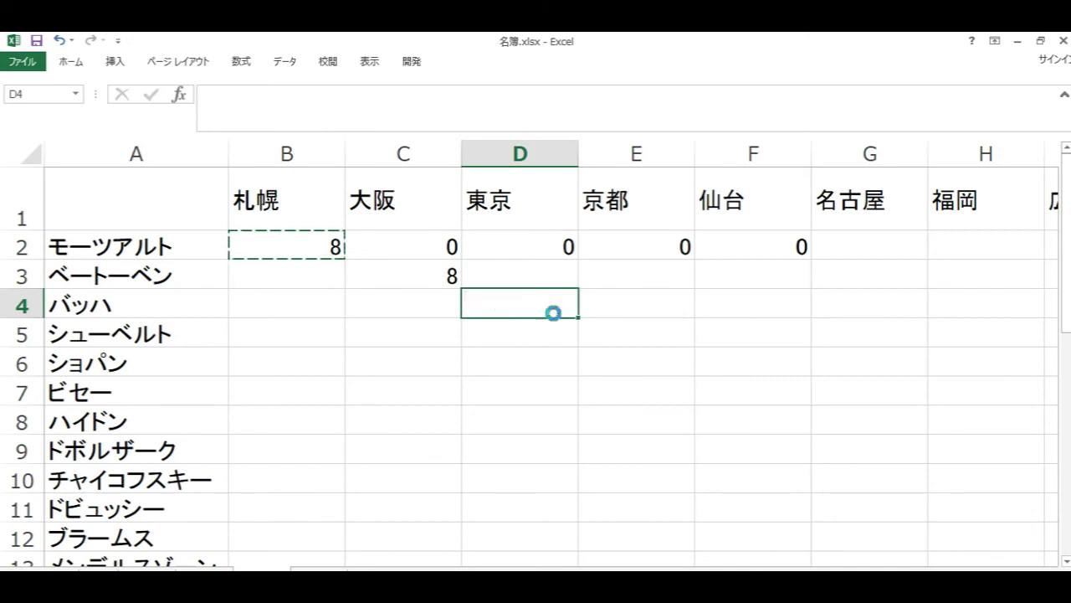
key("Down")
key("Down")
left_click(659, 342)
key("ctrl+v")
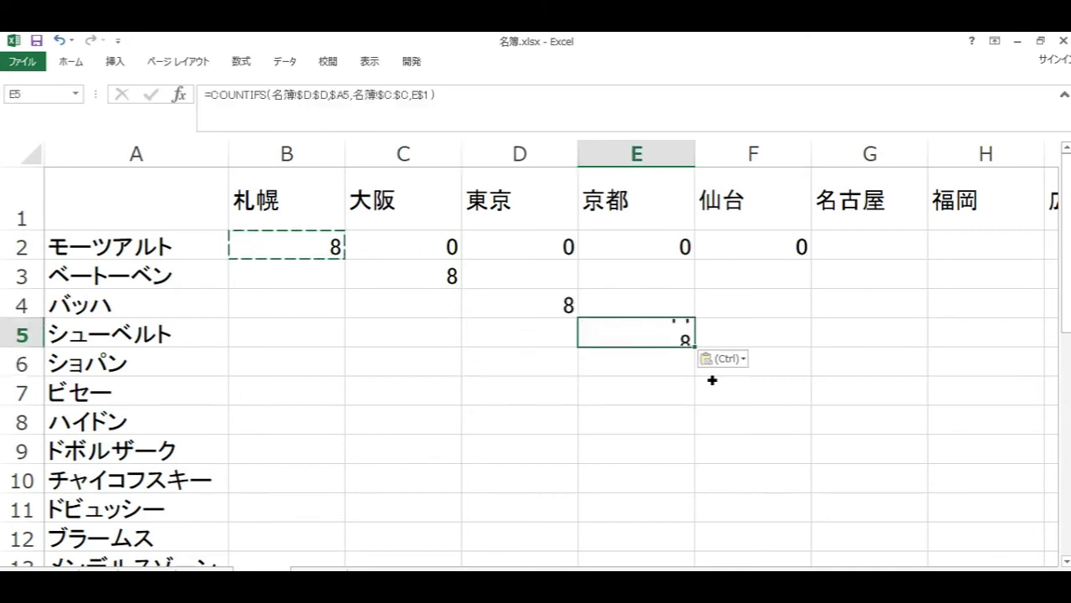
left_click(778, 368)
key("ctrl+v")
left_click(638, 452)
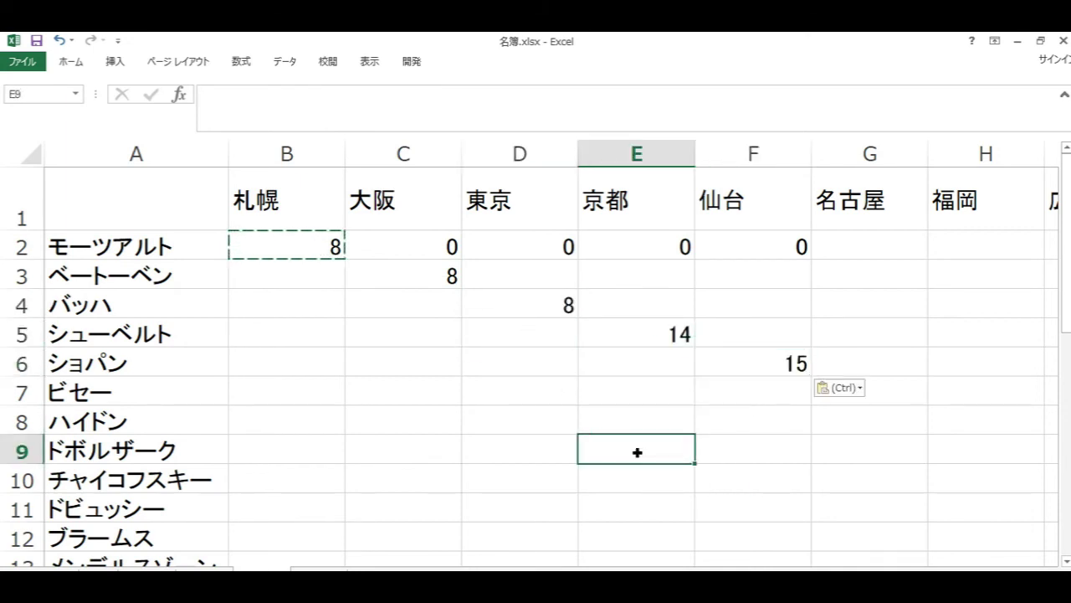
left_click(315, 248)
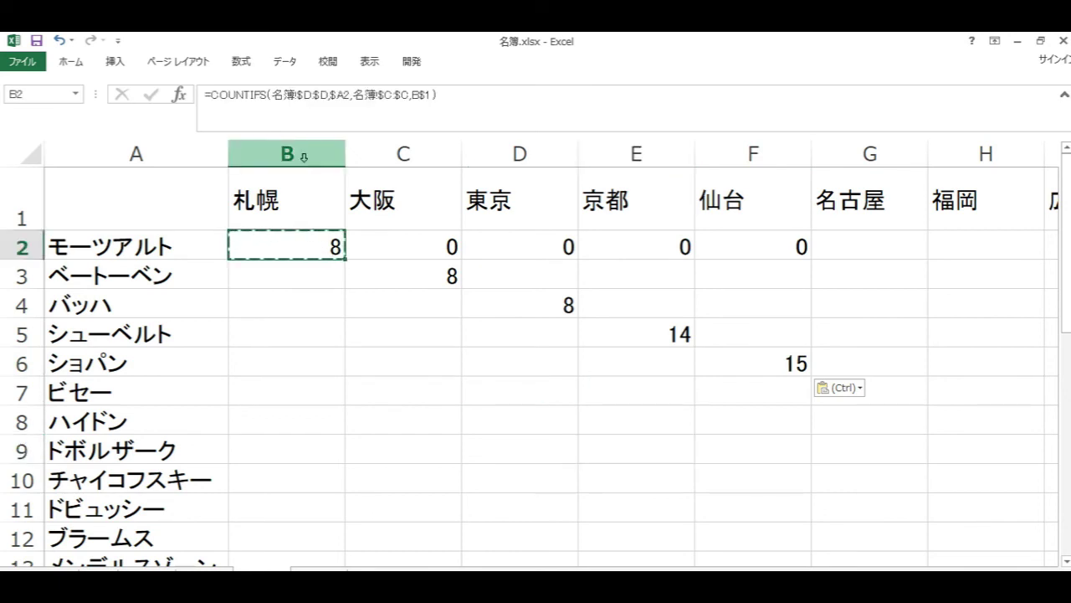
Step: Replace B2's formula with the plain relative-reference COUNTIFS line copied from Notepad
key("alt+Tab")
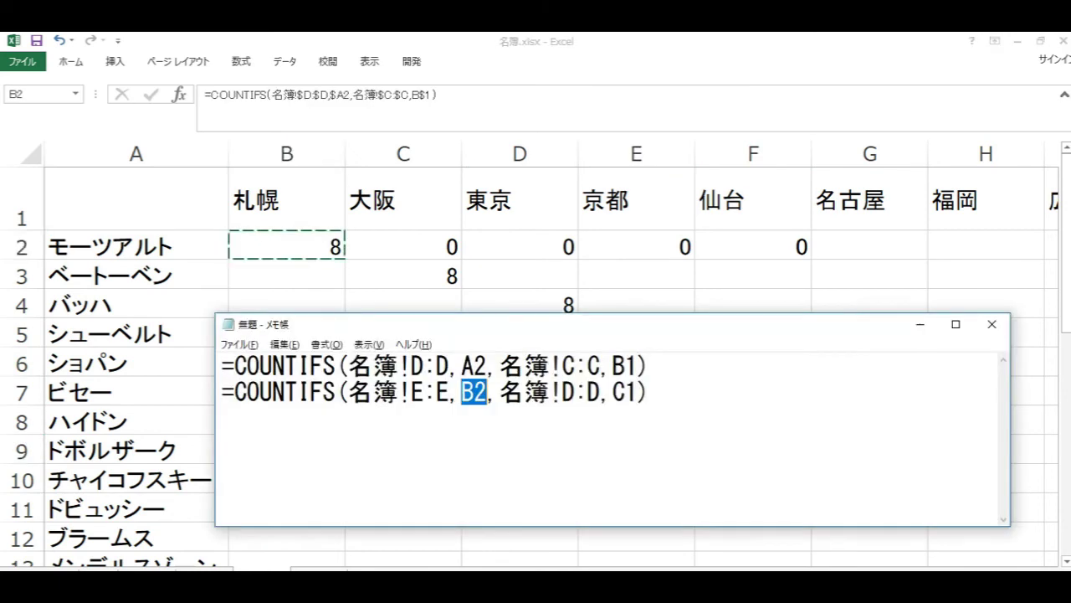
left_click(529, 423)
left_click_drag(705, 366, 216, 369)
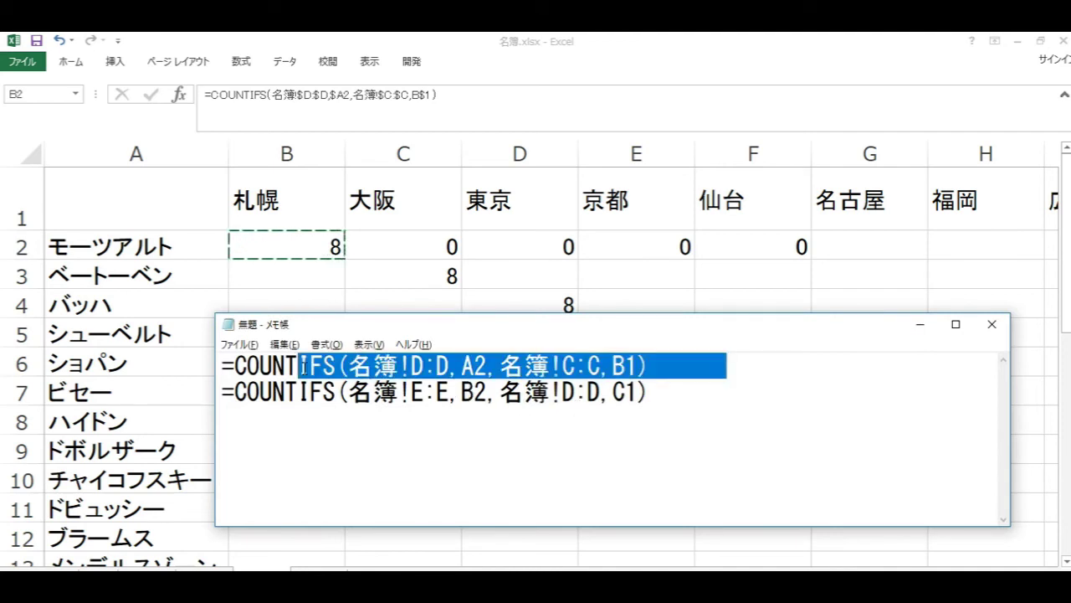
key("ctrl+c")
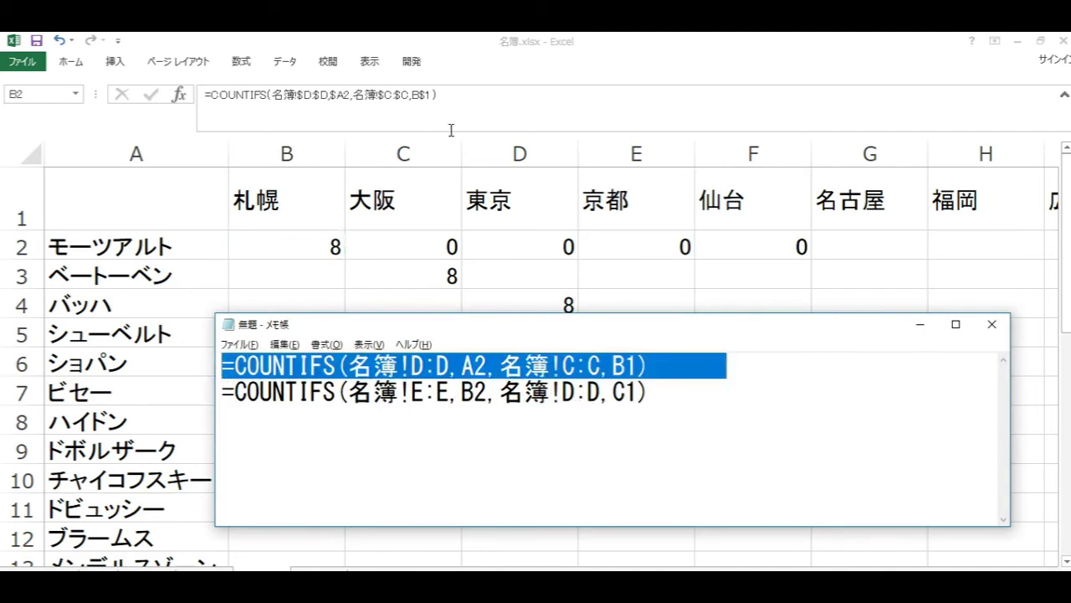
key("alt+Tab")
left_click_drag(471, 99, 119, 98)
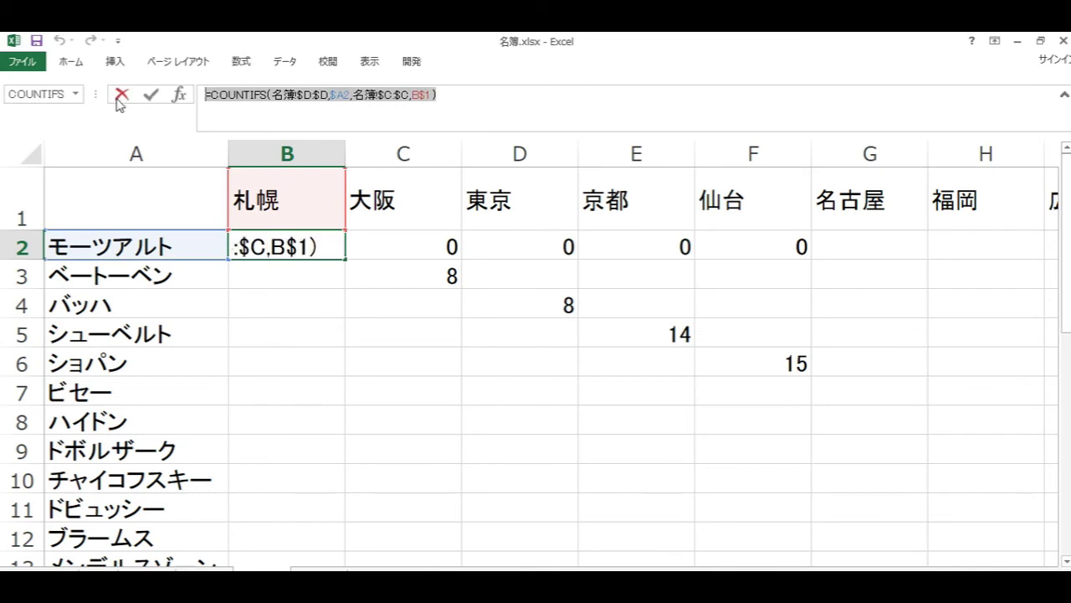
key("ctrl+v")
key("Return")
key("Return")
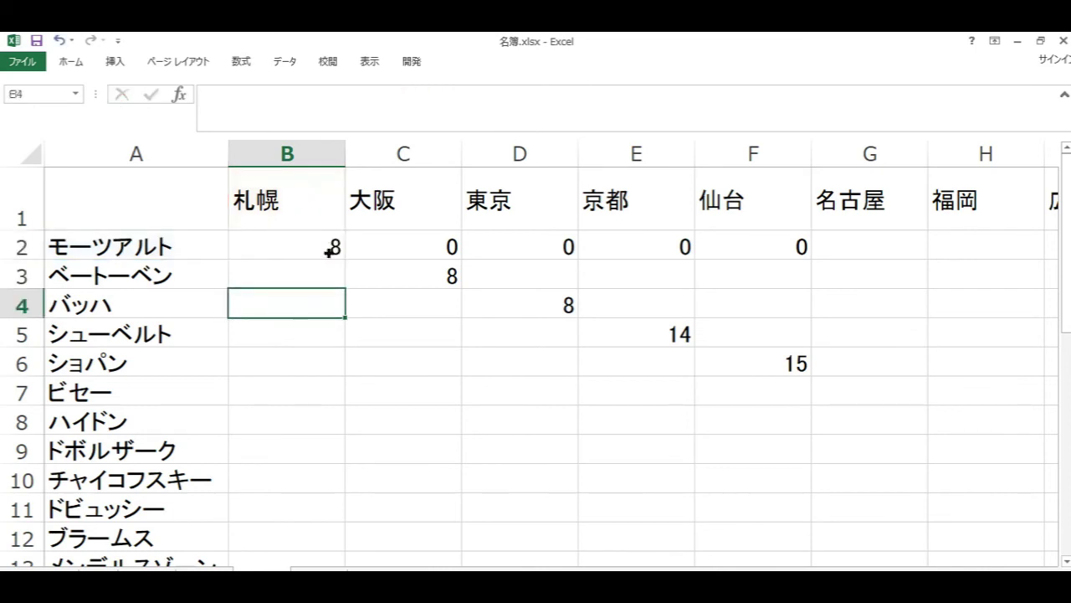
Step: Copy B2's relative-reference formula into C3, D4, E5 and F6, which all show 0
left_click(326, 248)
key("ctrl+c")
left_click(435, 285)
key("ctrl+v")
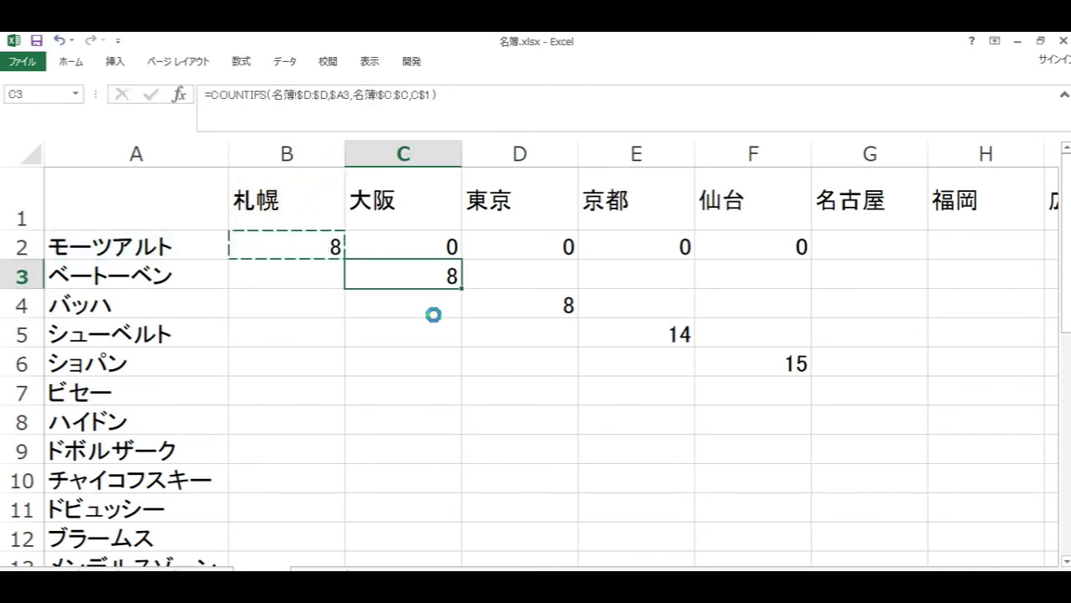
left_click(508, 301)
key("Escape")
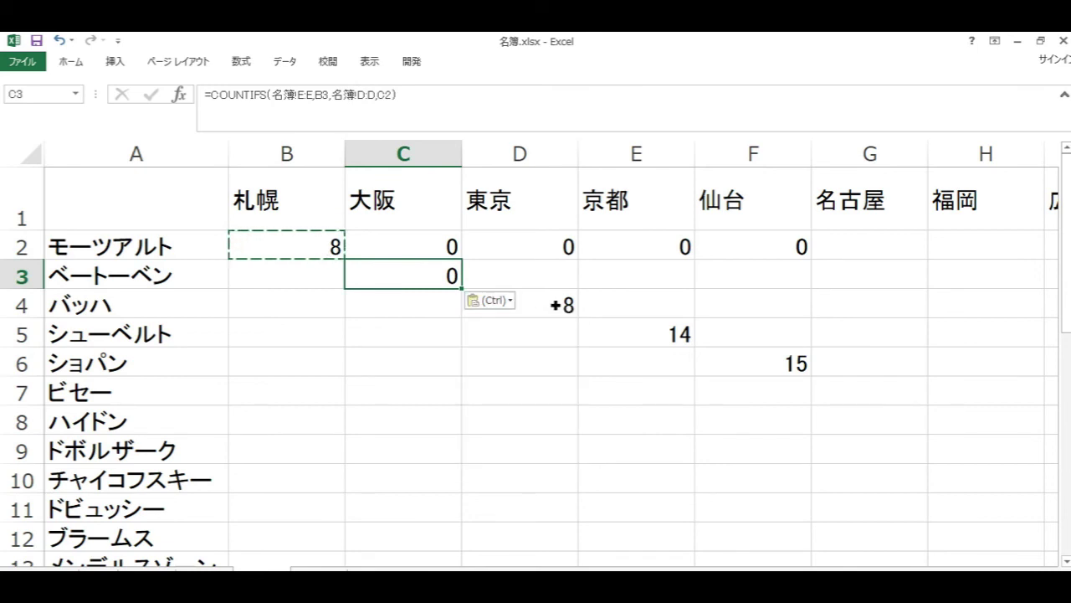
left_click(555, 303)
key("ctrl+v")
left_click(662, 334)
key("ctrl+v")
left_click(765, 364)
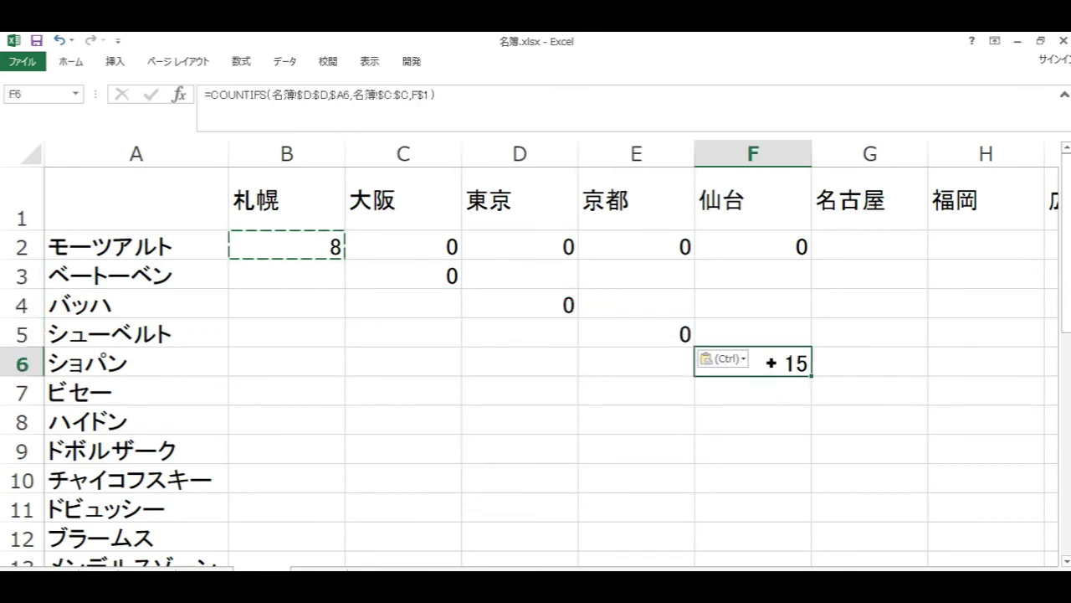
key("ctrl+v")
key("ctrl")
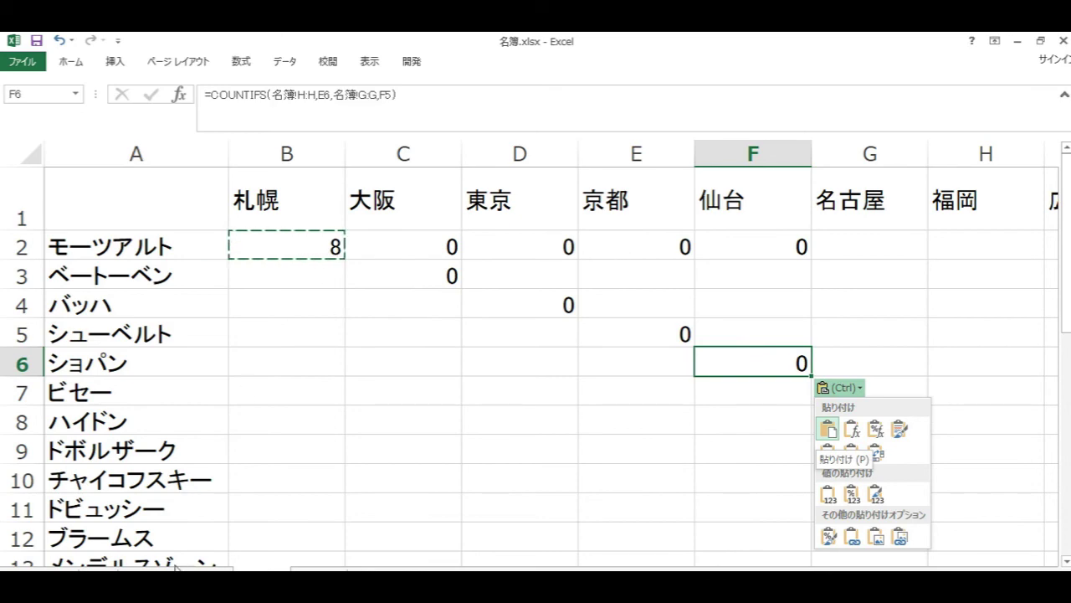
key("Escape")
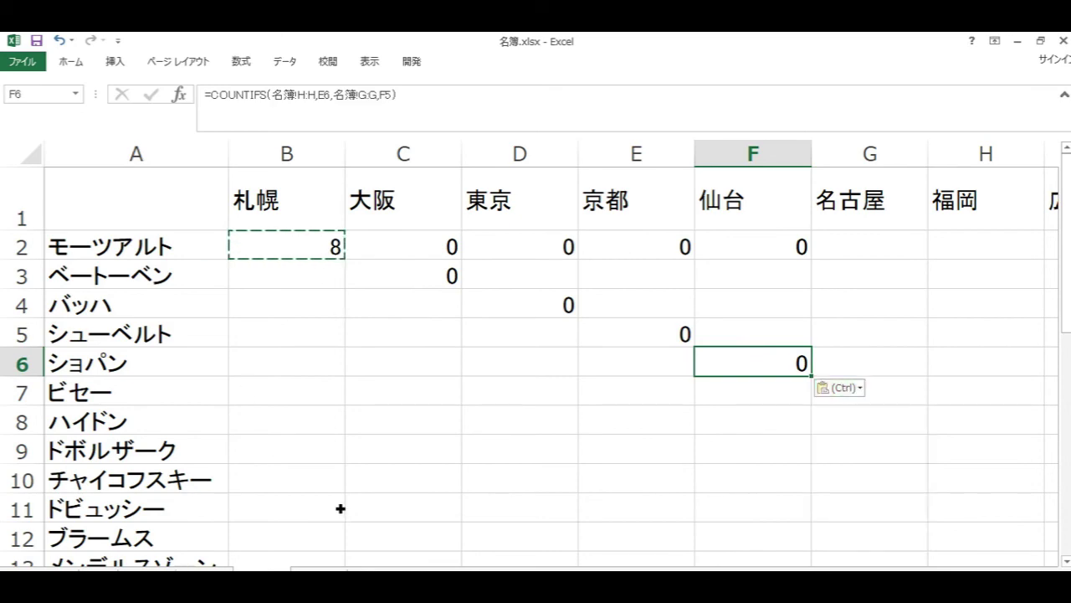
Step: Check the composer names on the 名簿 sheet, then return to the summary sheet
key("ctrl+Page_Up")
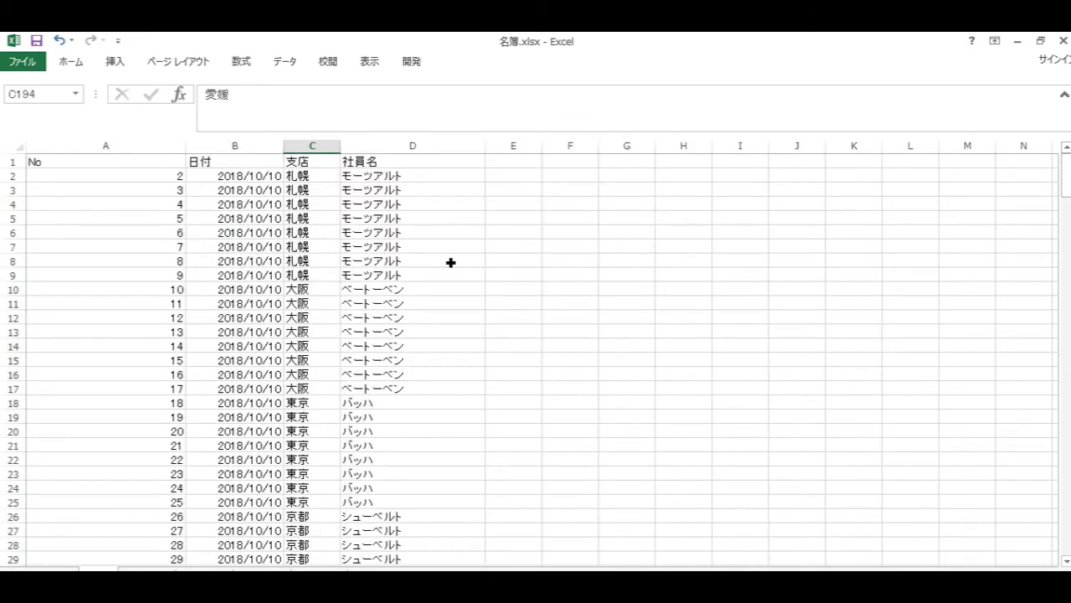
left_click(420, 249)
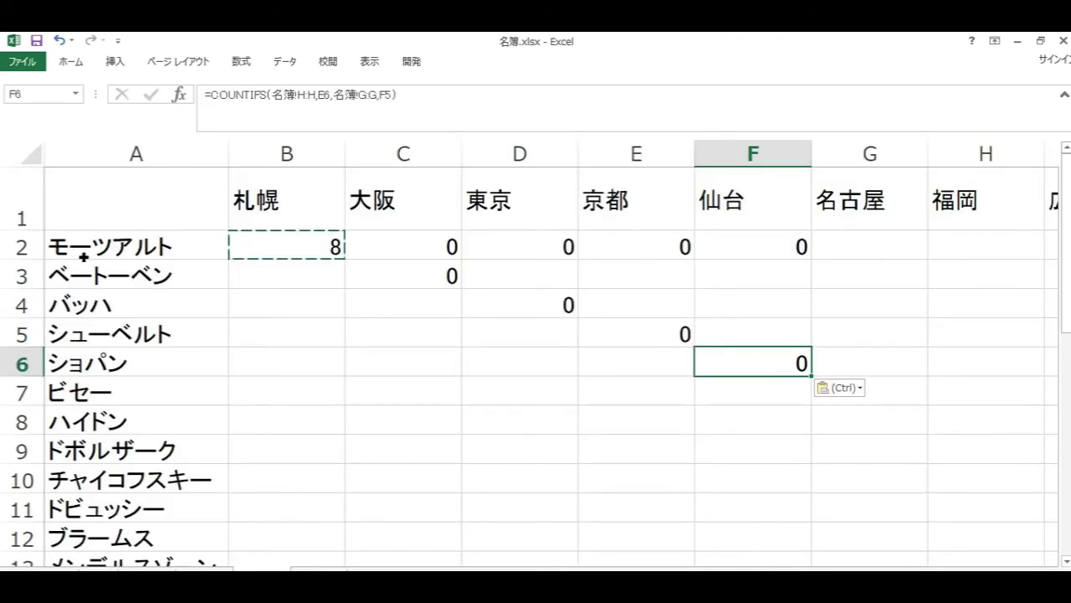
left_click(82, 251)
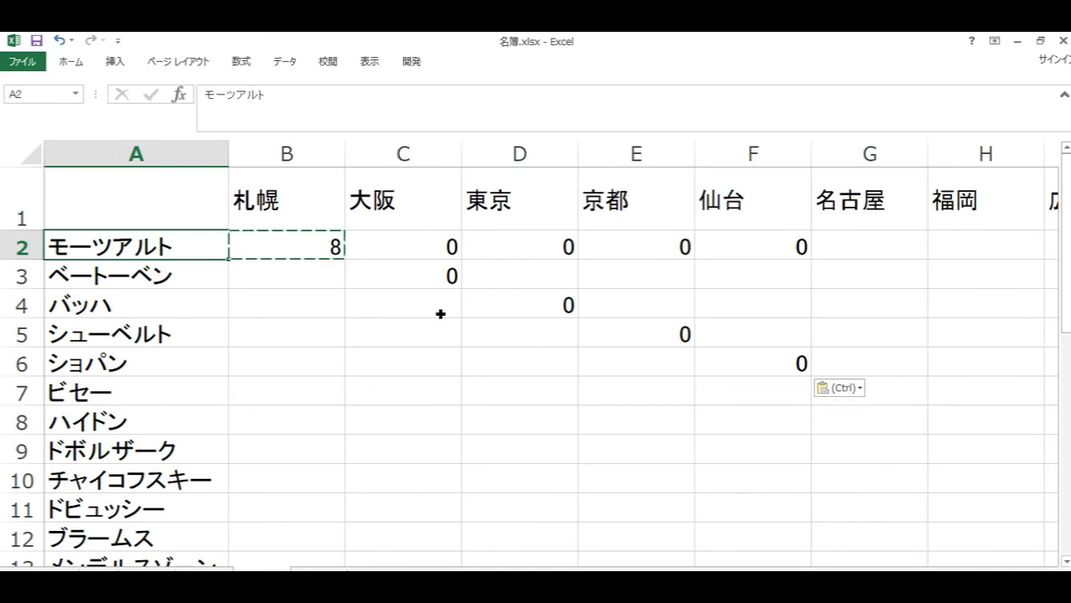
Step: Copy C2's mixed-reference COUNTIFS formula back into B2
left_click(421, 248)
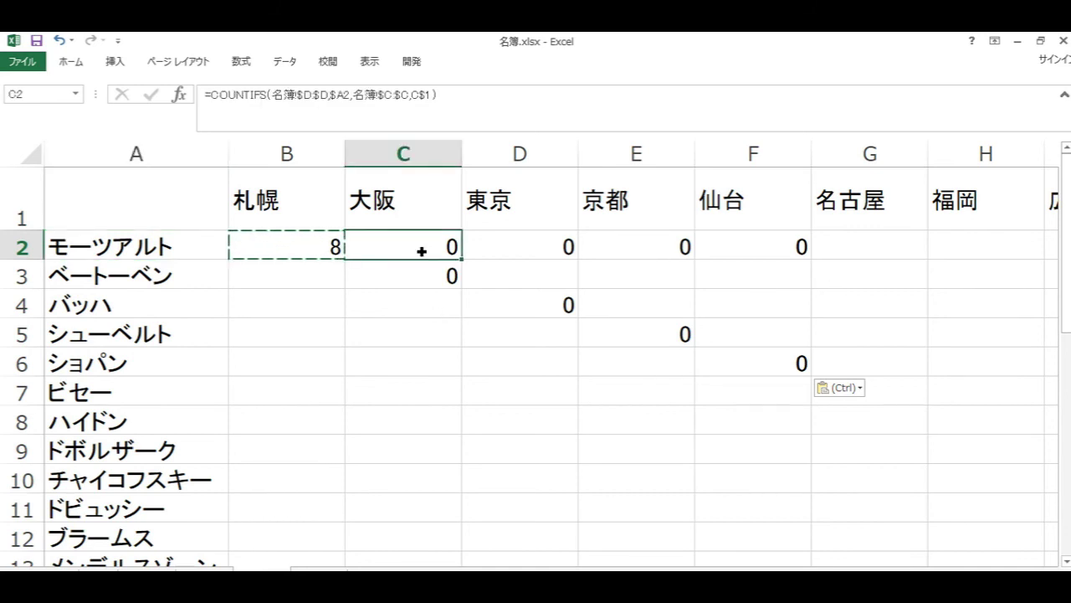
key("ctrl+c")
left_click(303, 253)
key("ctrl+v")
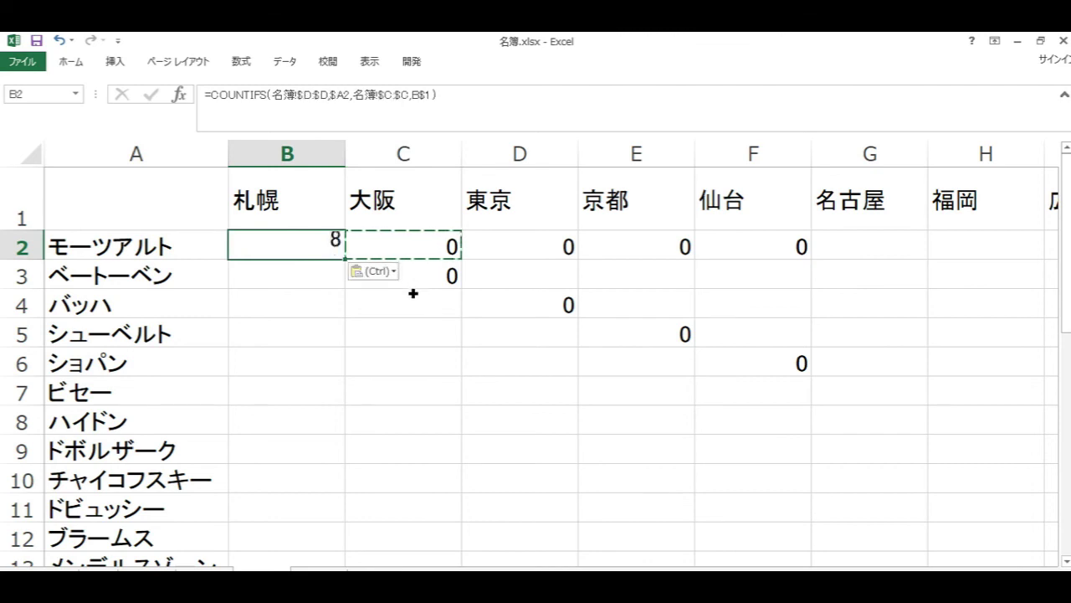
Step: Paste the mixed-reference formula into C3, D4, E5 and F6, showing 8, 8, 14, 15
left_click(418, 282)
key("ctrl+v")
left_click(555, 306)
key("ctrl+v")
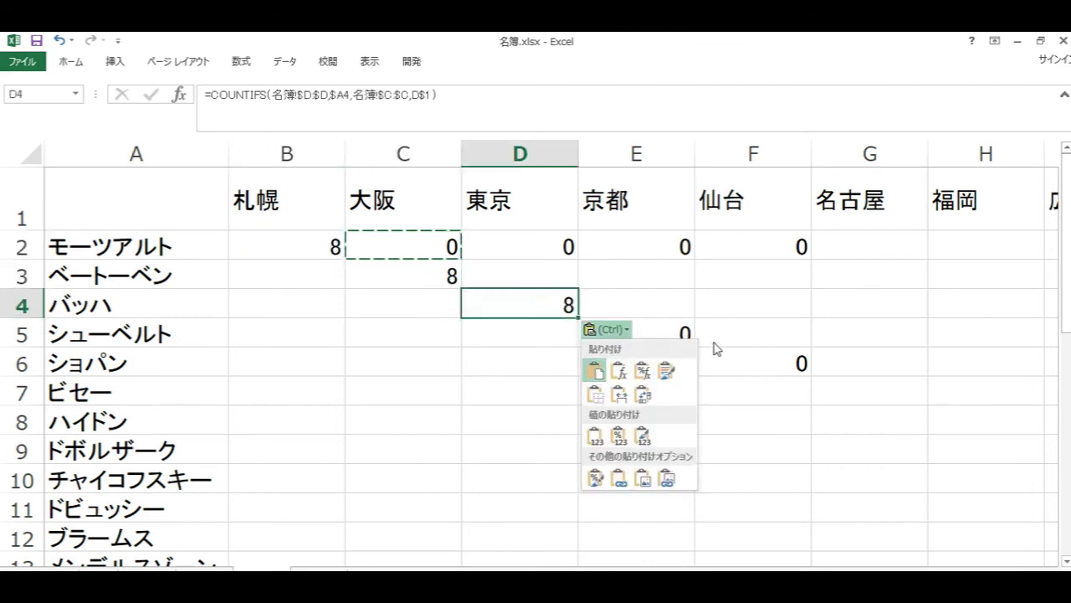
left_click(682, 335)
left_click(680, 335)
key("ctrl+v")
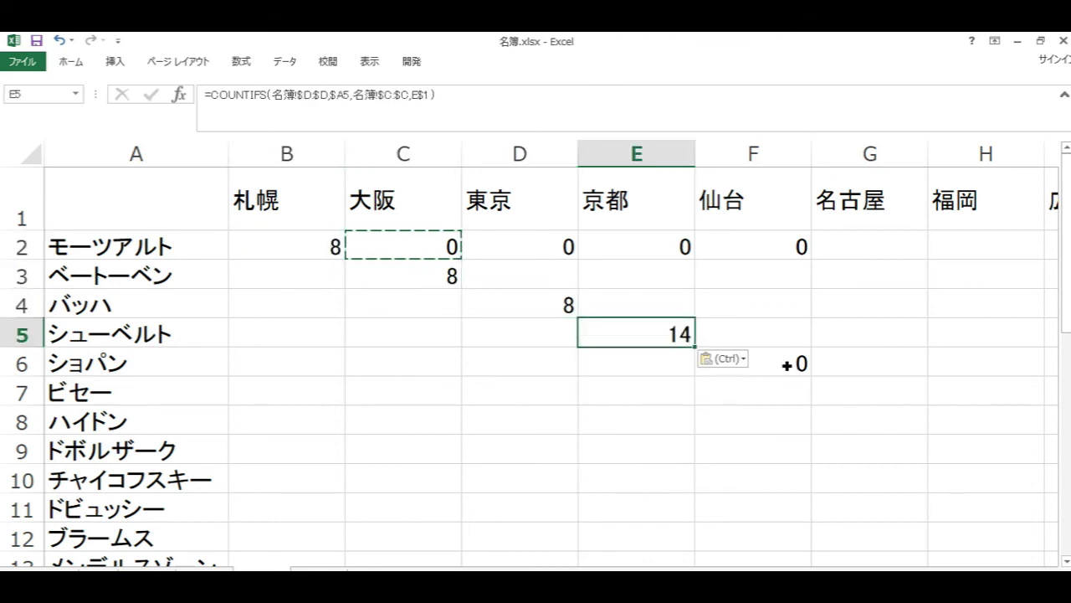
left_click(787, 364)
key("ctrl+v")
left_click(615, 446)
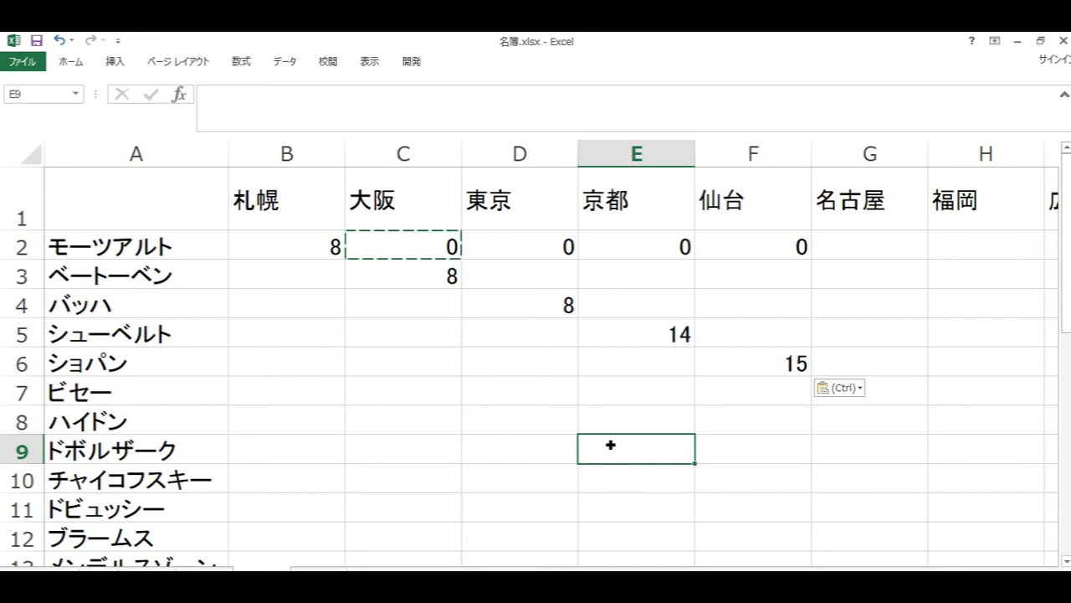
Step: Fill the city header row 1 yellow
left_click(8, 200)
left_click(114, 61)
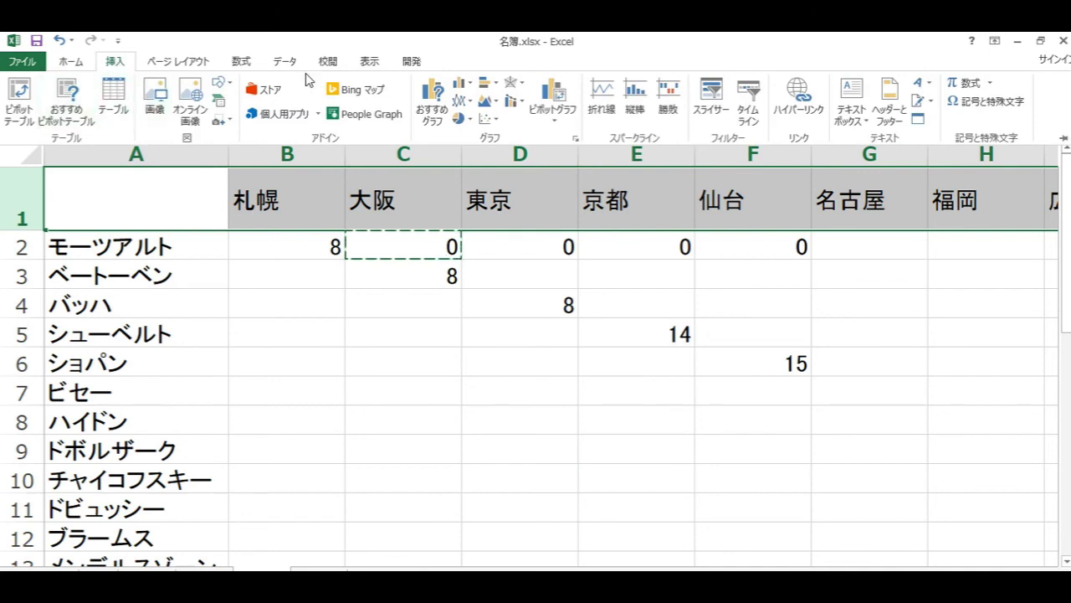
left_click(247, 65)
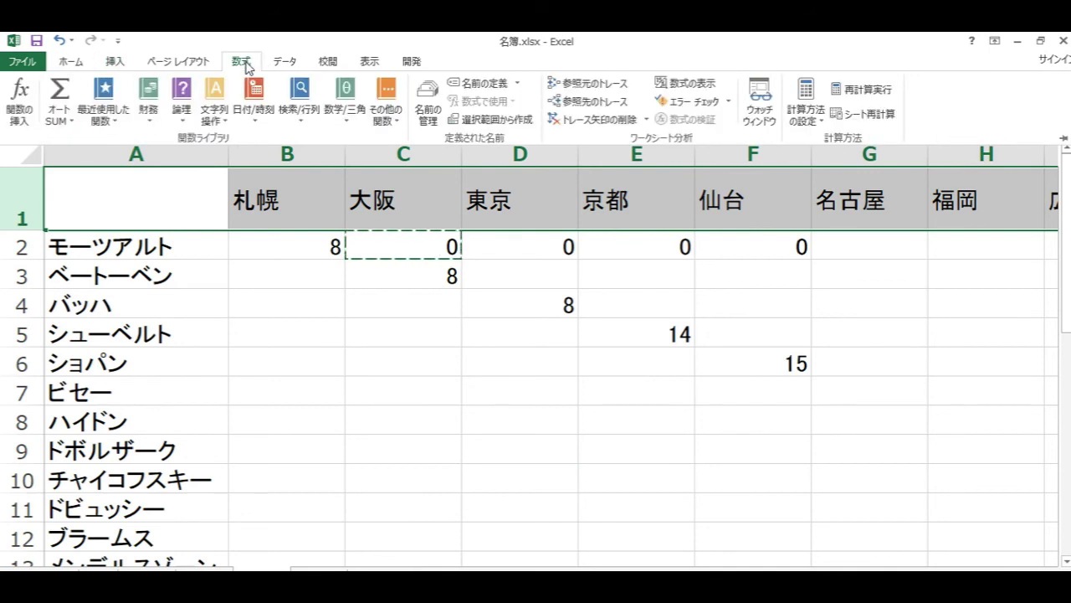
left_click(70, 67)
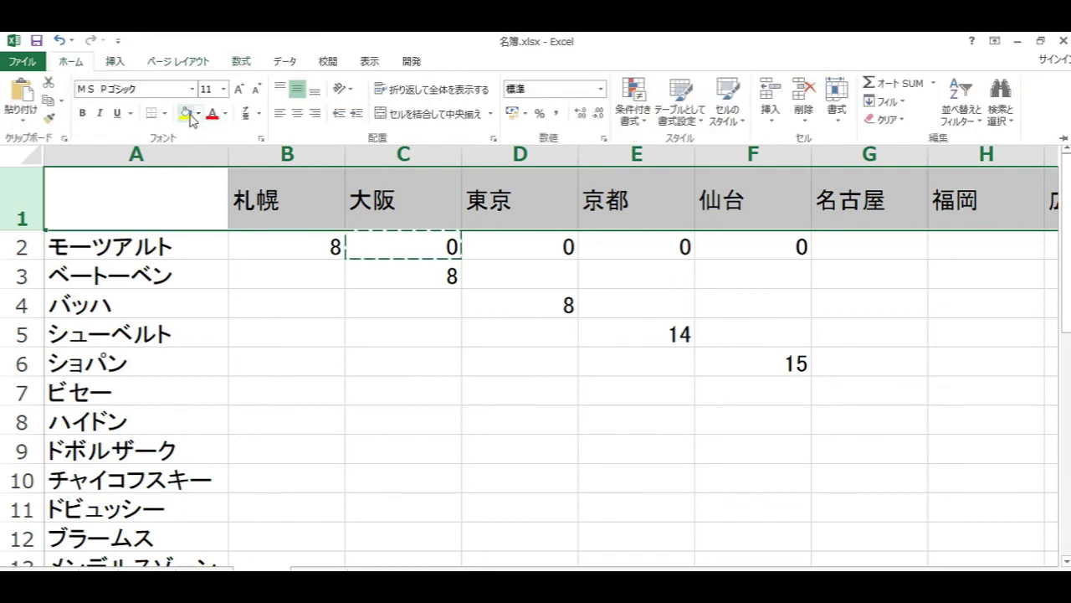
left_click(186, 113)
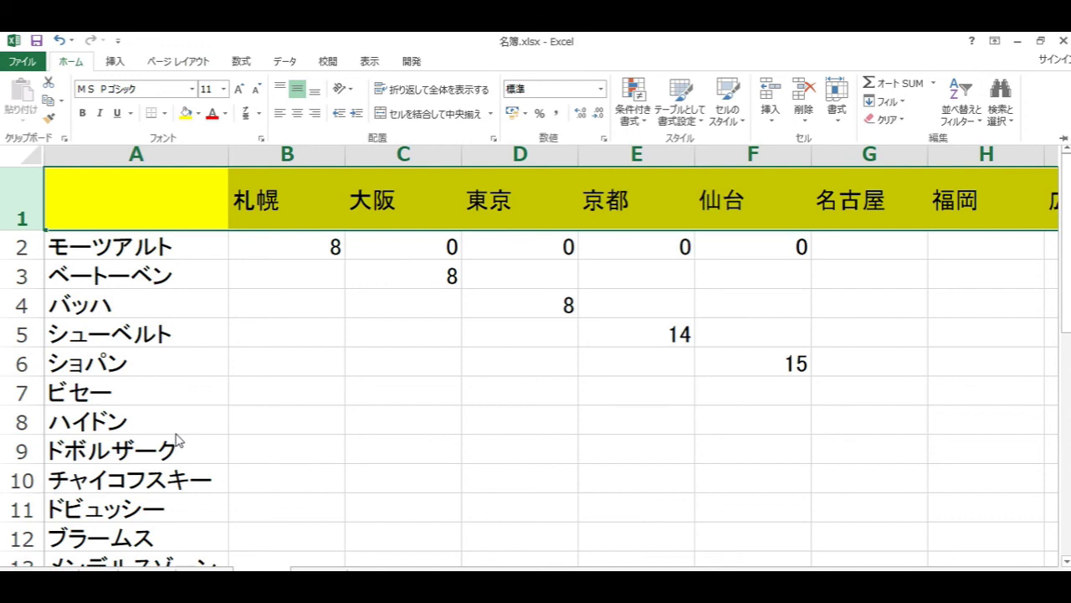
key("ctrl+F1")
Step: Fill the composer name column A light green
left_click(147, 155)
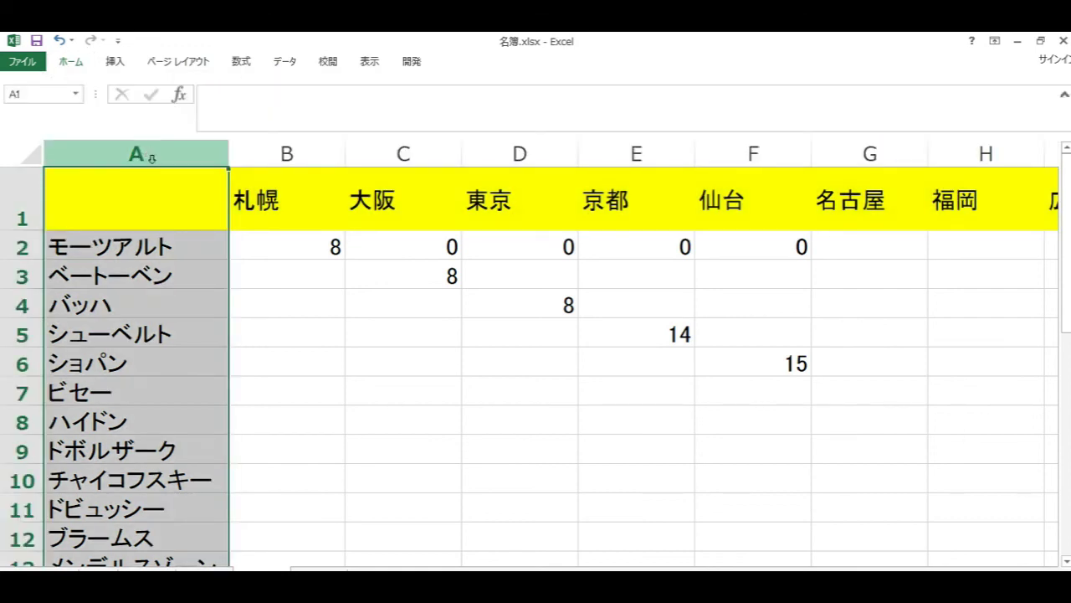
left_click(73, 64)
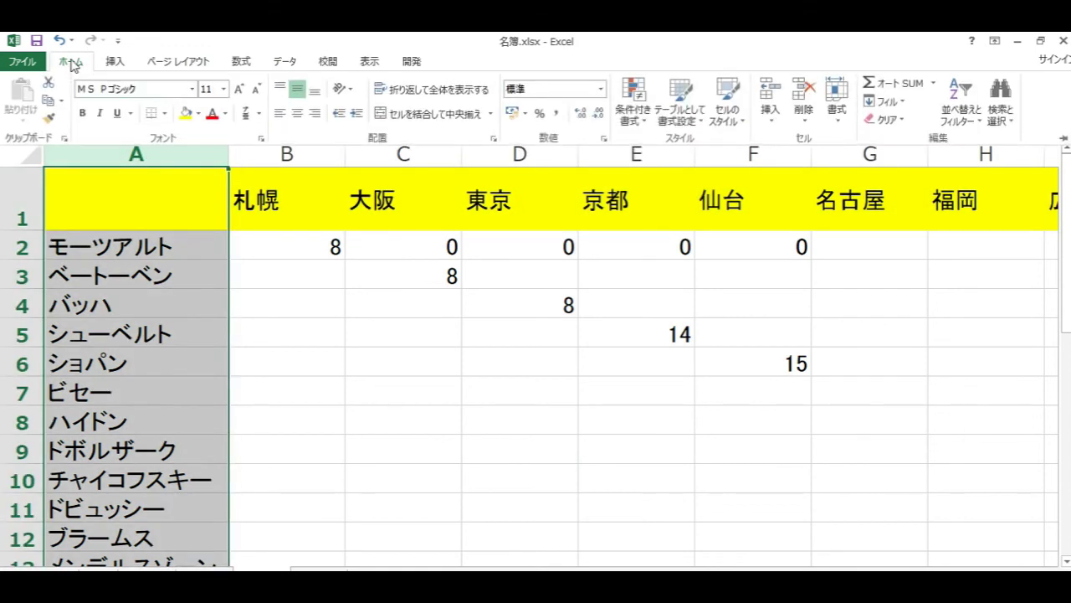
left_click(199, 113)
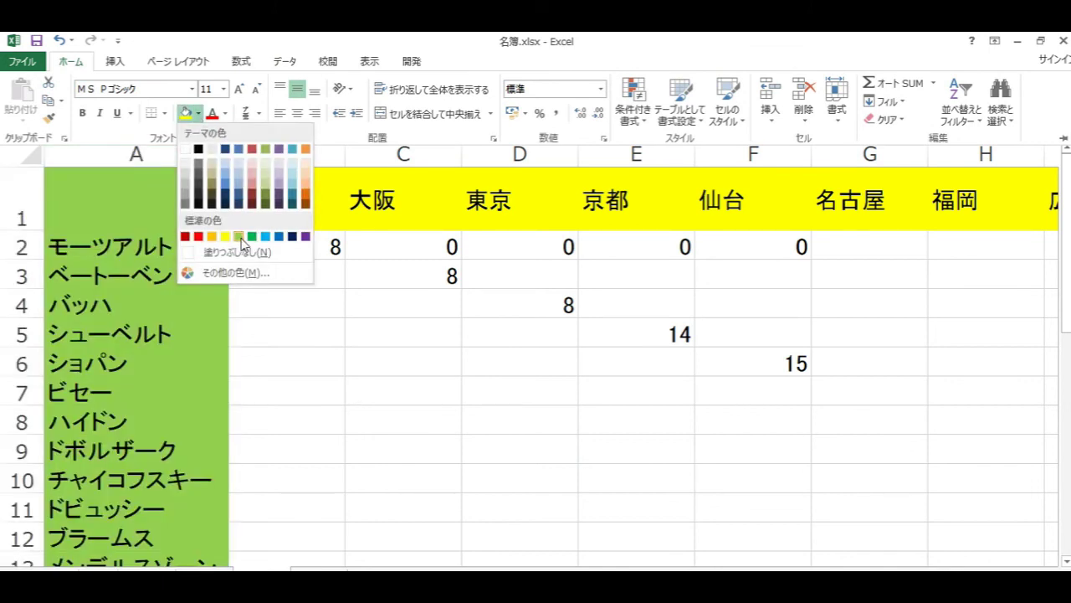
left_click(239, 237)
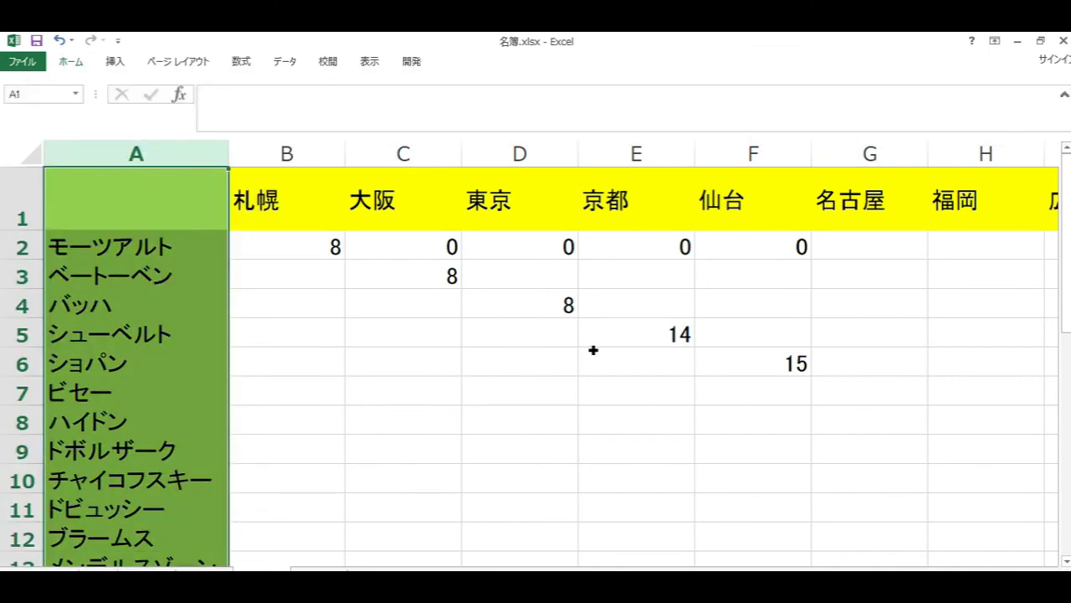